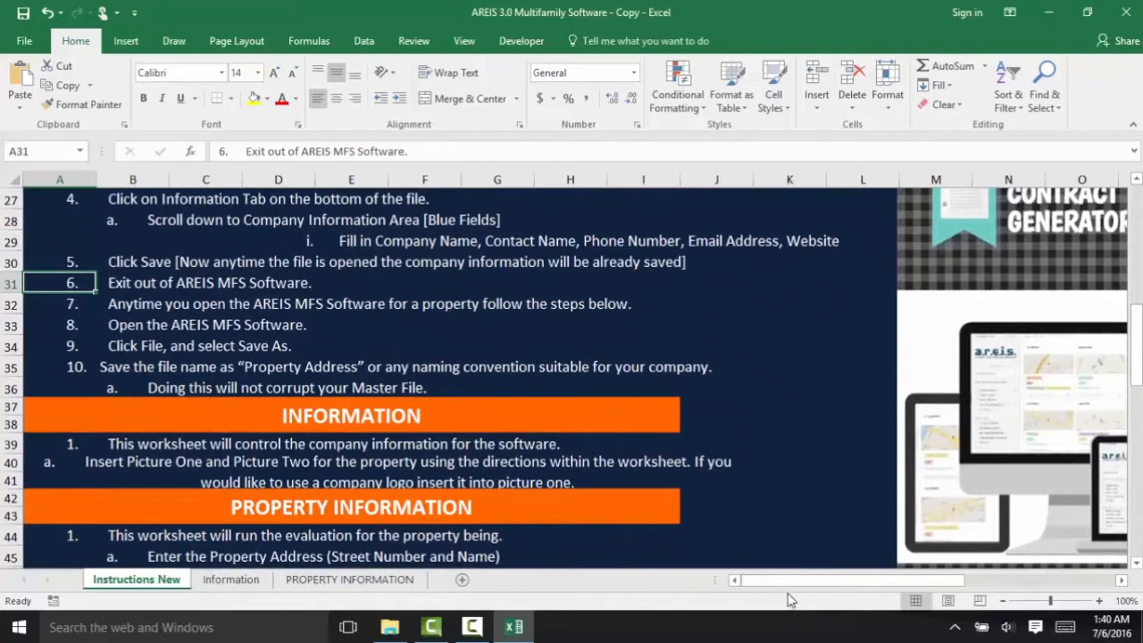
# - Scroll through the Instructions New sheet, then switch to the Information sheet
pyautogui.moveTo(785, 579); pyautogui.dragTo(906, 582)
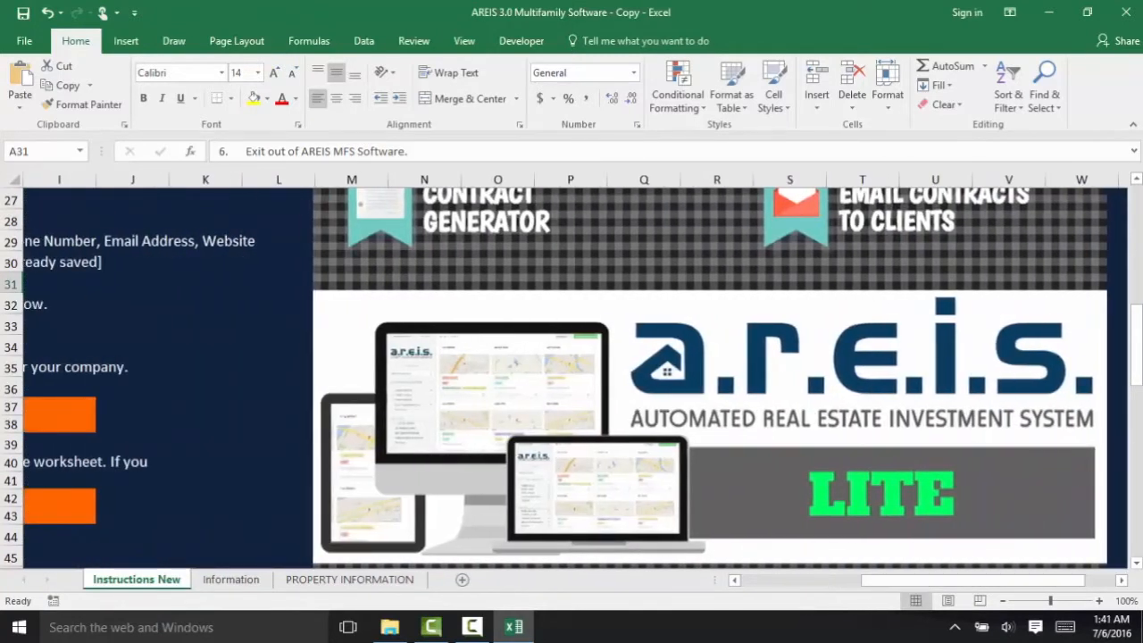
pyautogui.moveTo(1138, 389); pyautogui.dragTo(1138, 235)
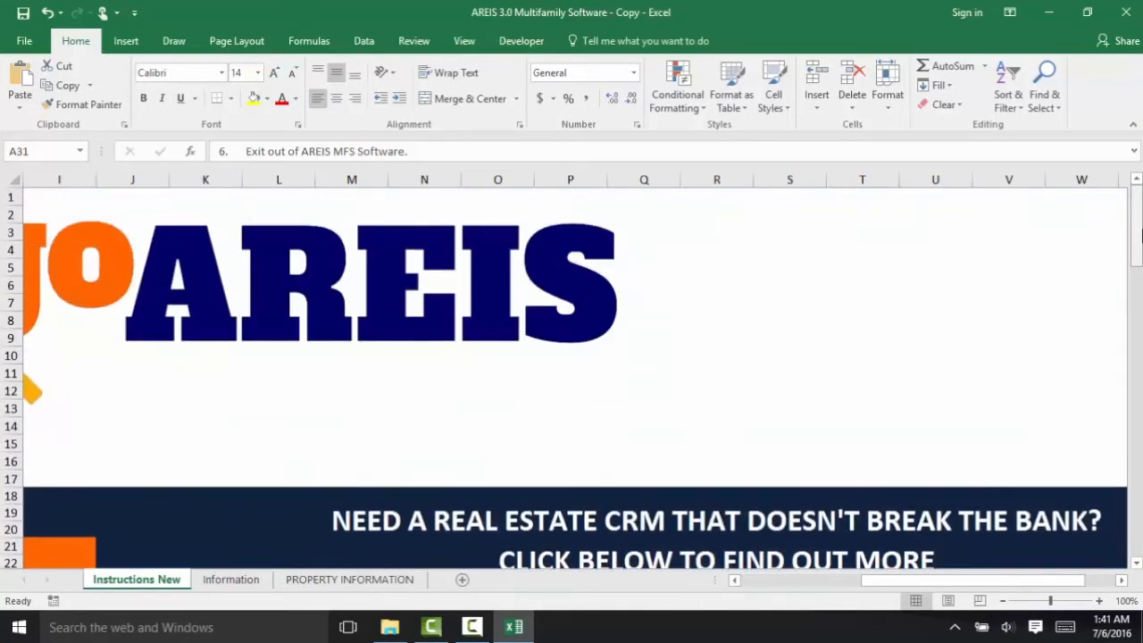
pyautogui.moveTo(905, 586); pyautogui.dragTo(760, 590)
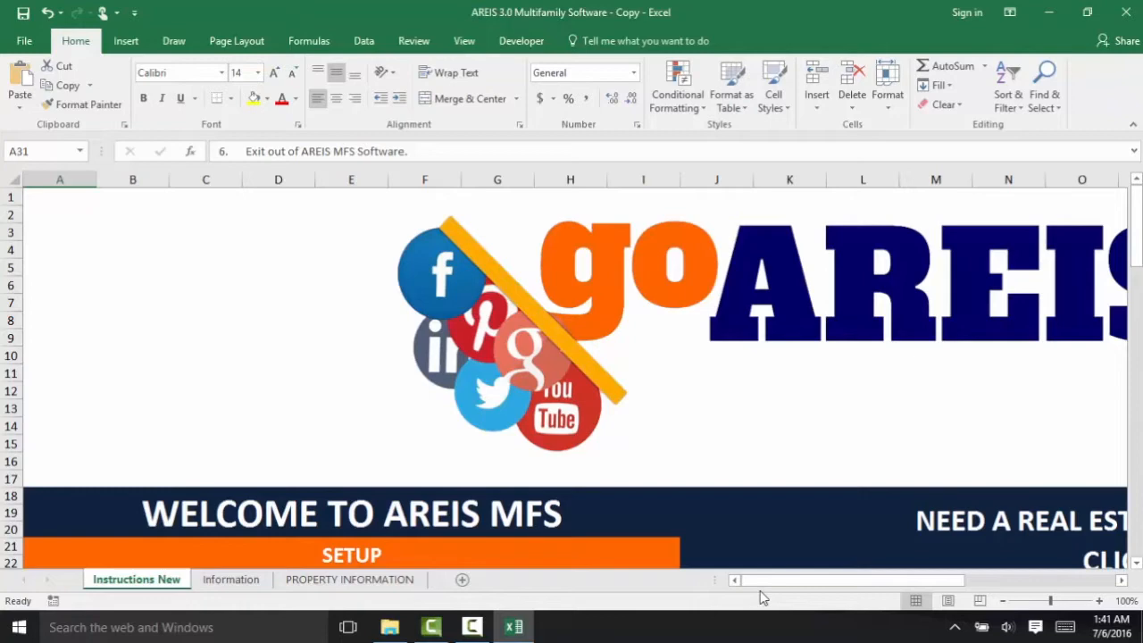
pyautogui.click(219, 584)
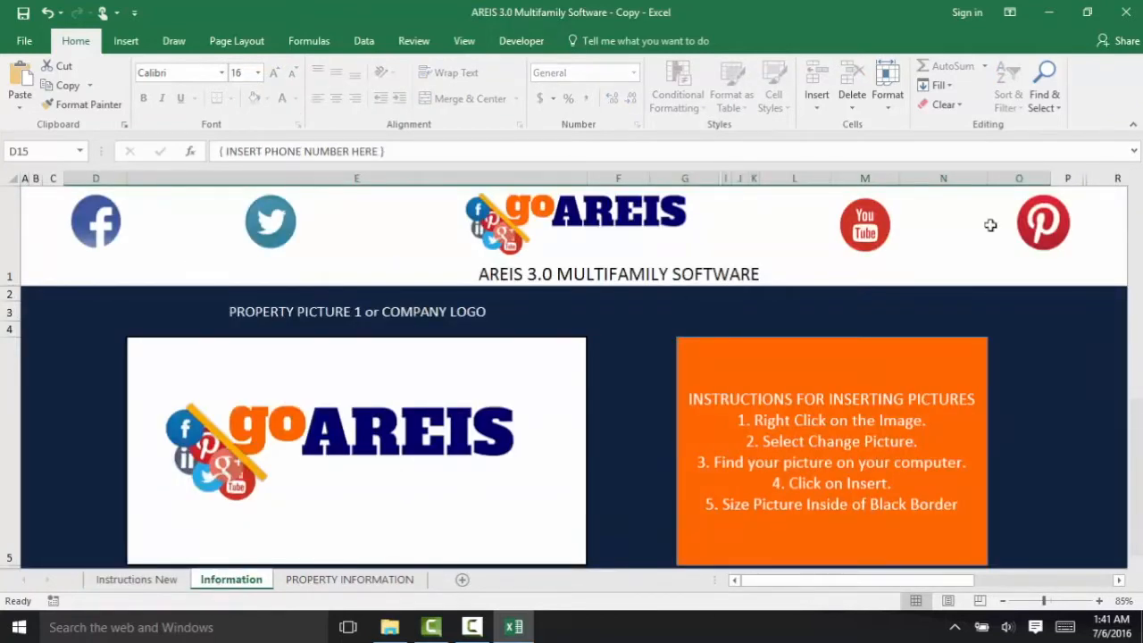
# - Enter company name AREIS and the contact's name in the Information sheet fields
pyautogui.moveTo(1135, 227); pyautogui.dragTo(1137, 396)
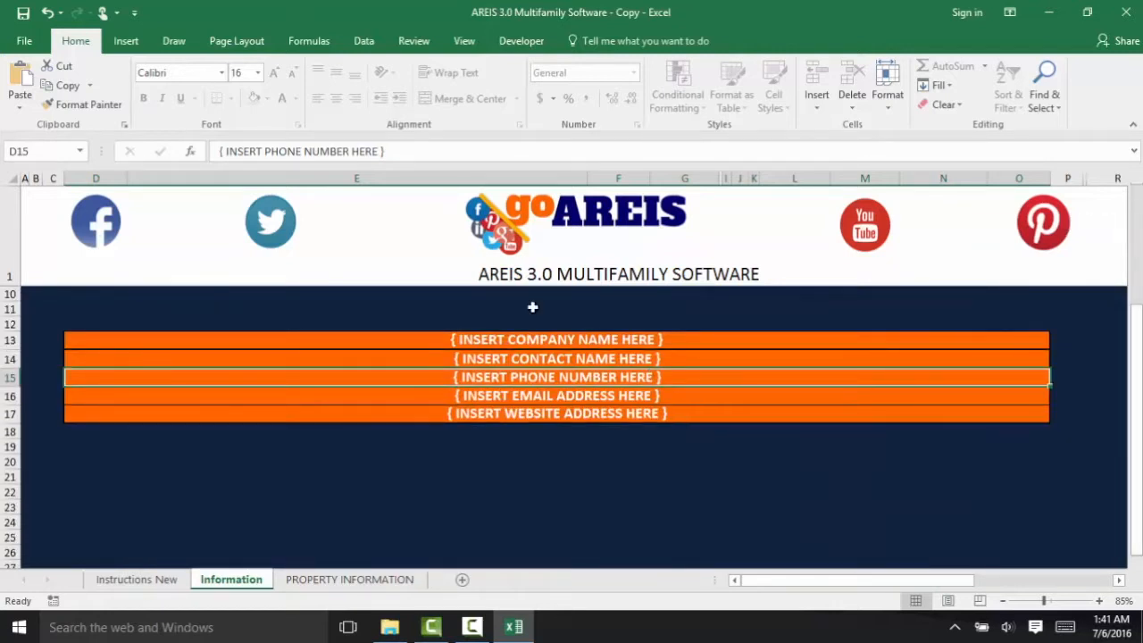
pyautogui.click(531, 339)
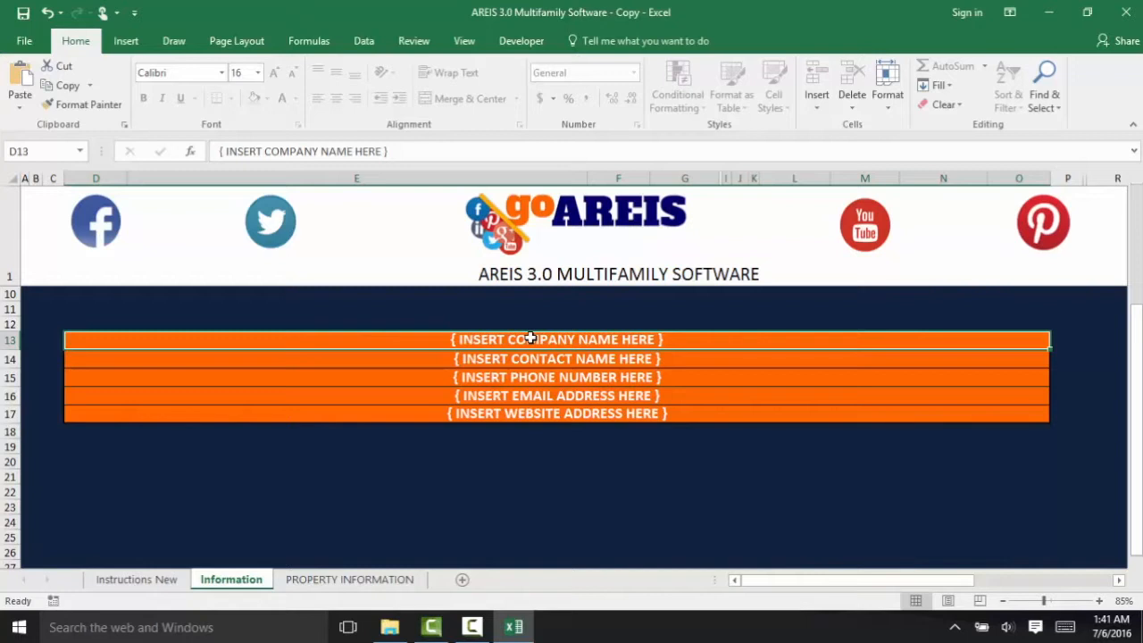
pyautogui.write('AREIS')
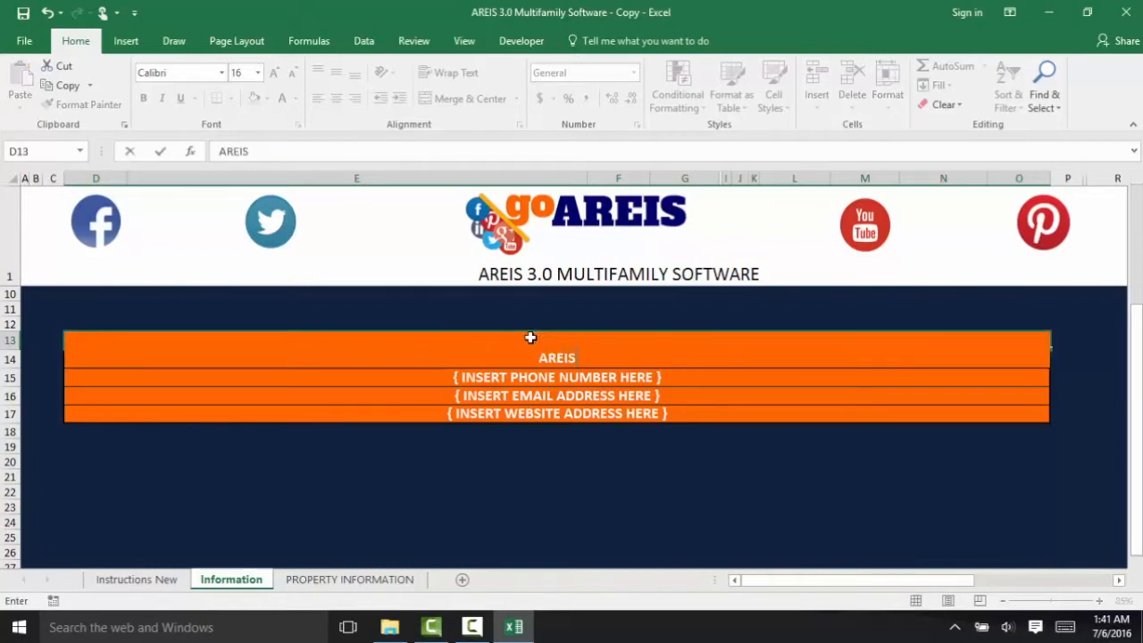
pyautogui.press('Return')
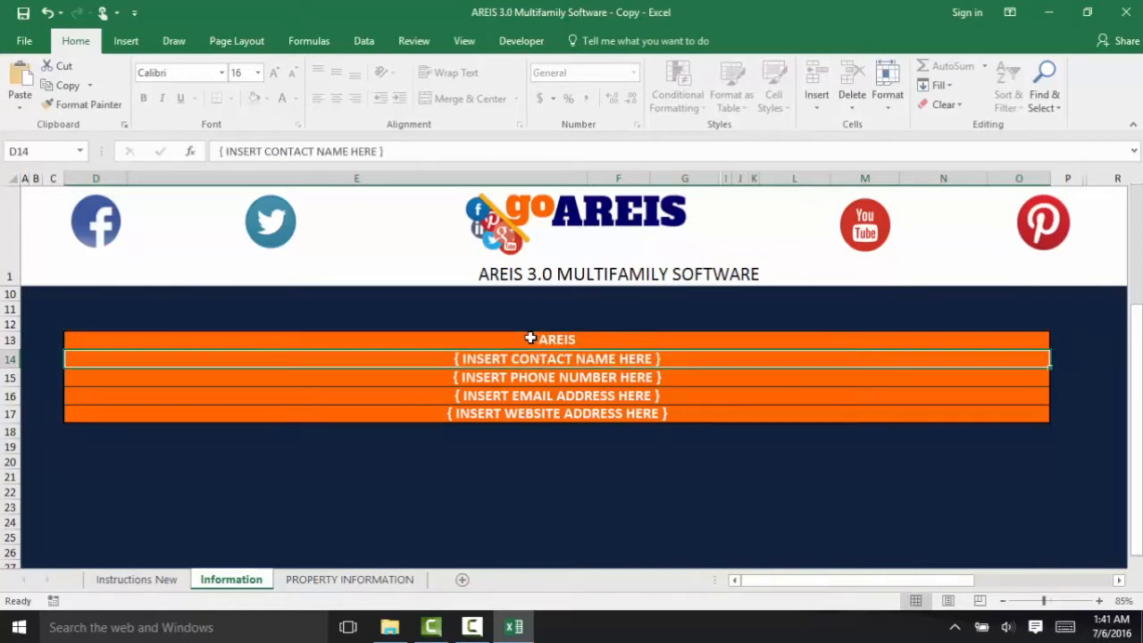
pyautogui.write('SHAWN')
pyautogui.press('Return')
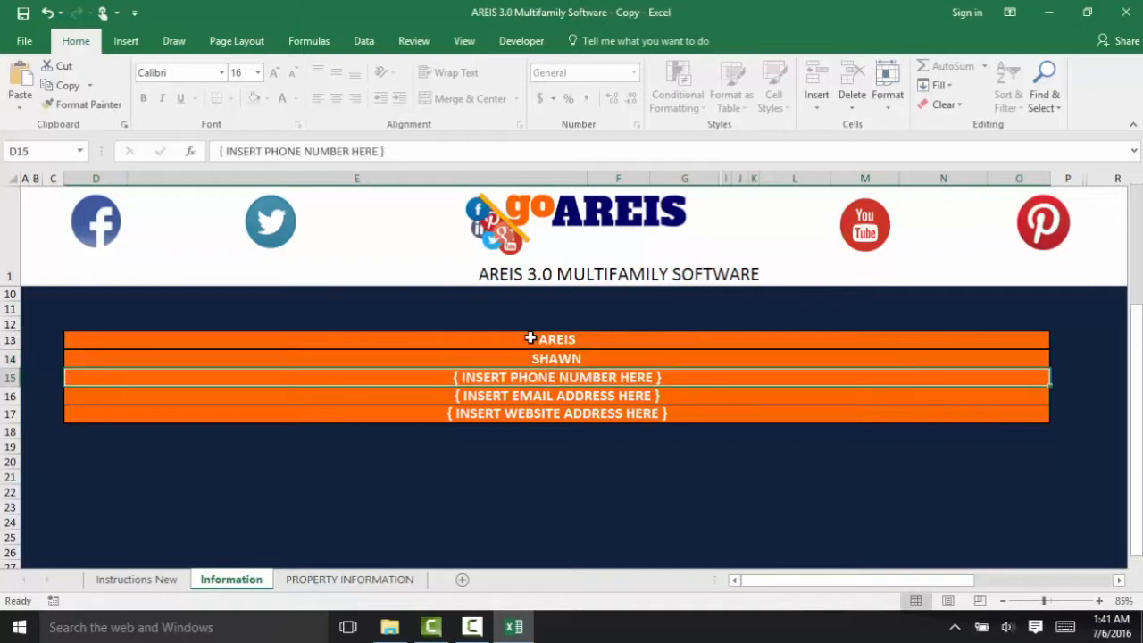
pyautogui.write('123-456-7890')
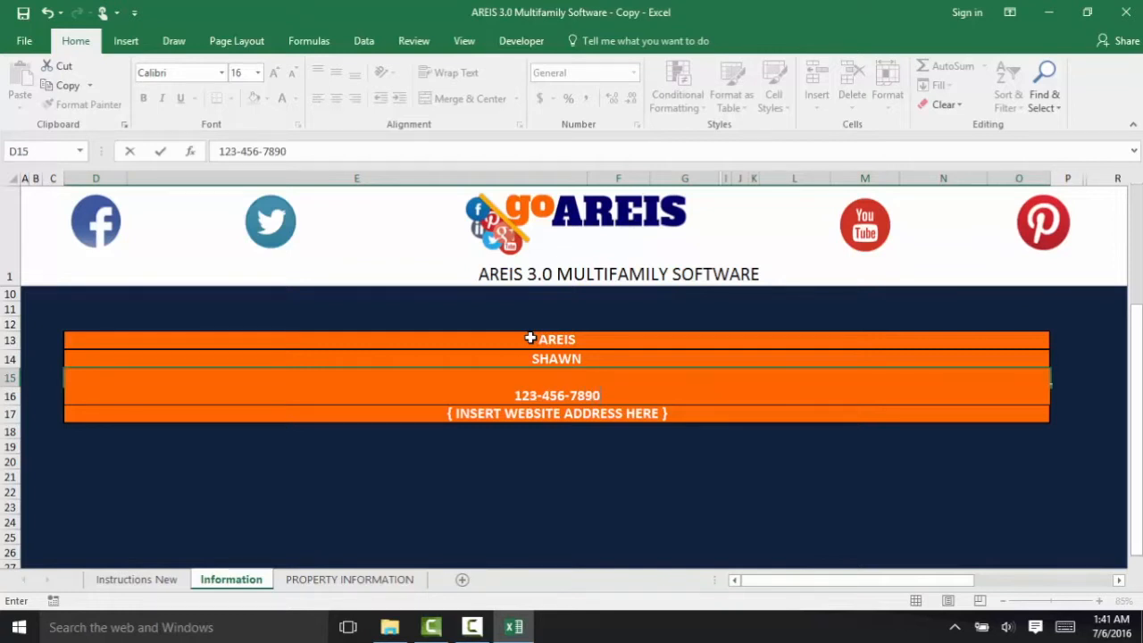
pyautogui.press('Return')
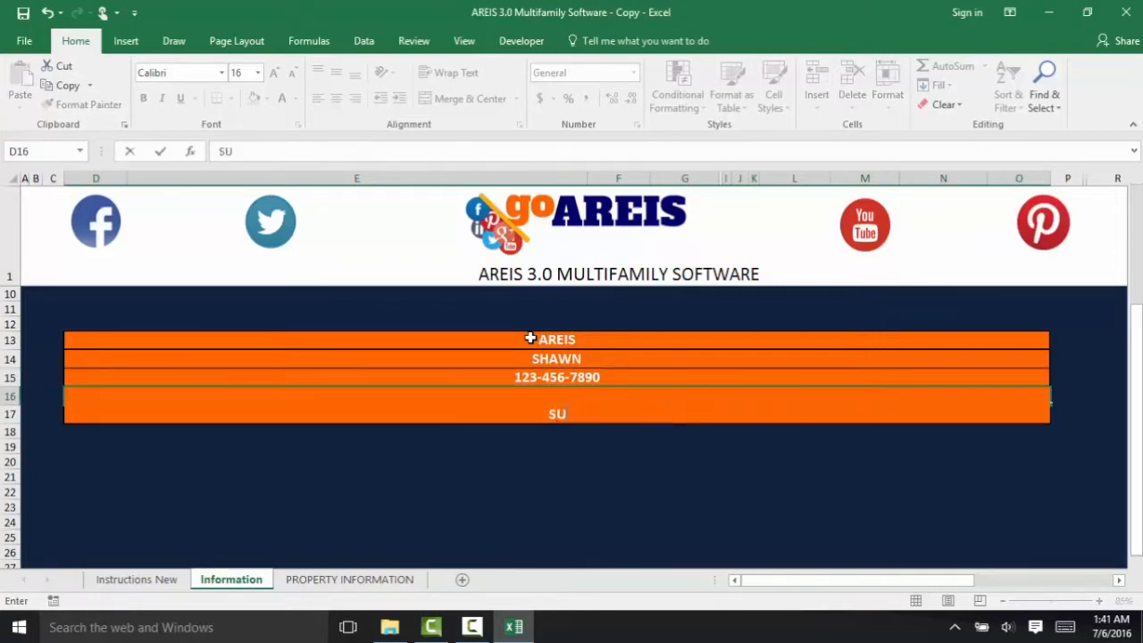
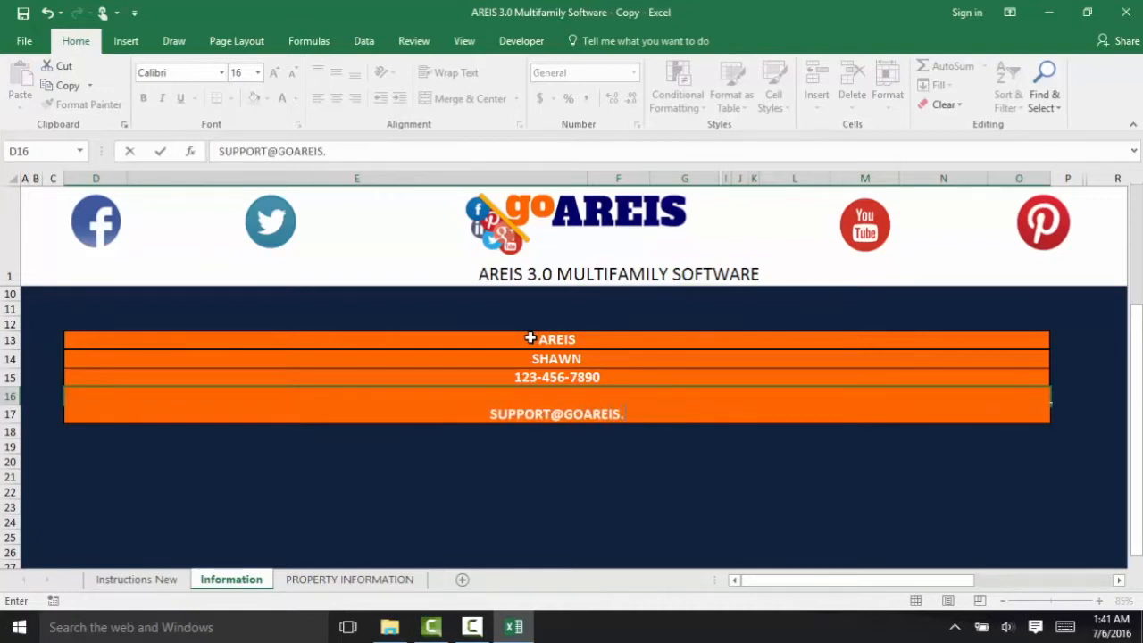
pyautogui.press('Return')
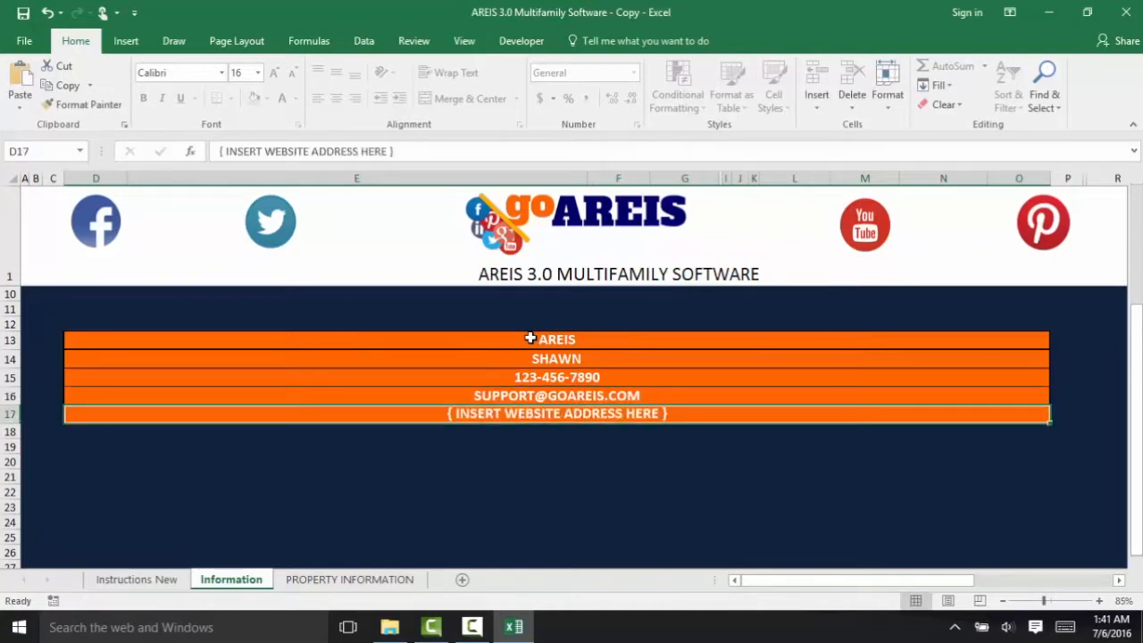
pyautogui.write('WWW.GOAREI')
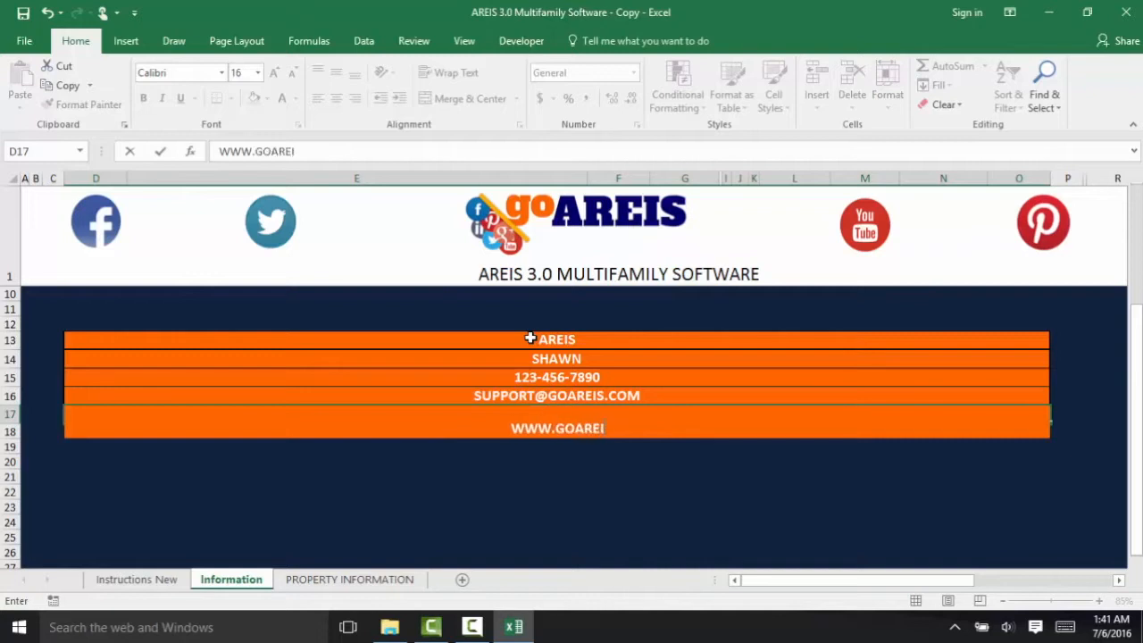
pyautogui.write('S.COM')
pyautogui.press('Up')
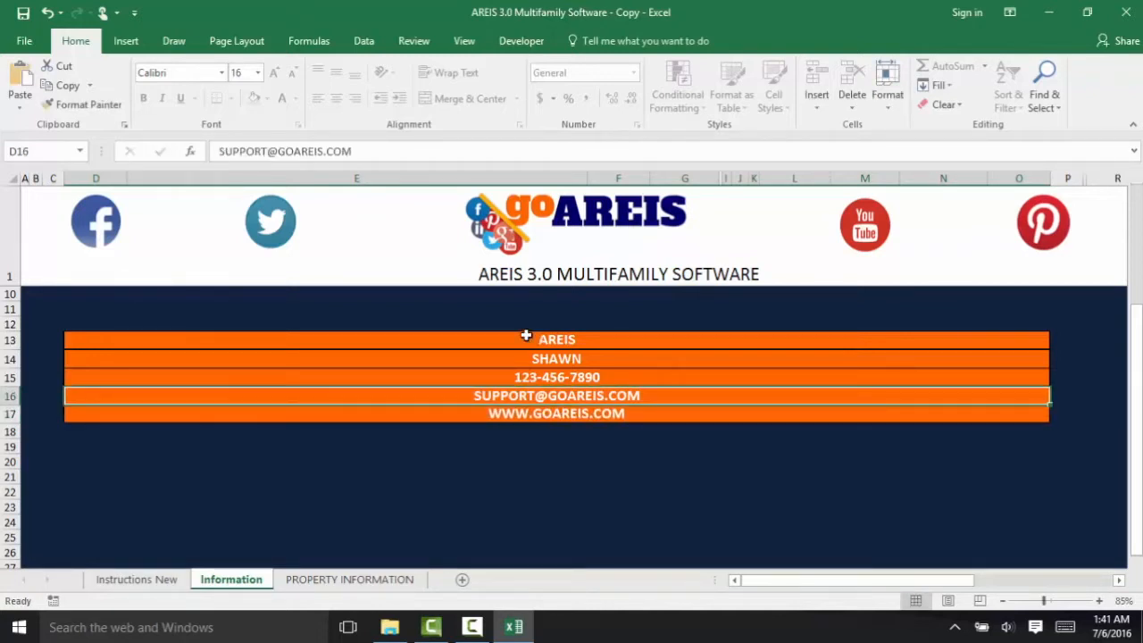
pyautogui.click(24, 14)
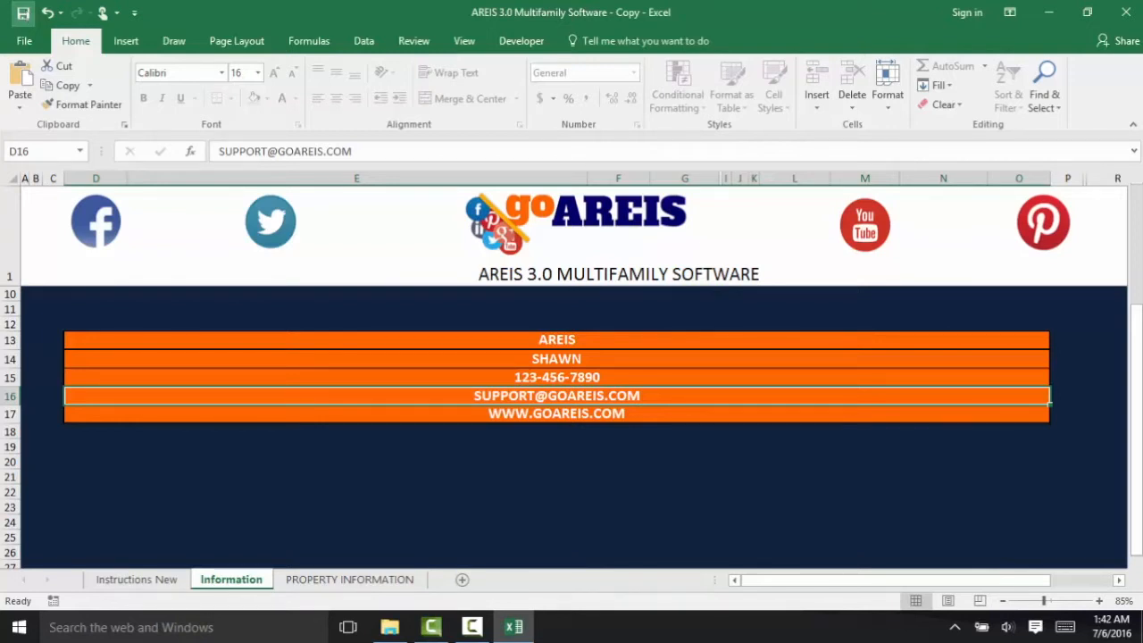
pyautogui.click(1130, 16)
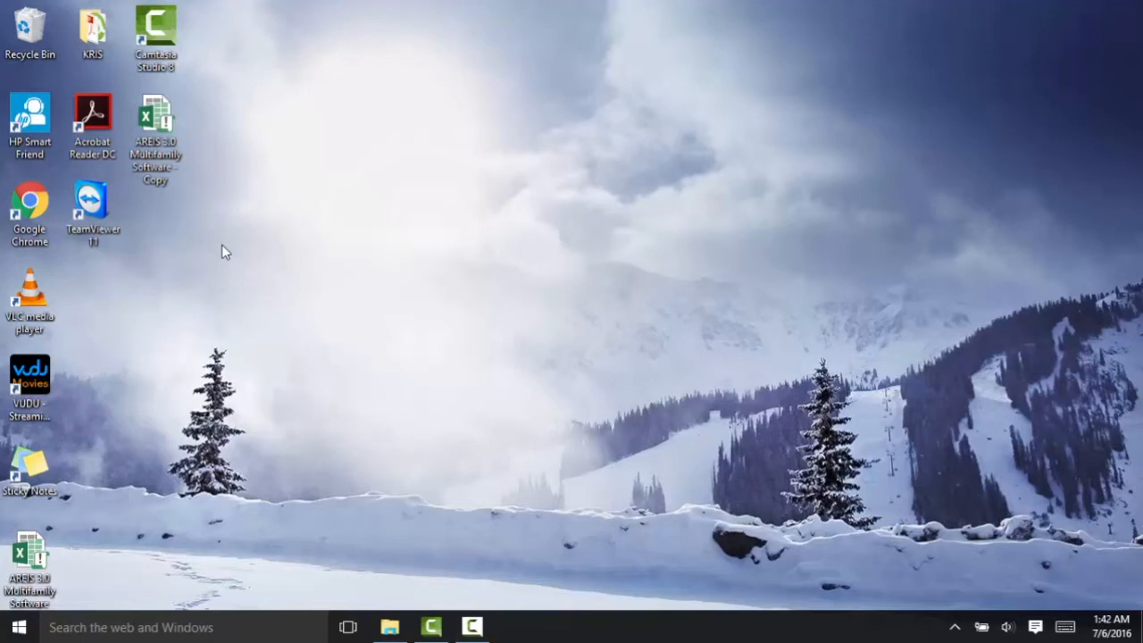
pyautogui.doubleClick(156, 125)
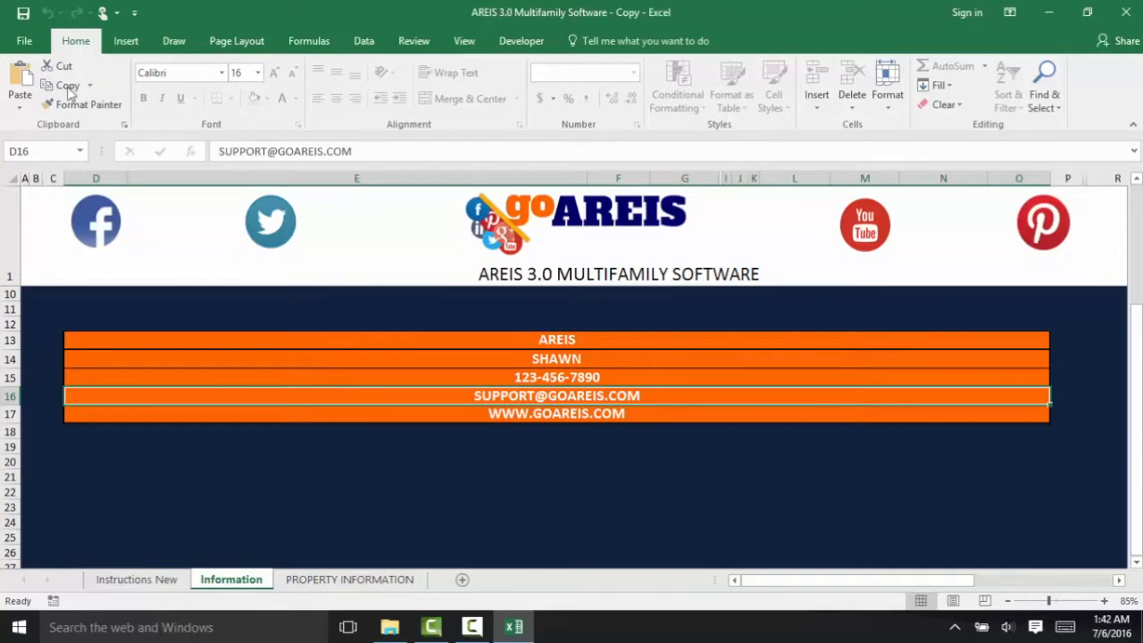
# - Save the workbook as a new file named '123 Main Street'
pyautogui.click(34, 47)
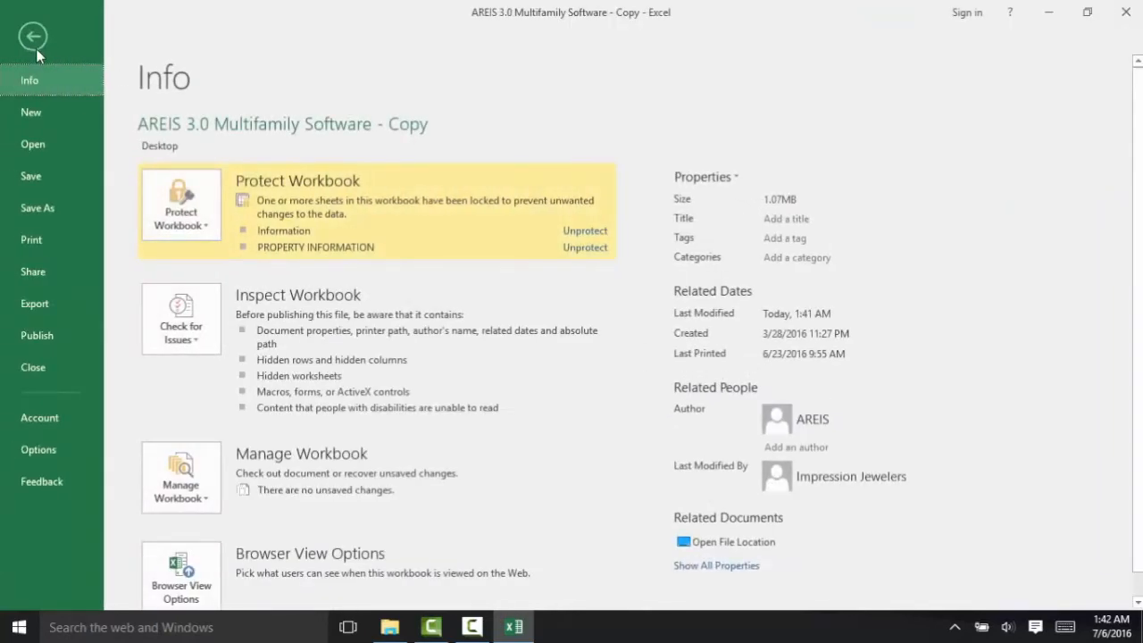
pyautogui.click(51, 205)
pyautogui.click(591, 150)
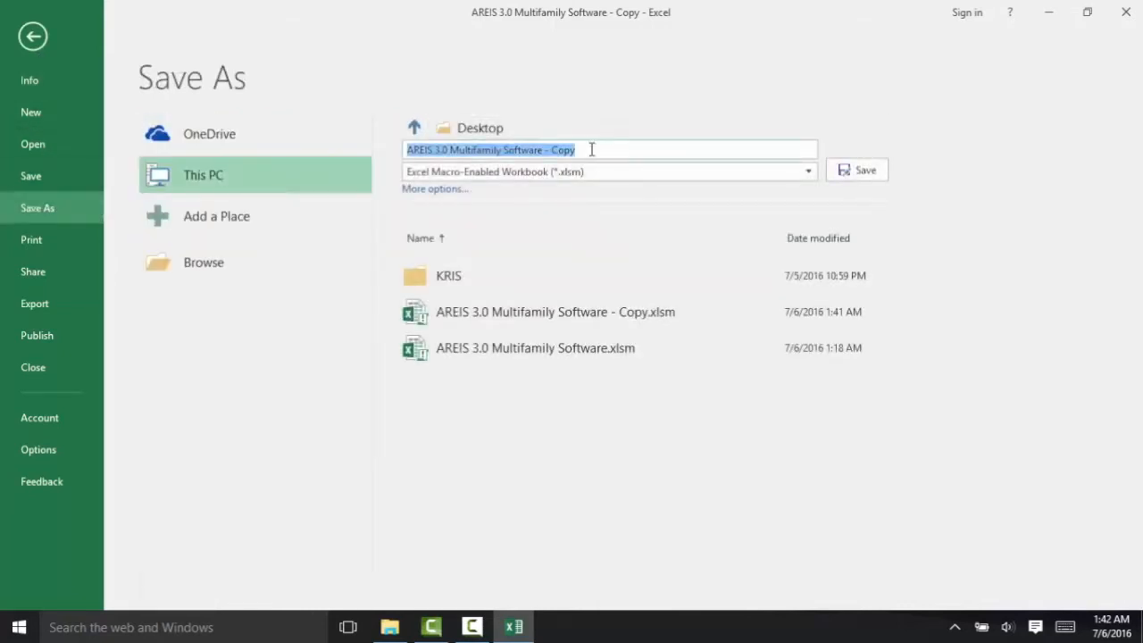
pyautogui.write('123')
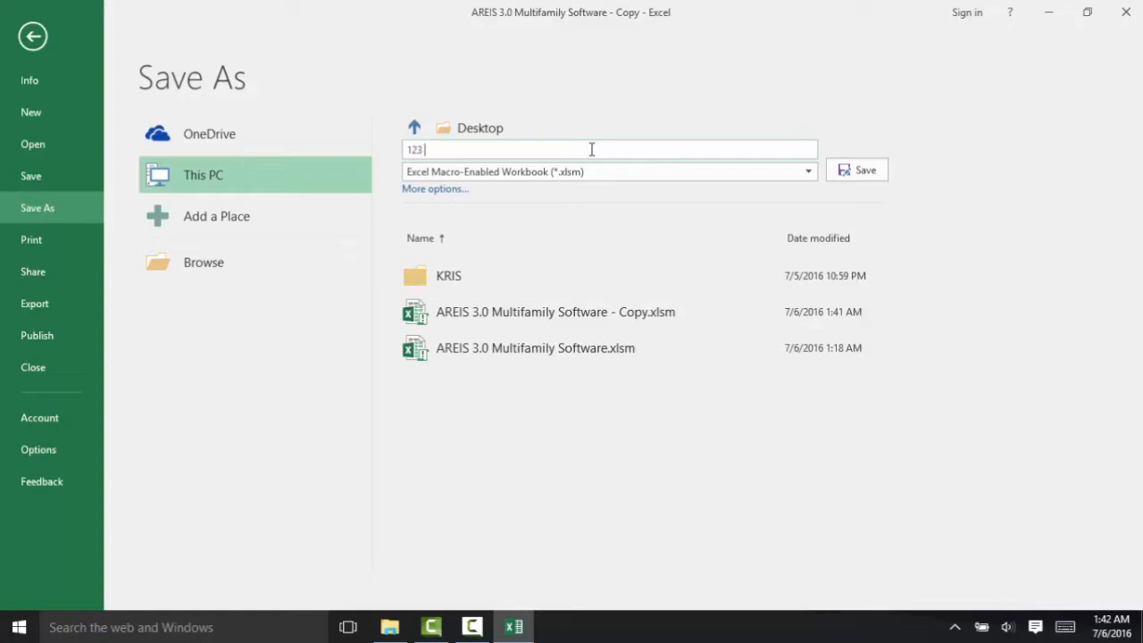
pyautogui.write(' m')
pyautogui.press('BackSpace')
pyautogui.write('Main Street')
pyautogui.press('Return')
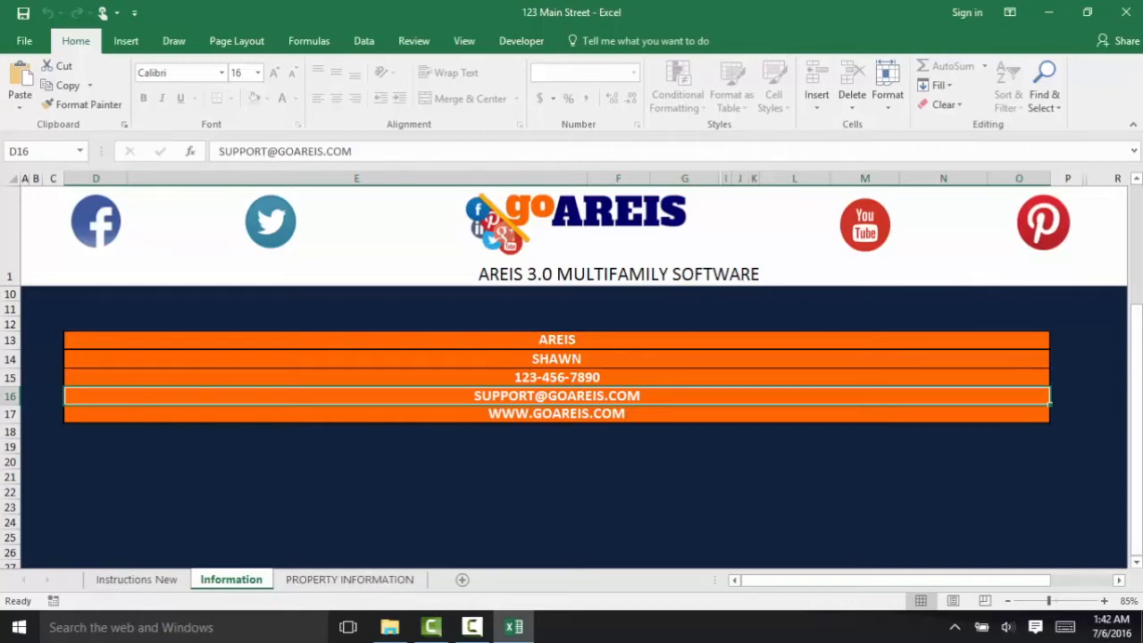
# - Cancel changing the goAREIS logo picture and go to the PROPERTY INFORMATION sheet
pyautogui.moveTo(1139, 362); pyautogui.dragTo(1139, 248)
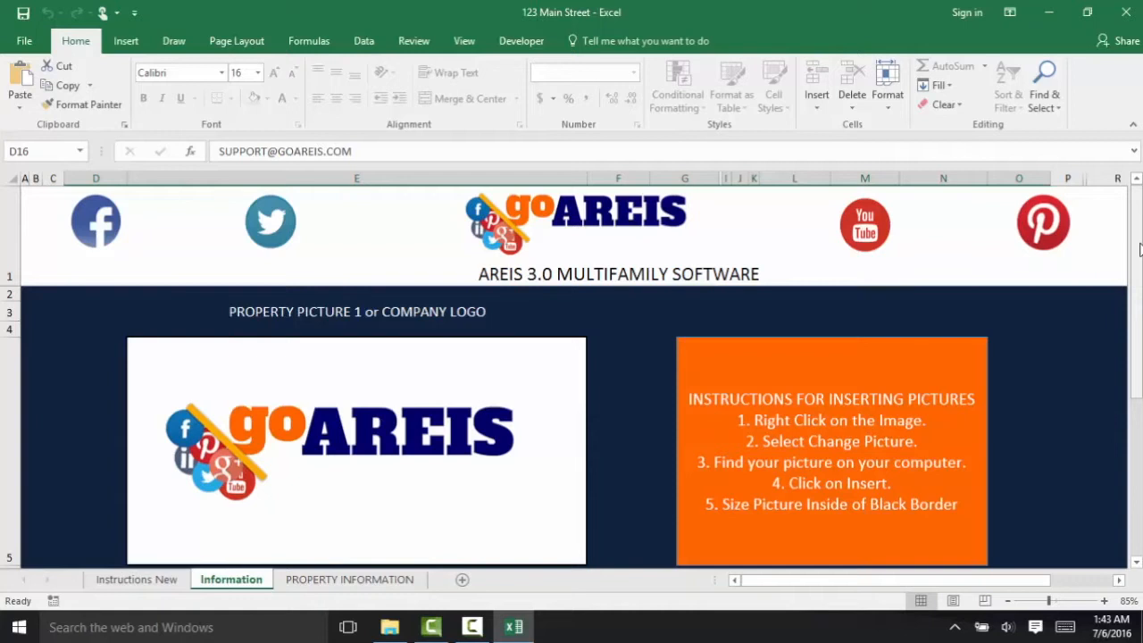
pyautogui.rightClick(343, 433)
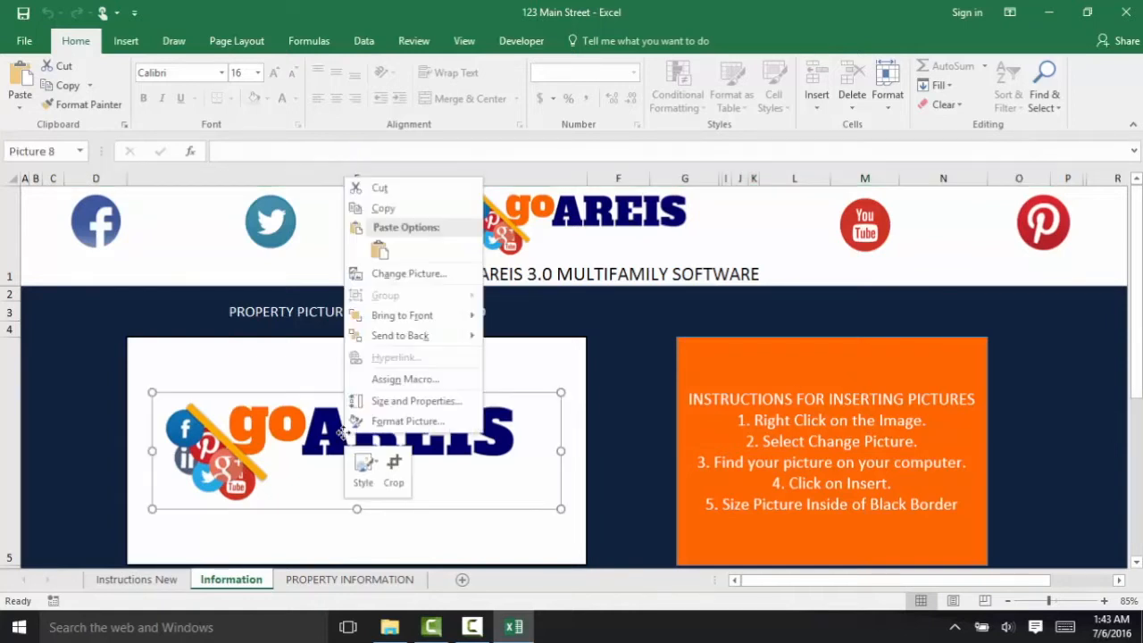
pyautogui.click(409, 277)
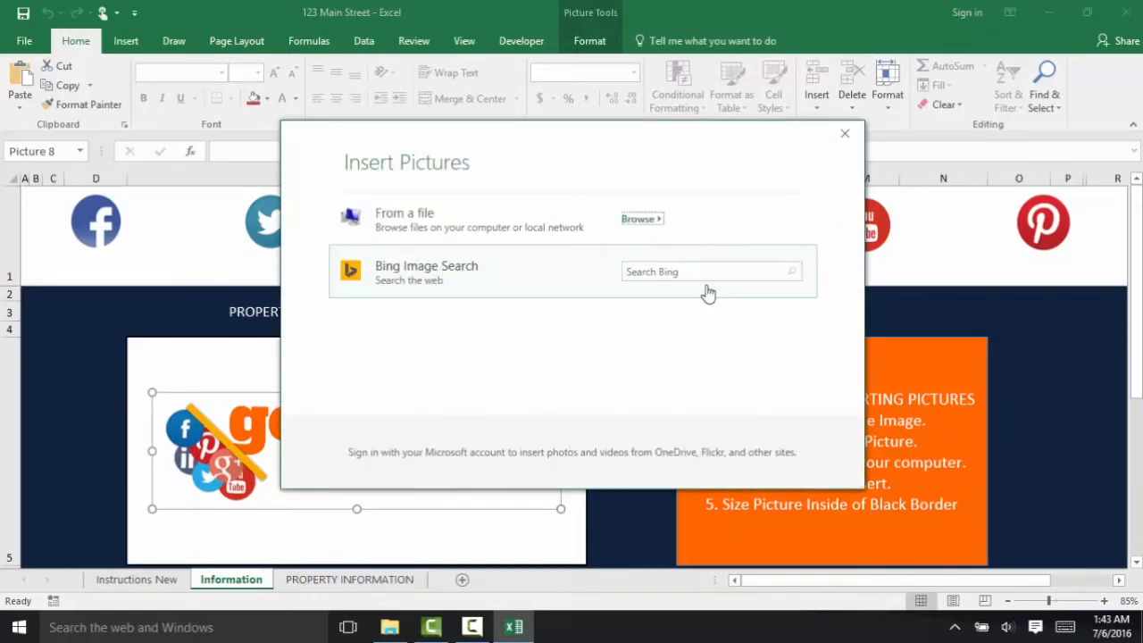
pyautogui.click(845, 134)
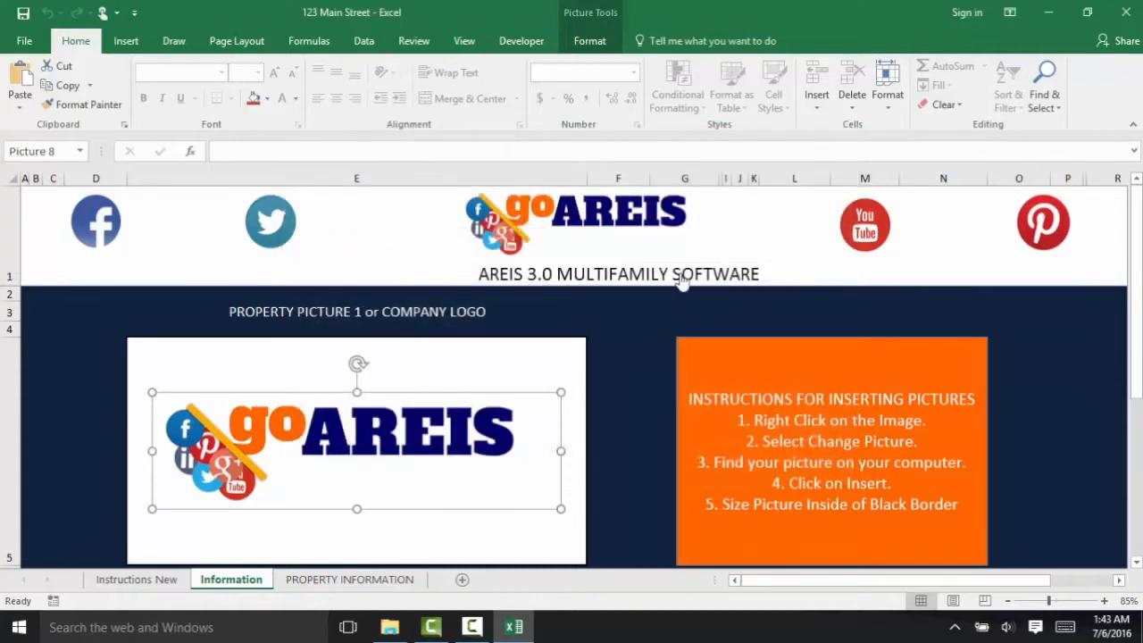
pyautogui.click(595, 441)
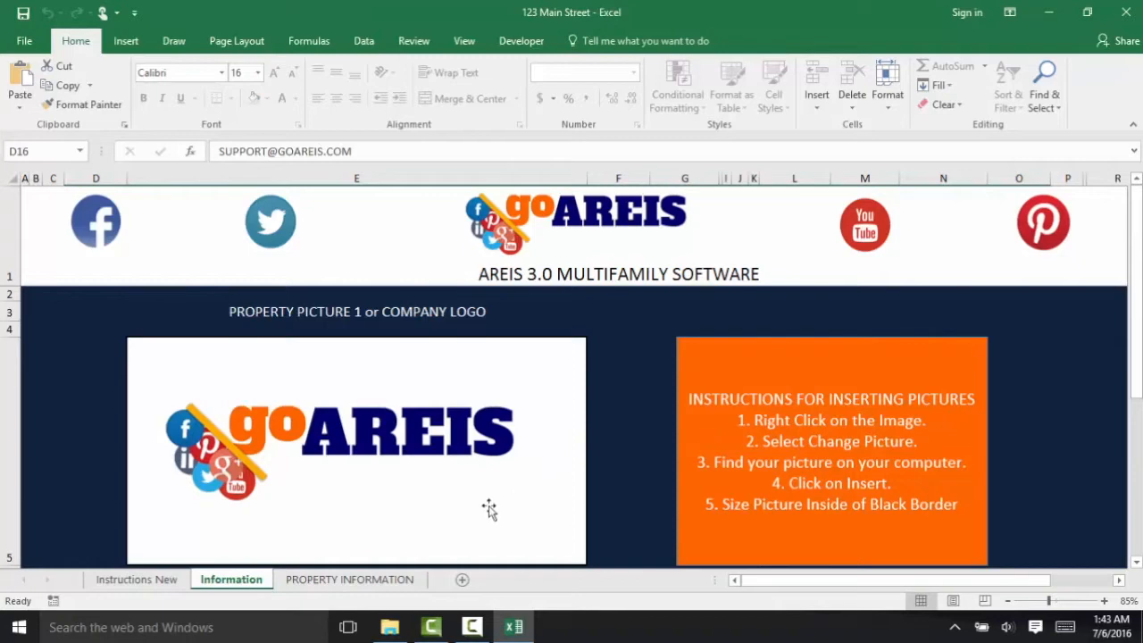
pyautogui.click(355, 579)
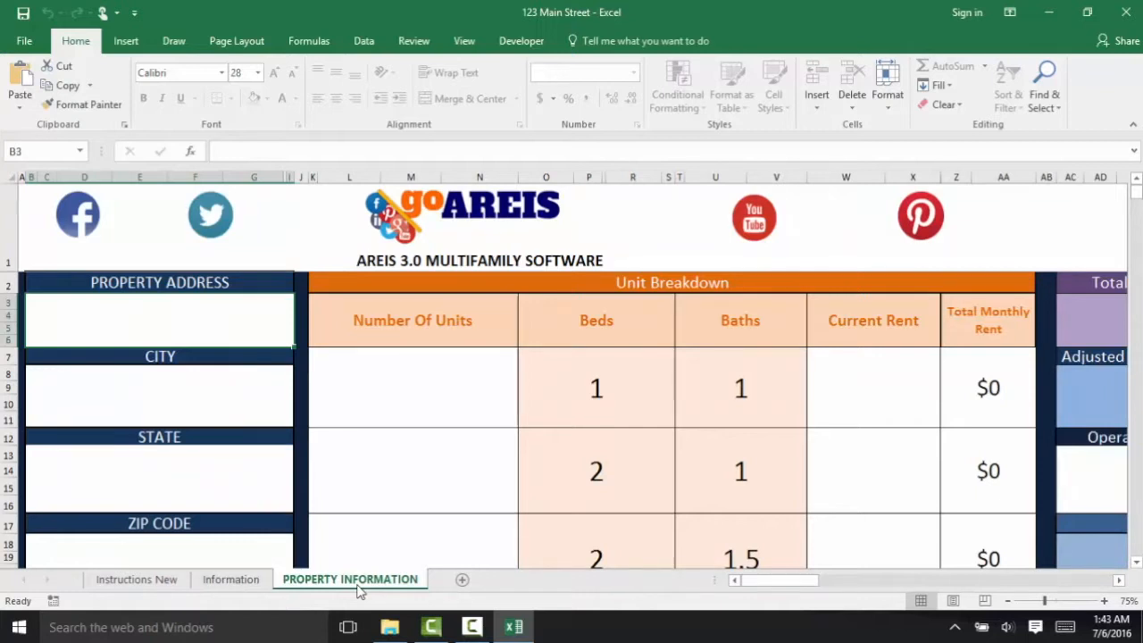
# - Enter the property's street address, city Houston, state Tx and zip code 77000
pyautogui.write('123')
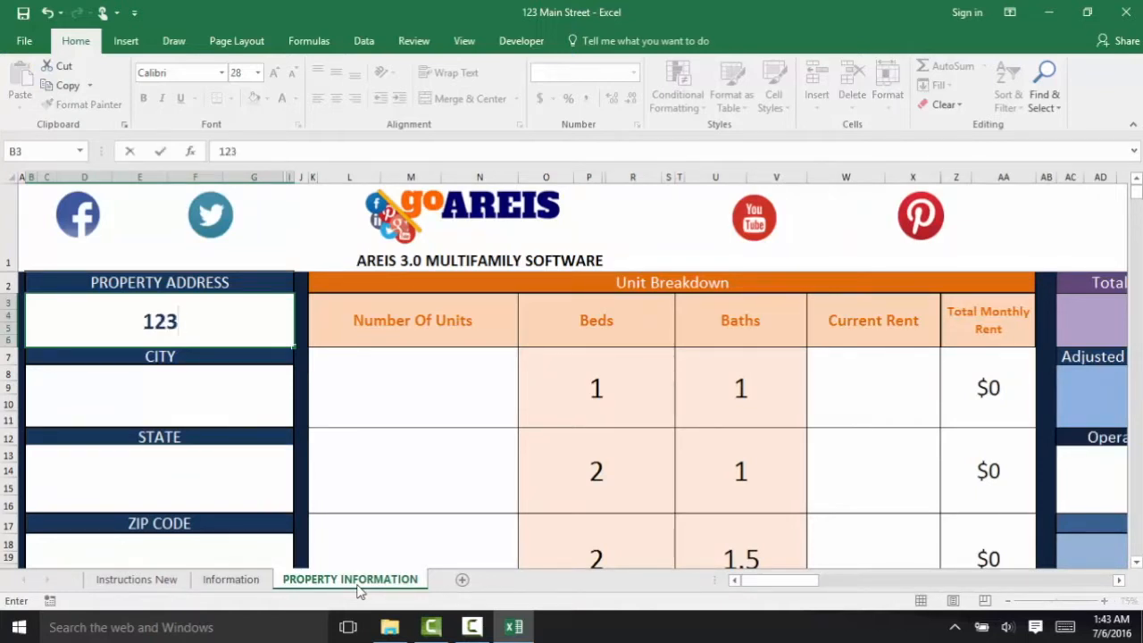
pyautogui.write(' Main S')
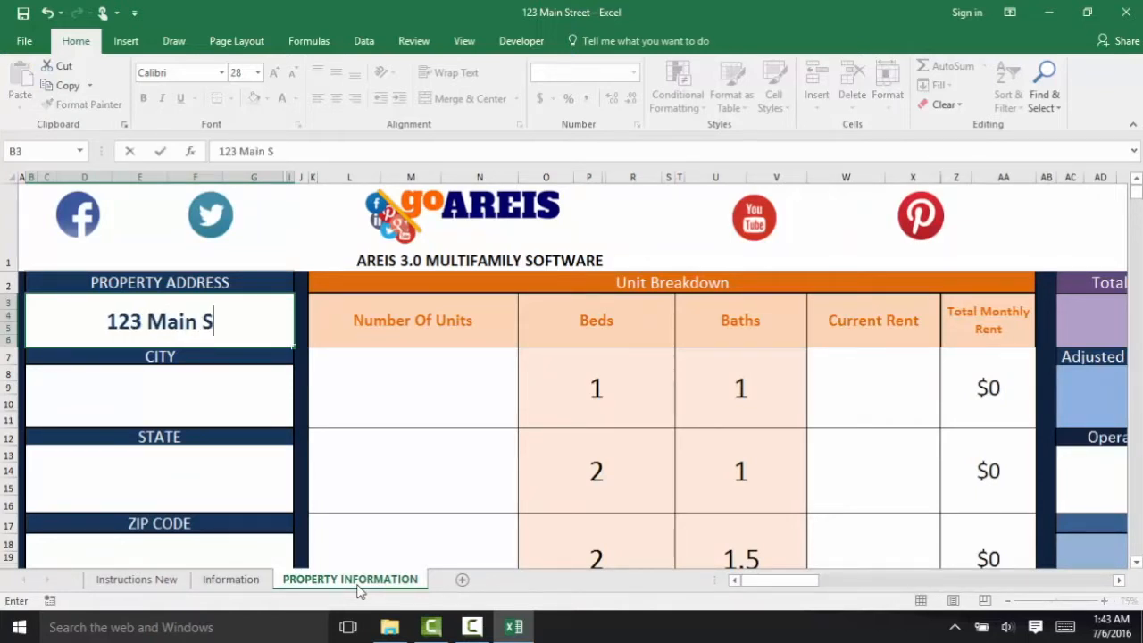
pyautogui.write('treet')
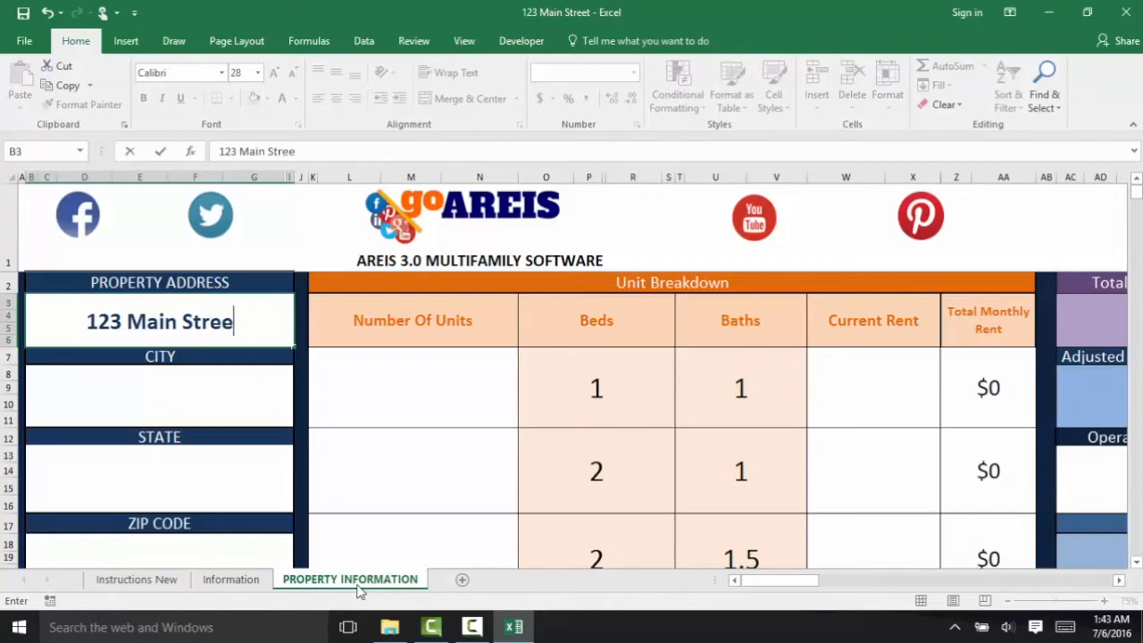
pyautogui.press('Return')
pyautogui.write('Houston')
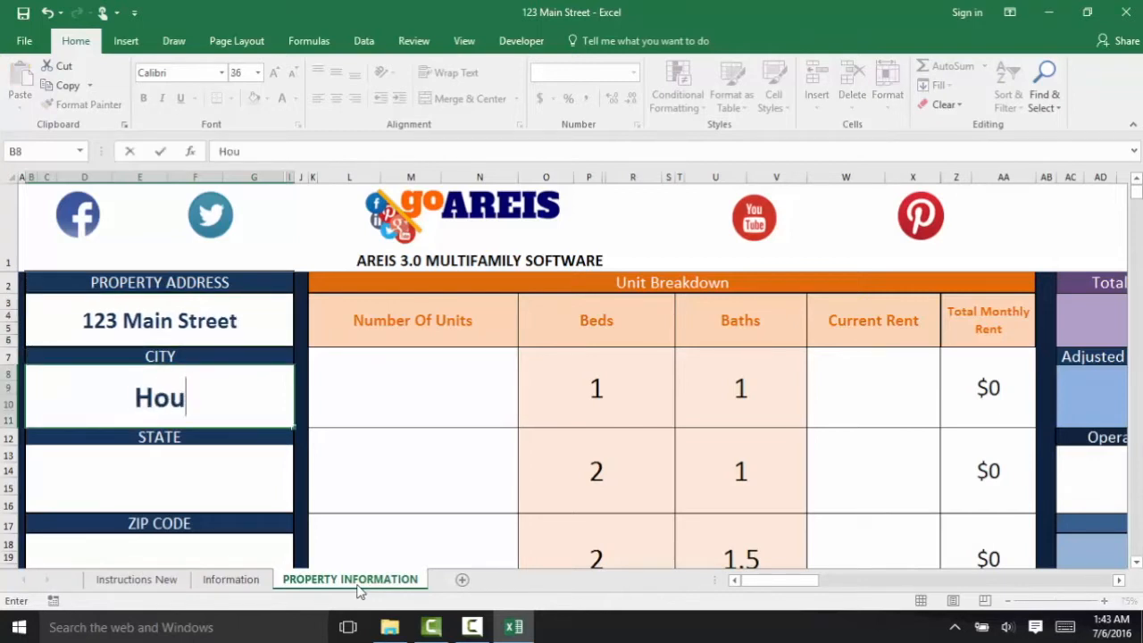
pyautogui.press('Return')
pyautogui.write('Tx')
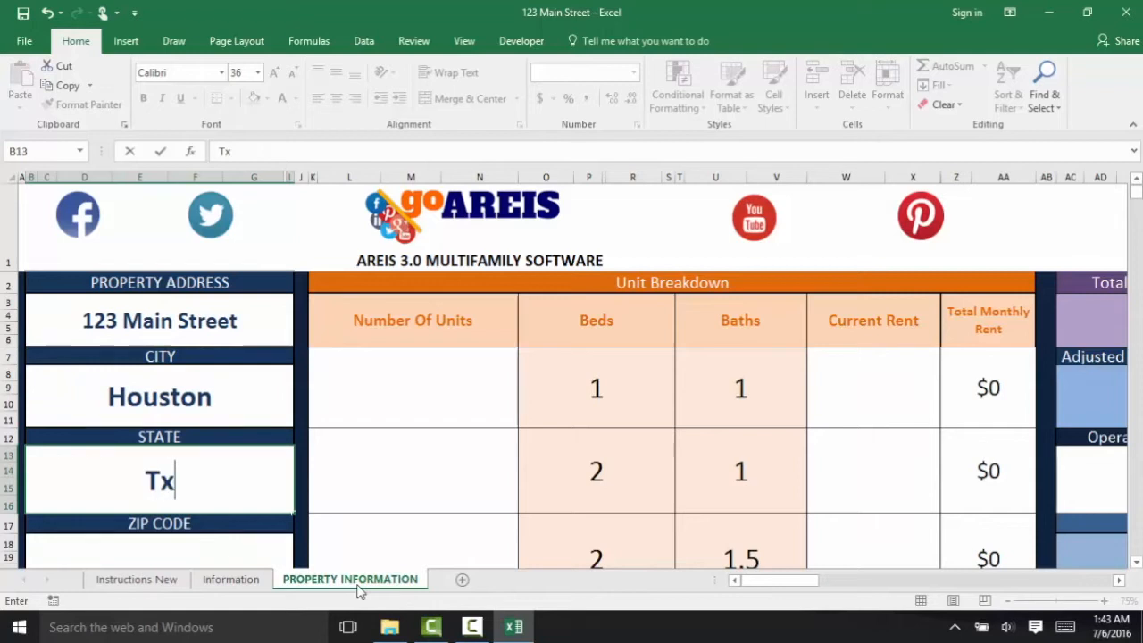
pyautogui.press('Return')
pyautogui.write('77000')
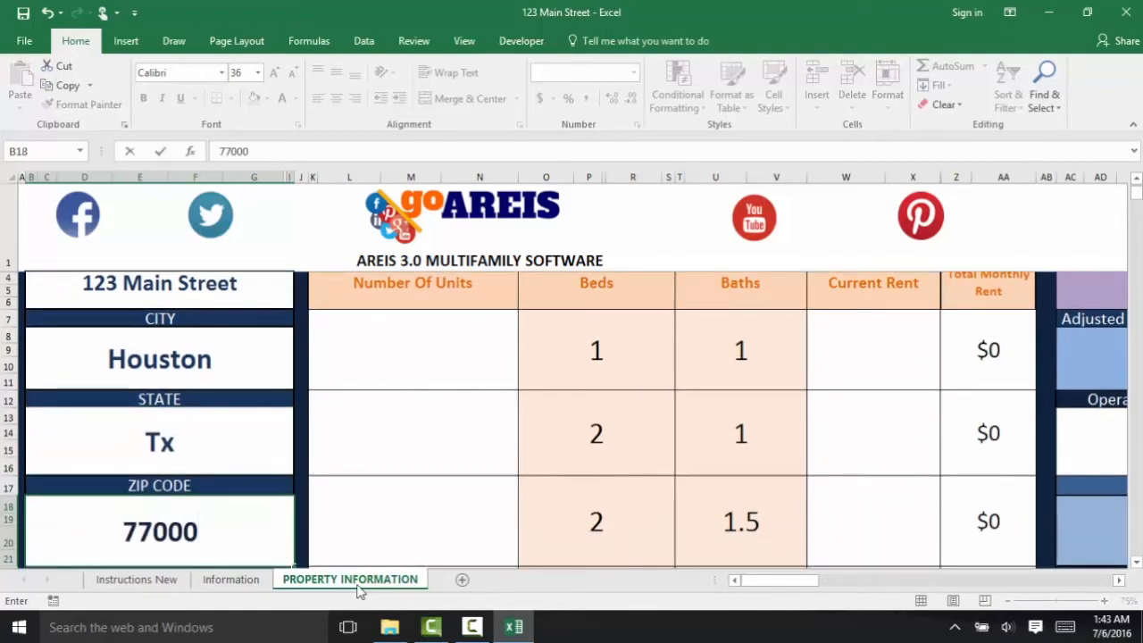
pyautogui.press('Return')
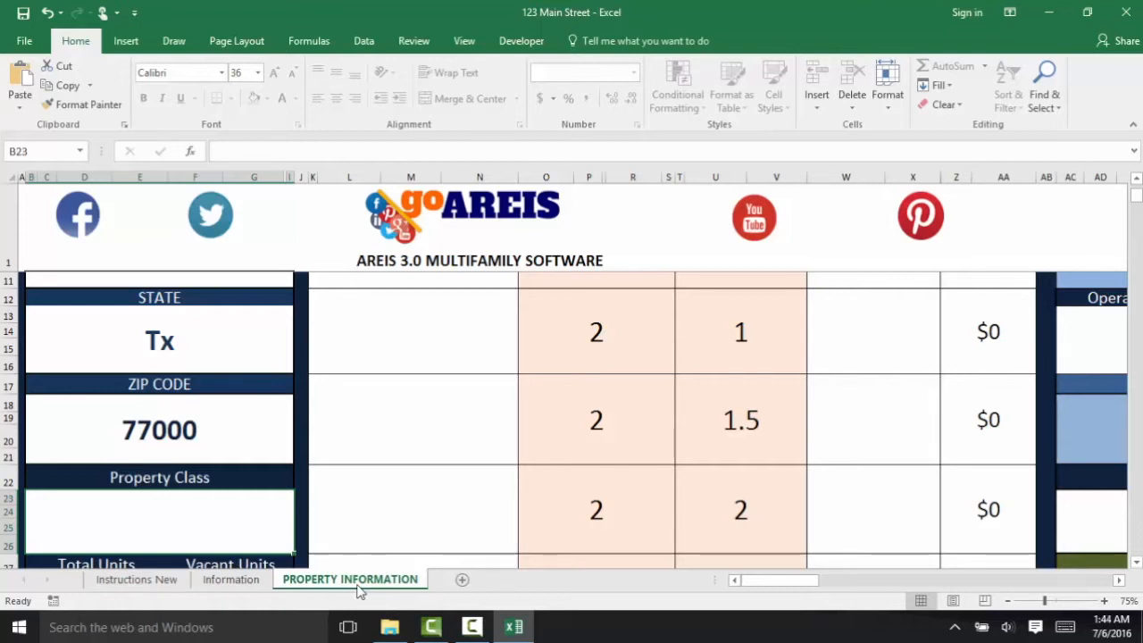
# - Set property class B with 10 total units and 3 vacant units
pyautogui.write('b')
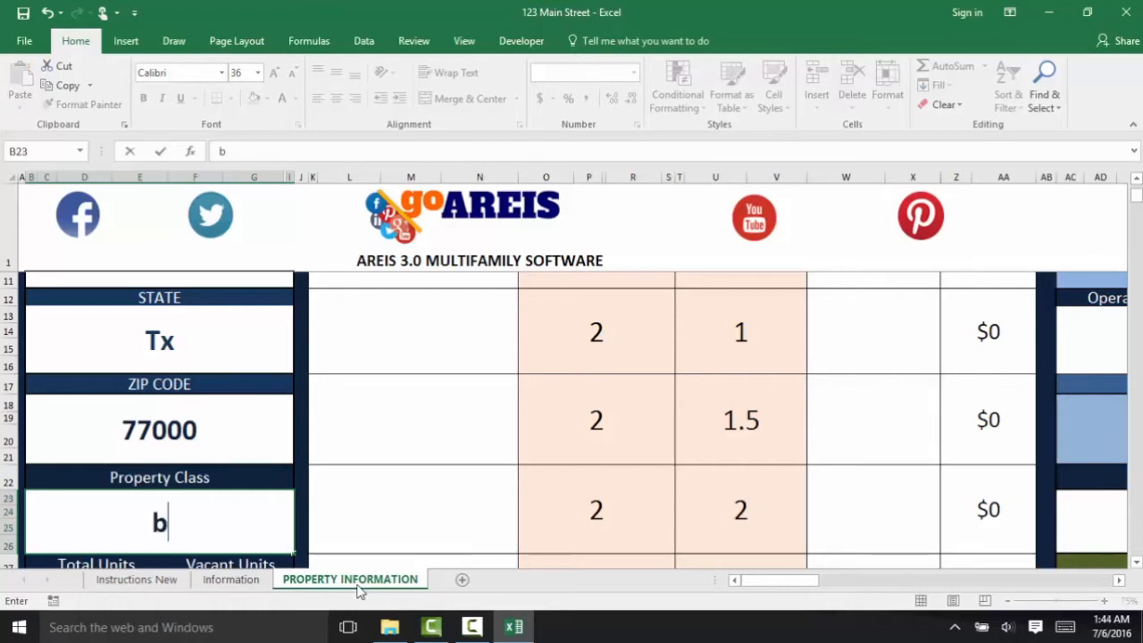
pyautogui.press('BackSpace')
pyautogui.write('B')
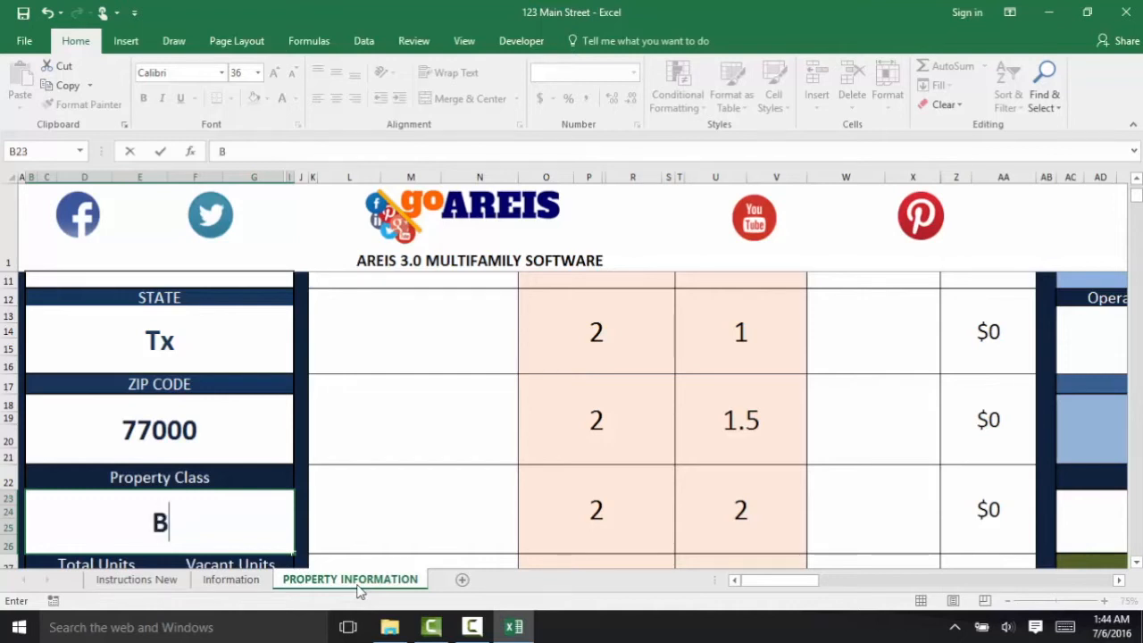
pyautogui.press('Return')
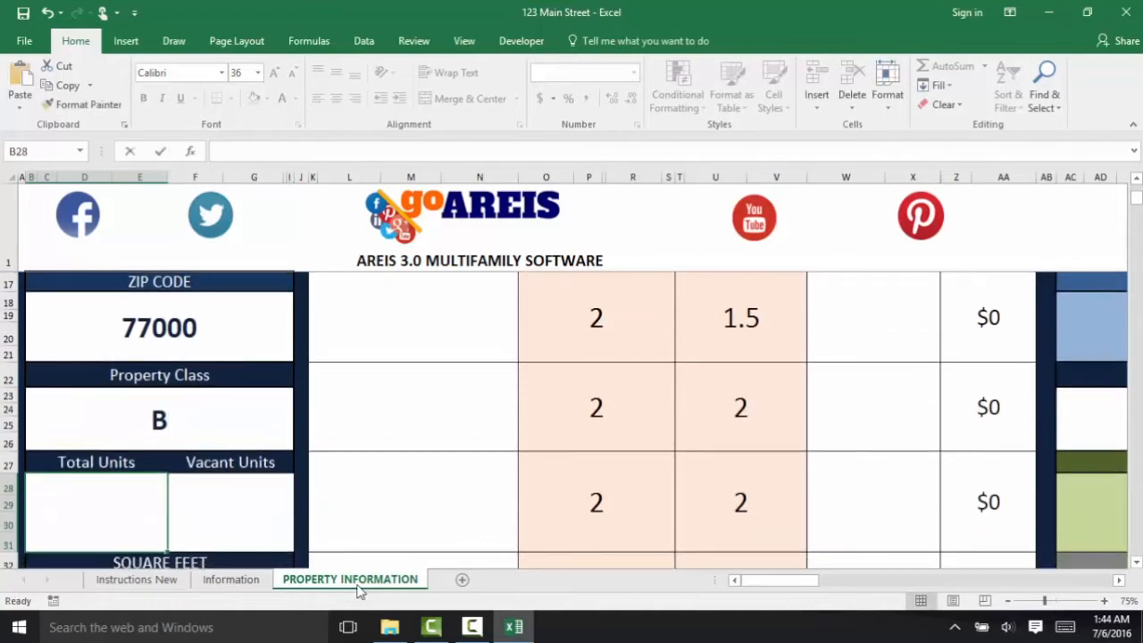
pyautogui.write('10')
pyautogui.press('Tab')
pyautogui.write('3')
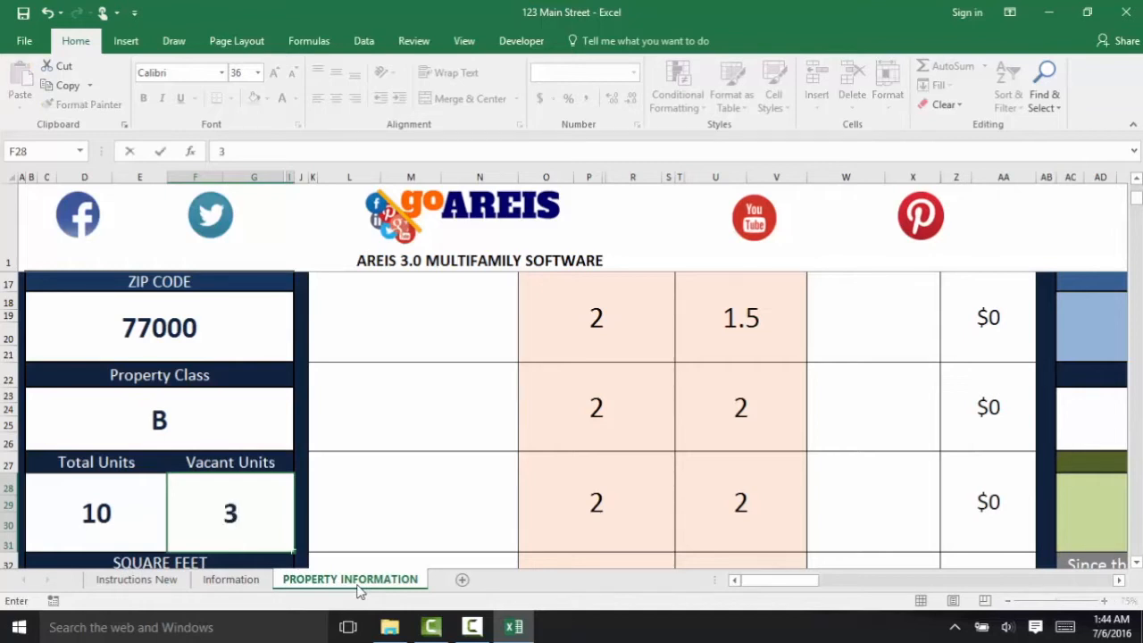
pyautogui.press('Return')
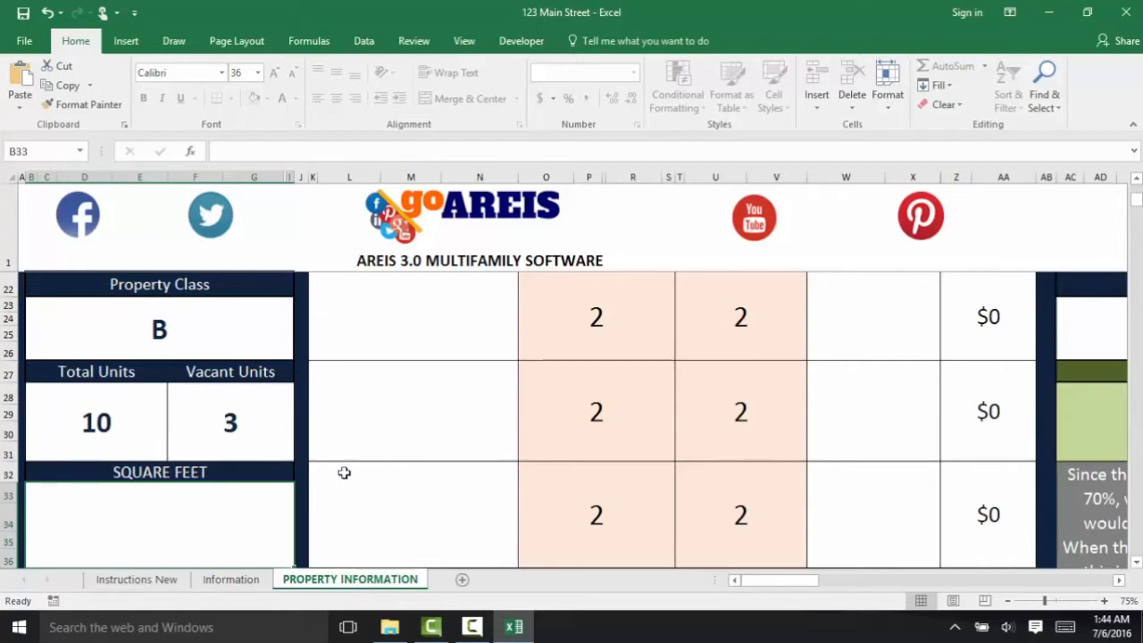
# - Enter 15000 square feet, lot size 22000 and year built 1980
pyautogui.write('15000')
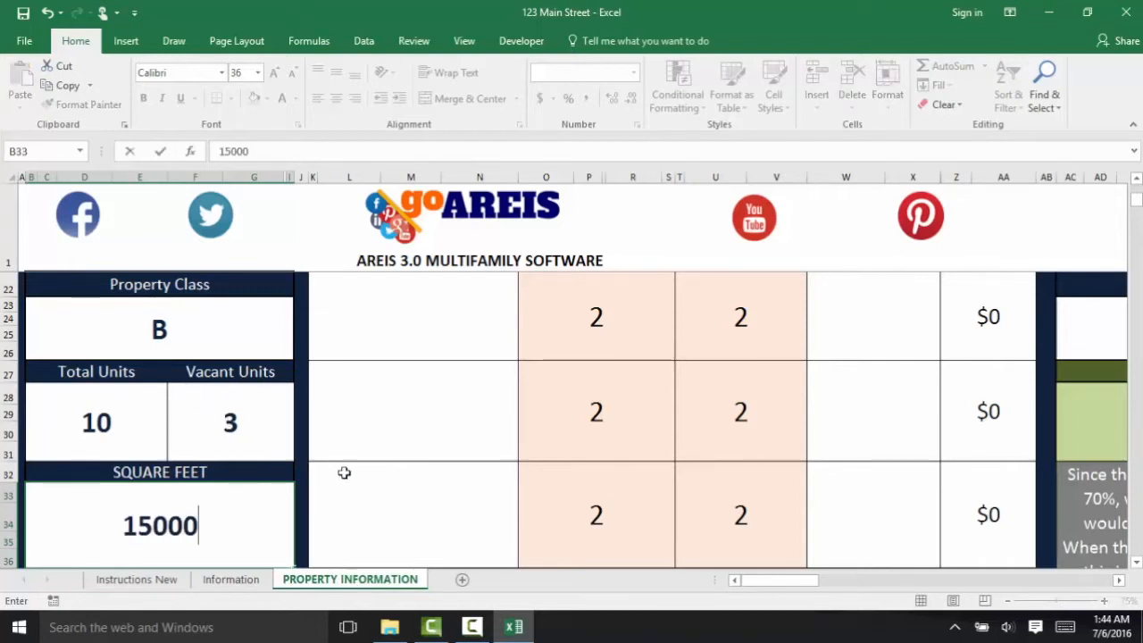
pyautogui.press('Return')
pyautogui.write('22000')
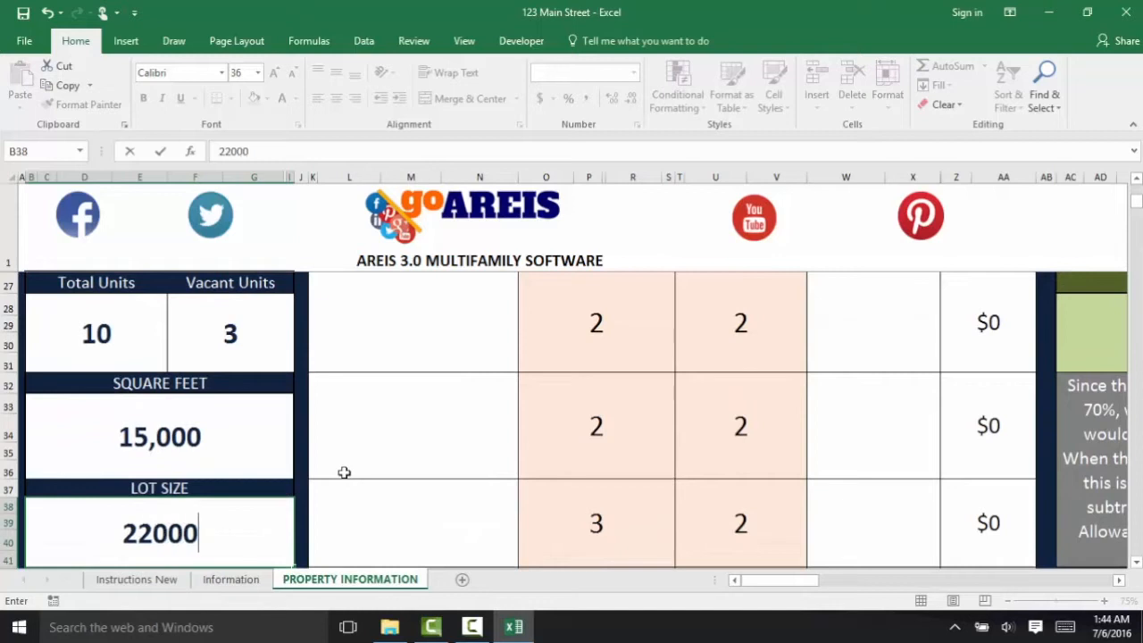
pyautogui.press('Return')
pyautogui.write('1980')
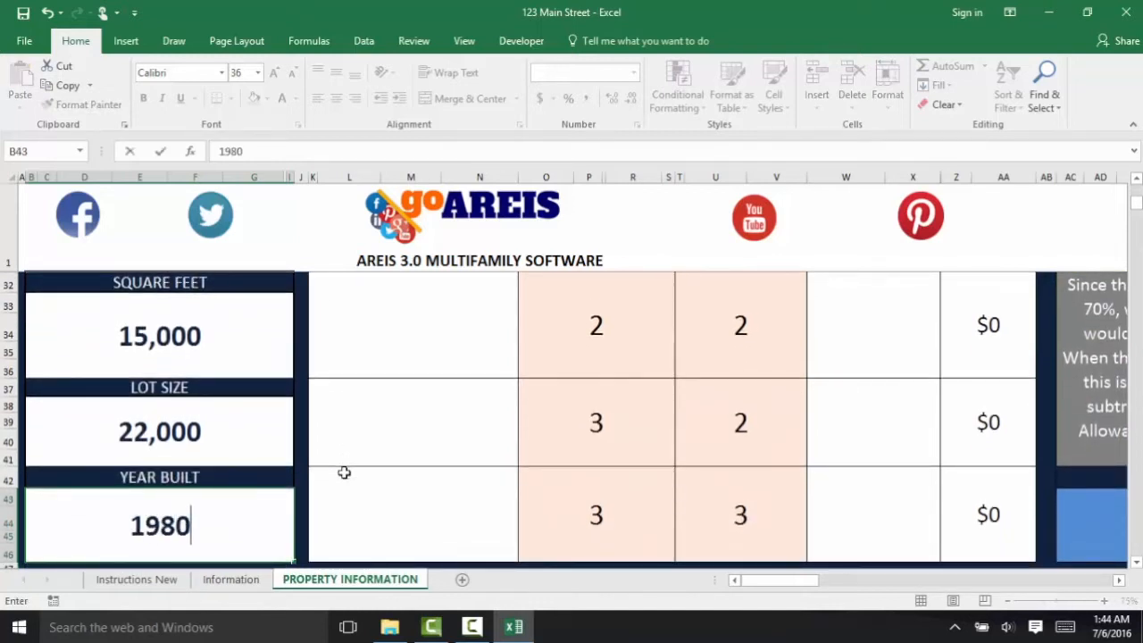
pyautogui.press('Return')
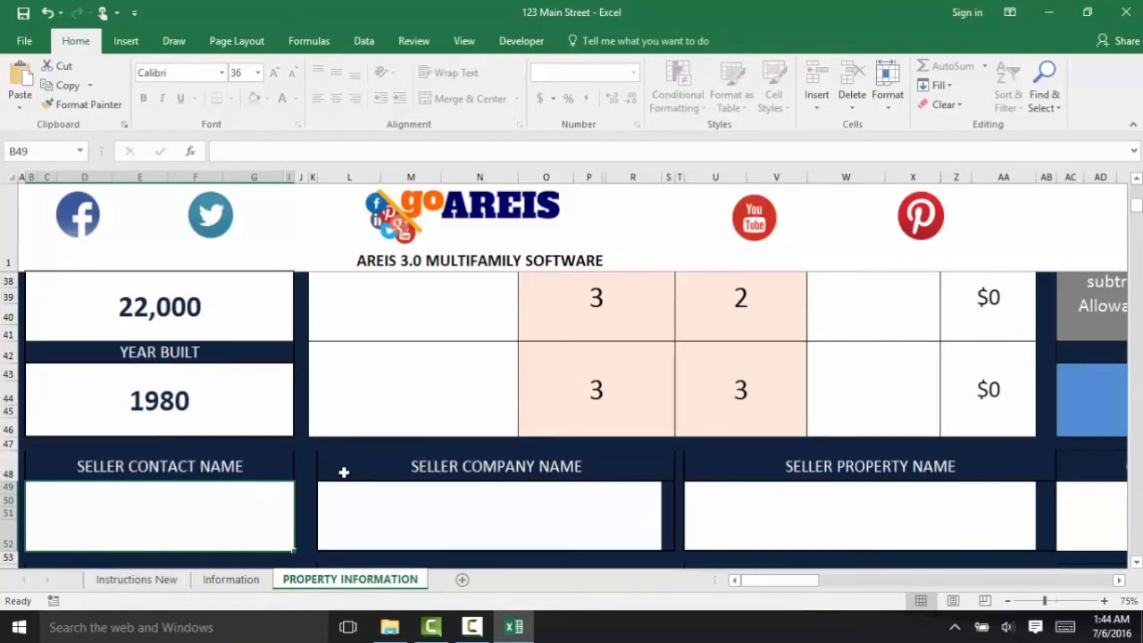
# - Enter the seller's contact name and JS Investments as the seller company name
pyautogui.write('John Smith')
pyautogui.press('Tab')
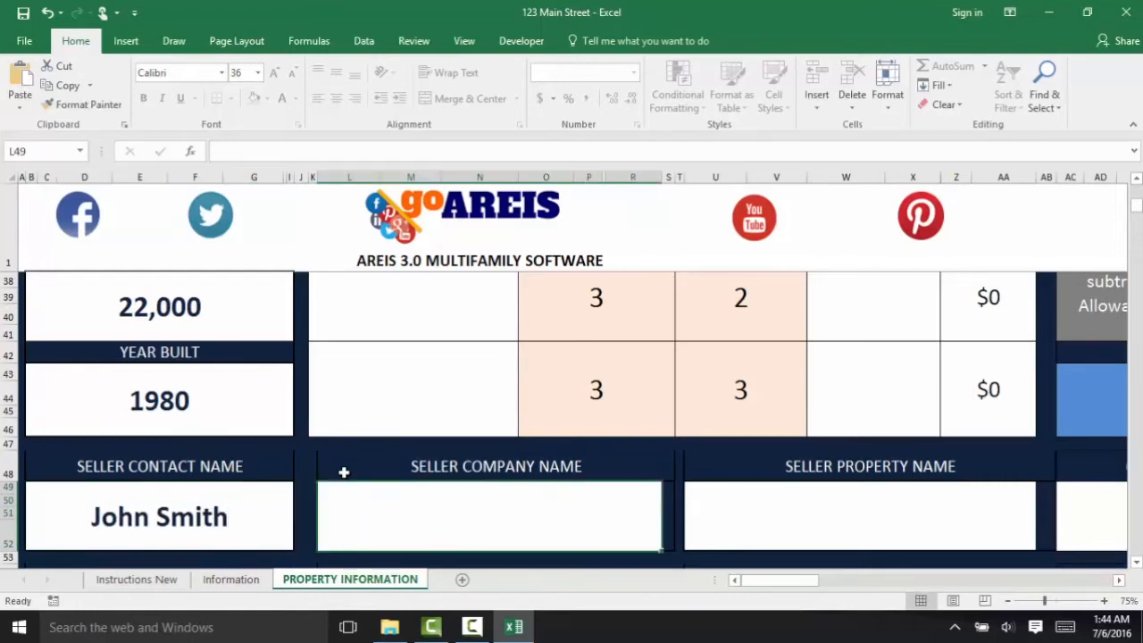
pyautogui.write('JS Investments')
pyautogui.press('Tab')
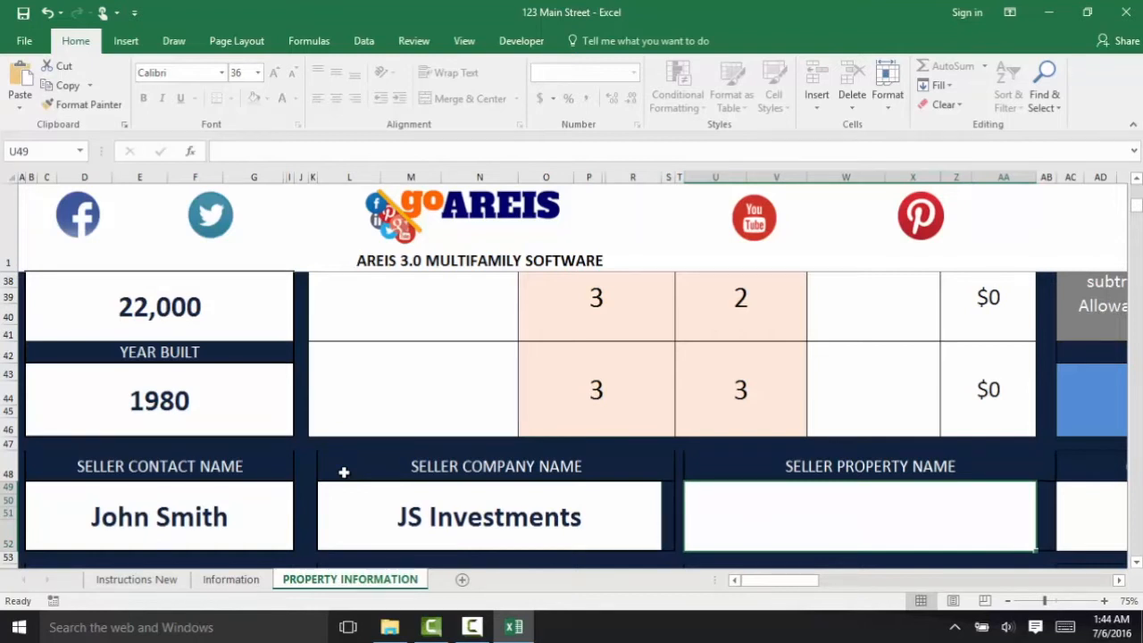
pyautogui.press('Left')
pyautogui.press('Left')
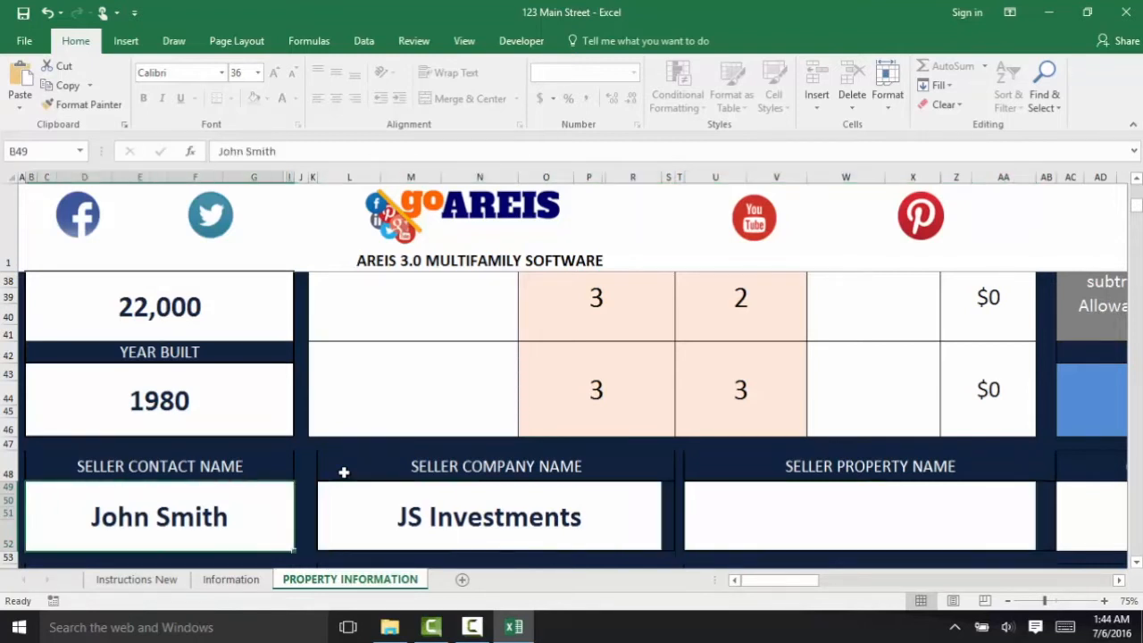
pyautogui.press('Down')
pyautogui.press('Down')
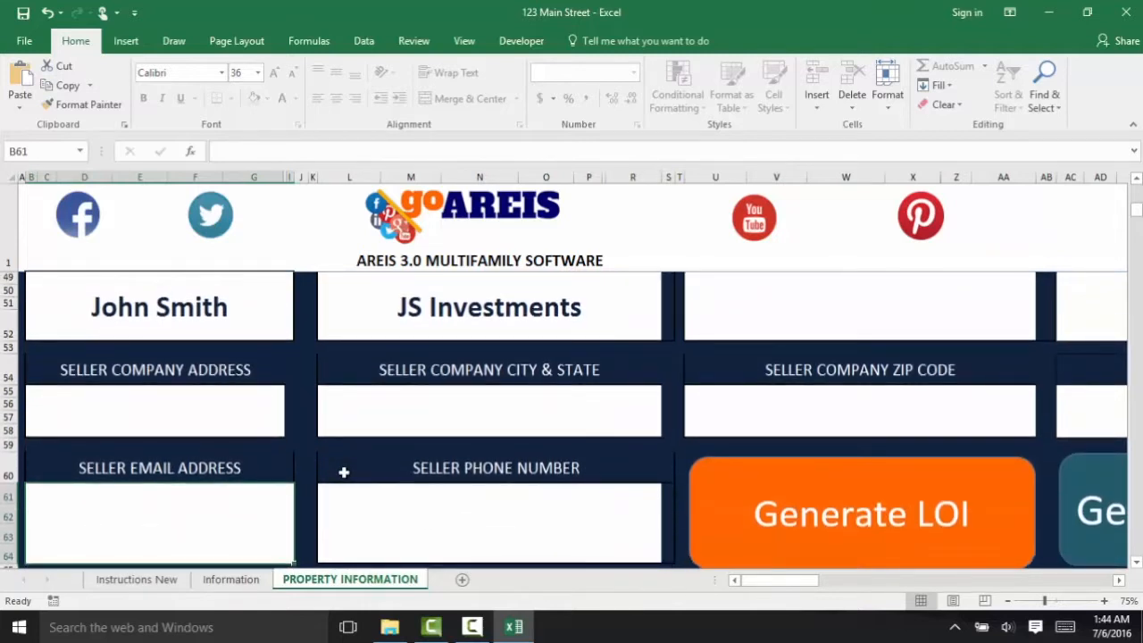
# - Enter the seller company's street address, city and state Houston TX, and zip 77001
pyautogui.write('123')
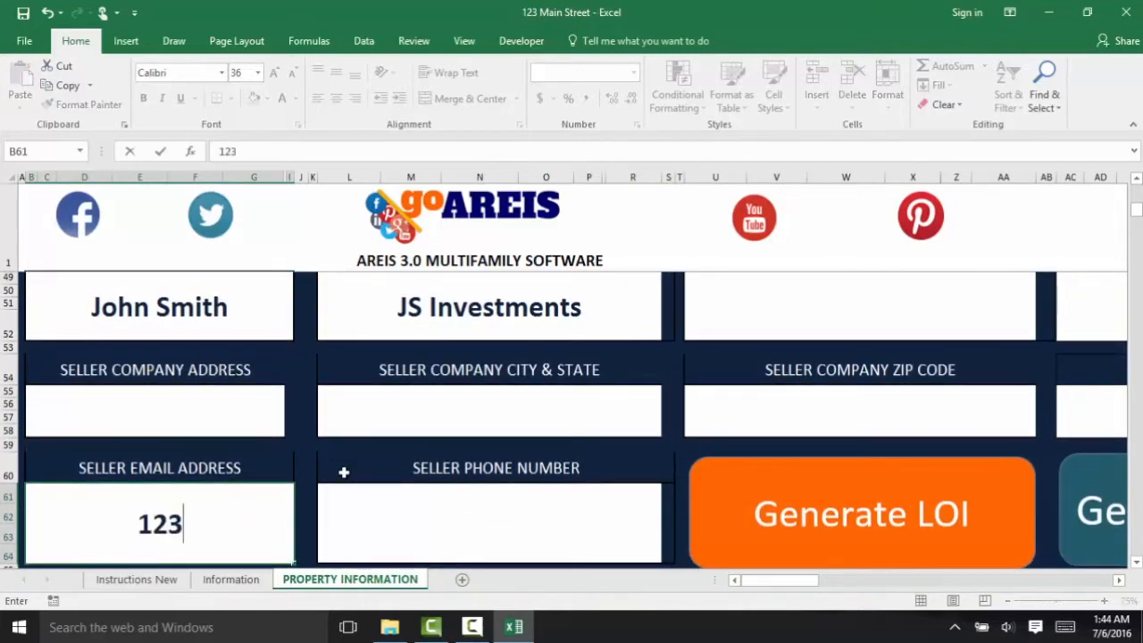
pyautogui.press('BackSpace')
pyautogui.press('BackSpace')
pyautogui.press('BackSpace')
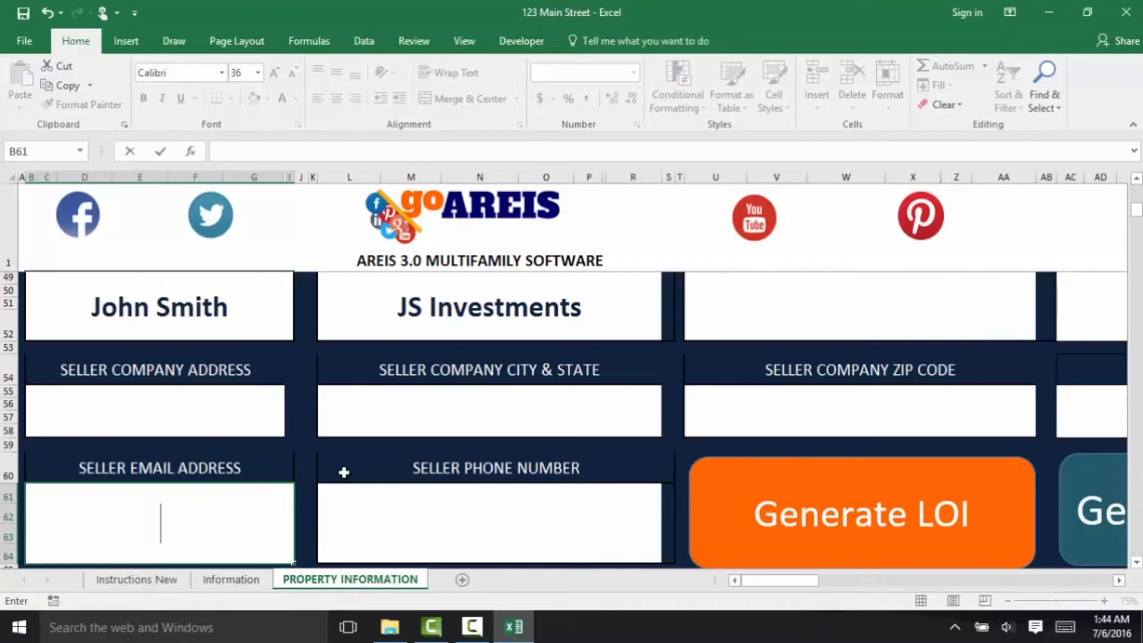
pyautogui.click(262, 425)
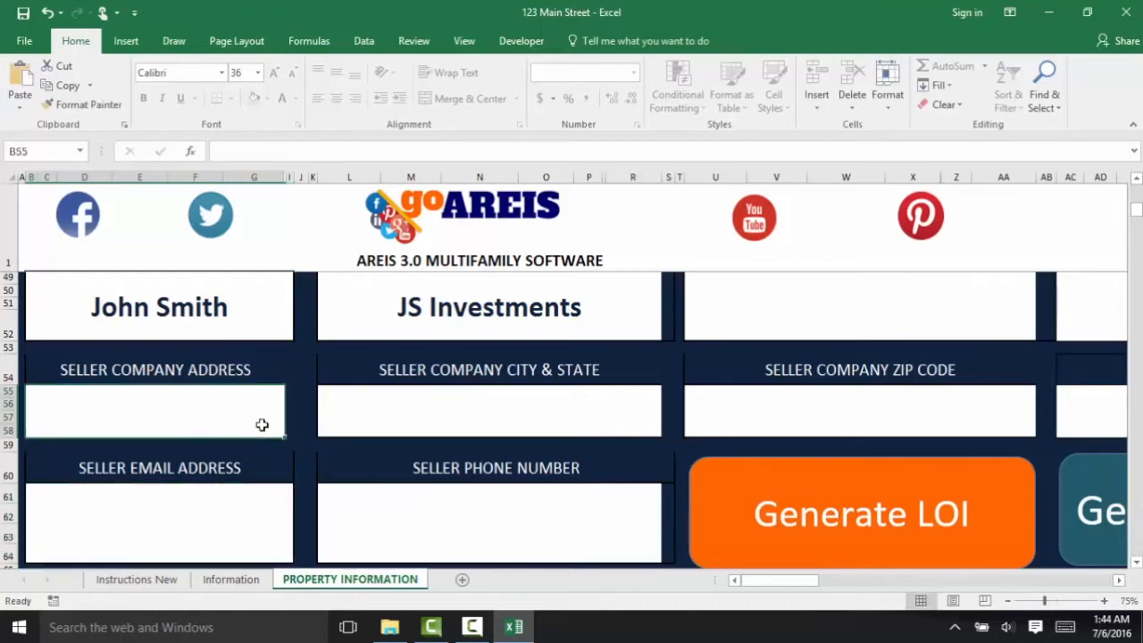
pyautogui.click(406, 416)
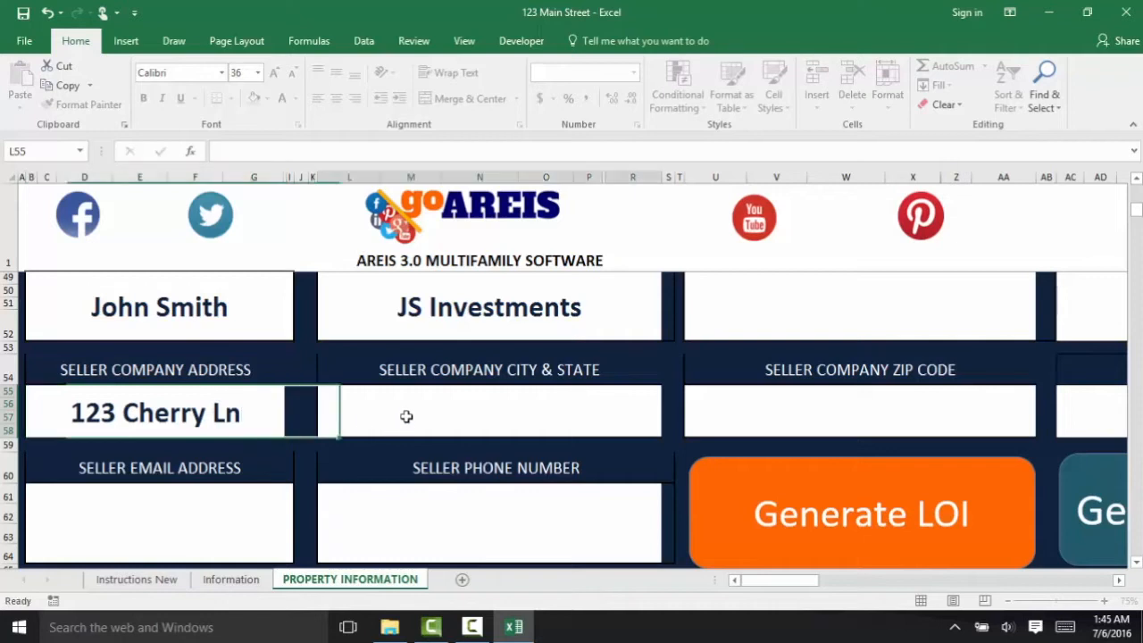
pyautogui.write('Houston TX')
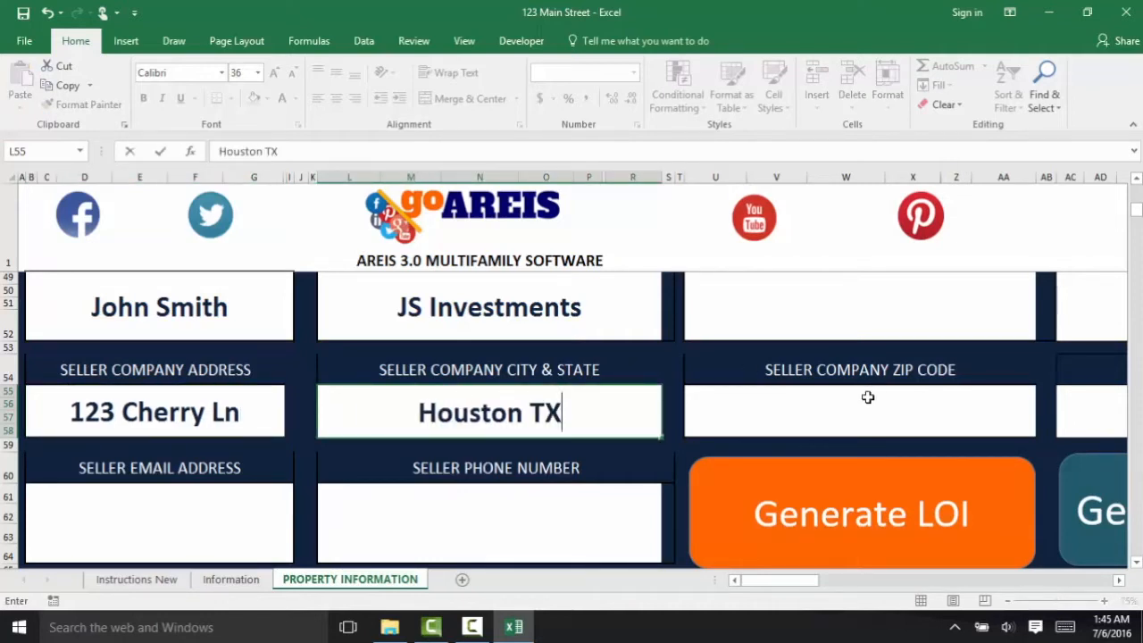
pyautogui.click(867, 396)
pyautogui.write('77001')
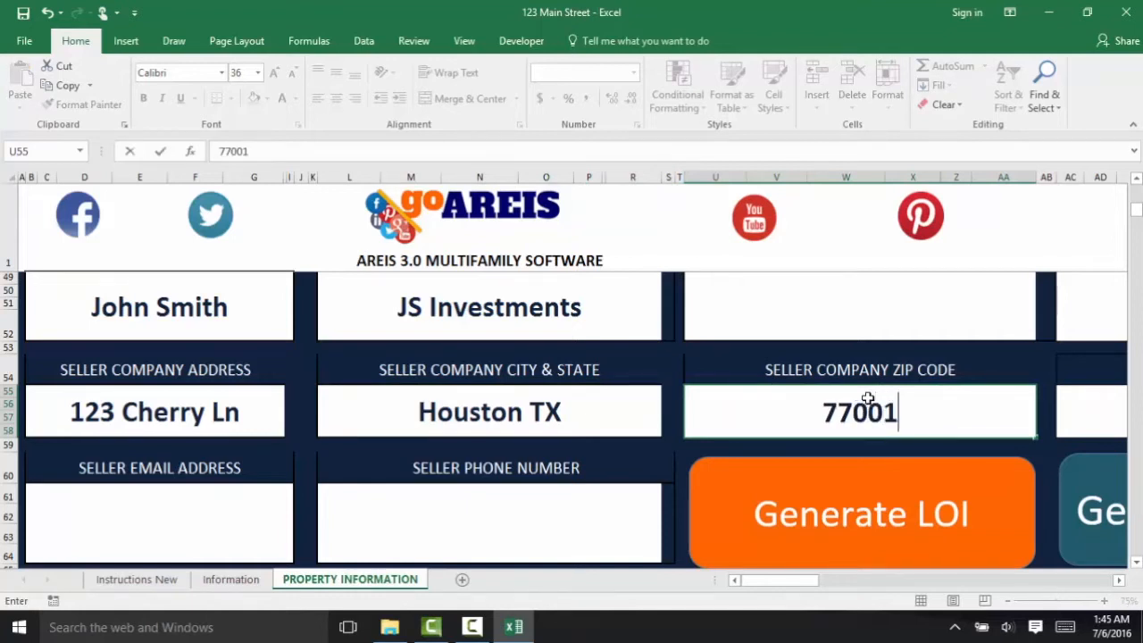
# - Enter the seller's e-mail address and phone number
pyautogui.click(168, 528)
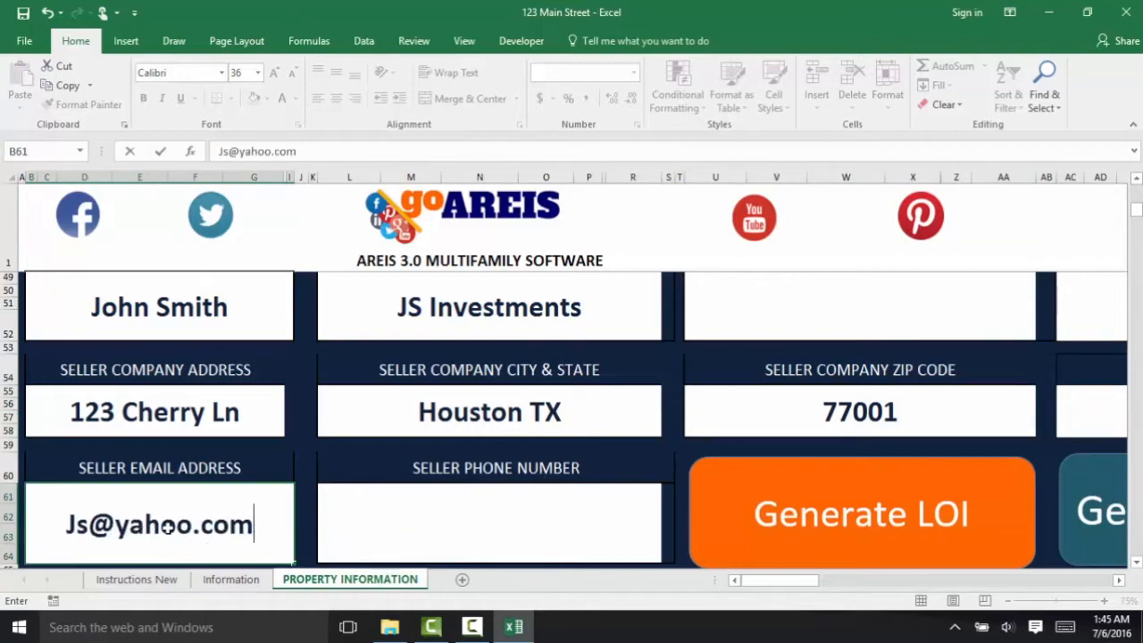
pyautogui.click(476, 513)
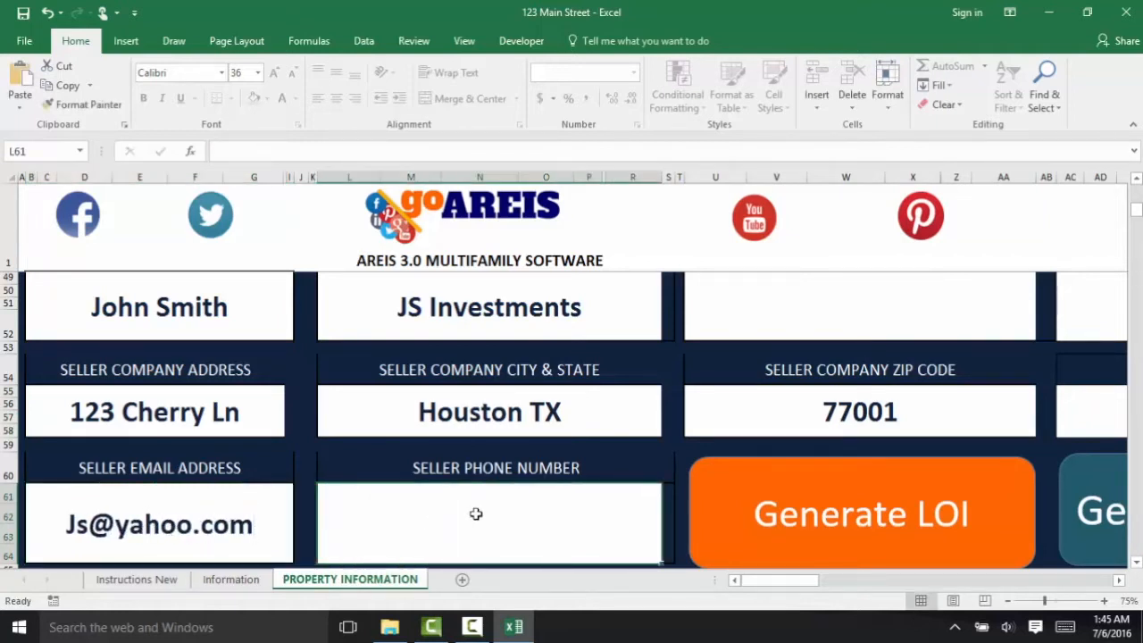
pyautogui.write('333=')
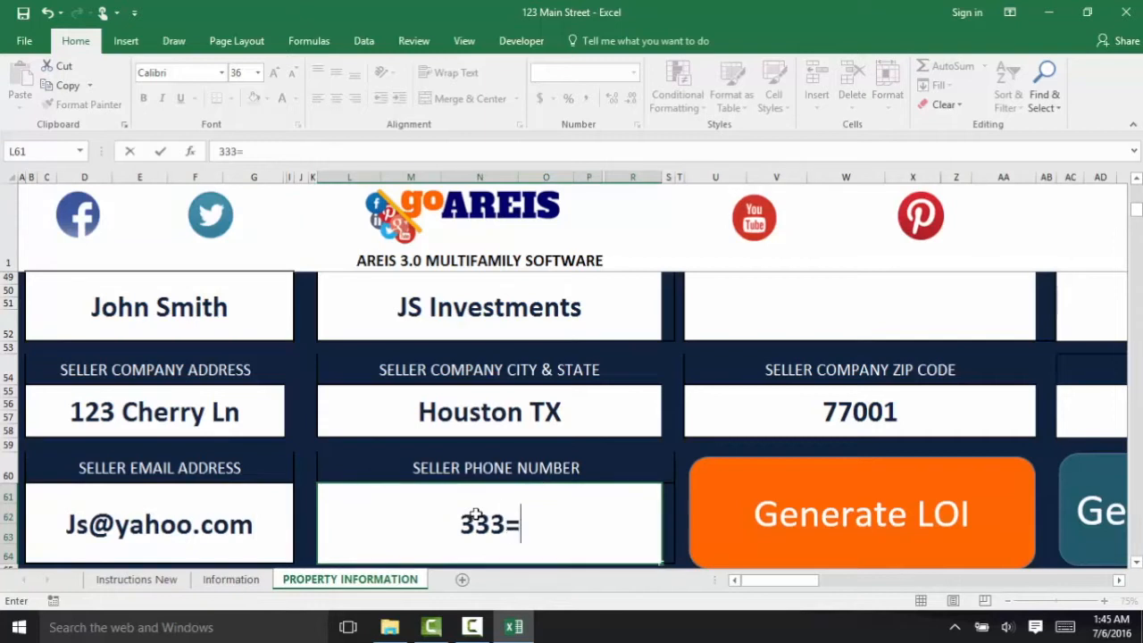
pyautogui.press('BackSpace')
pyautogui.write('-333-333')
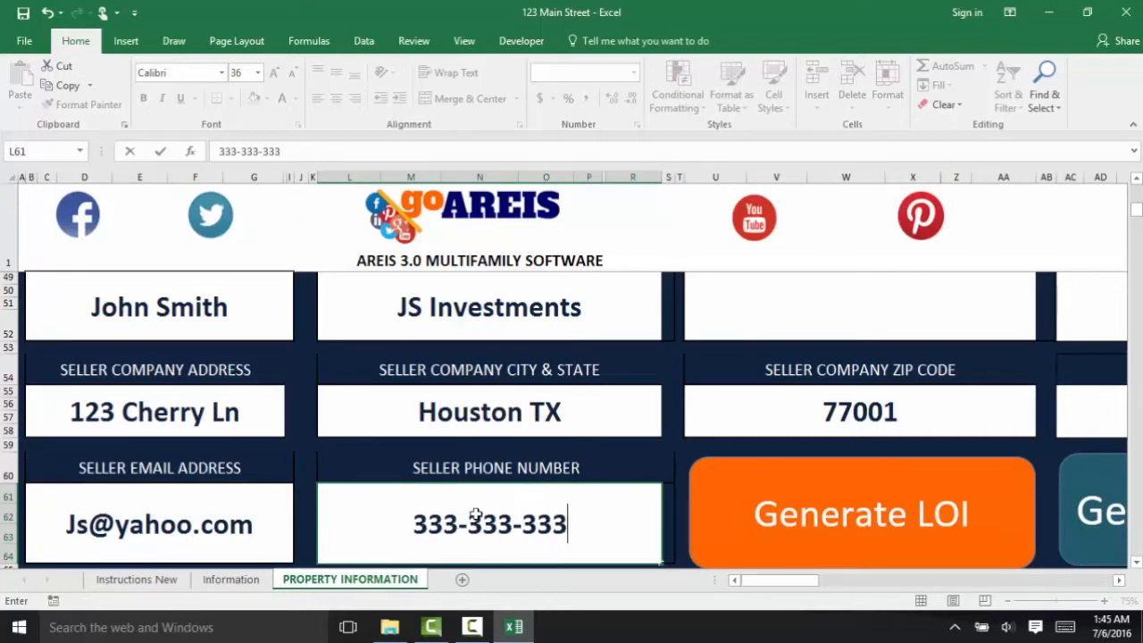
pyautogui.write('3')
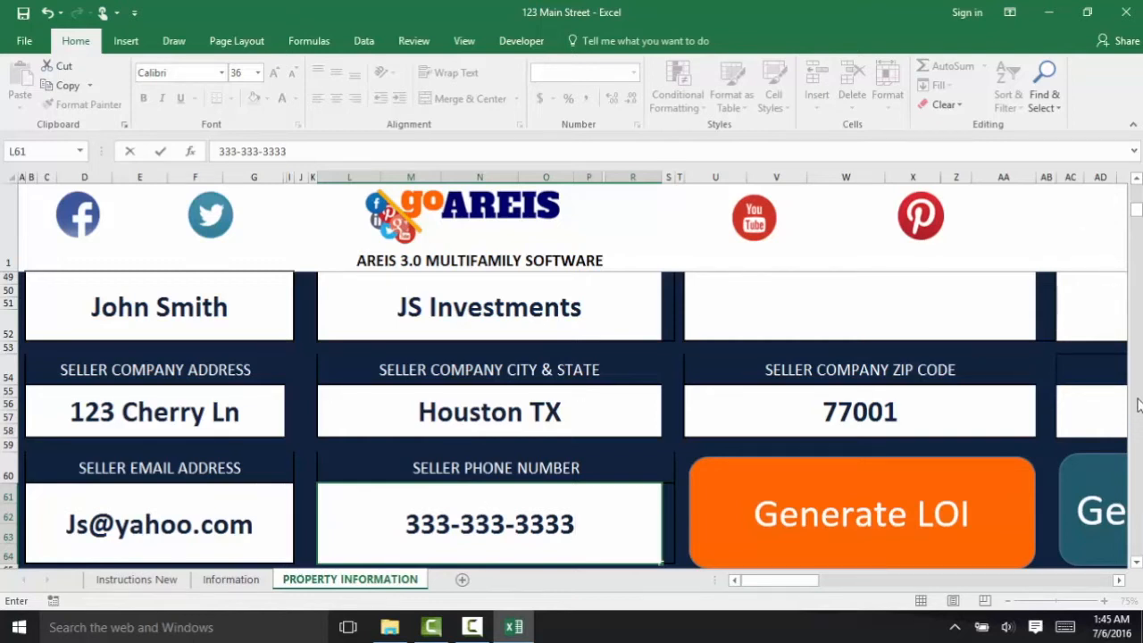
pyautogui.moveTo(1135, 209); pyautogui.dragTo(1135, 190)
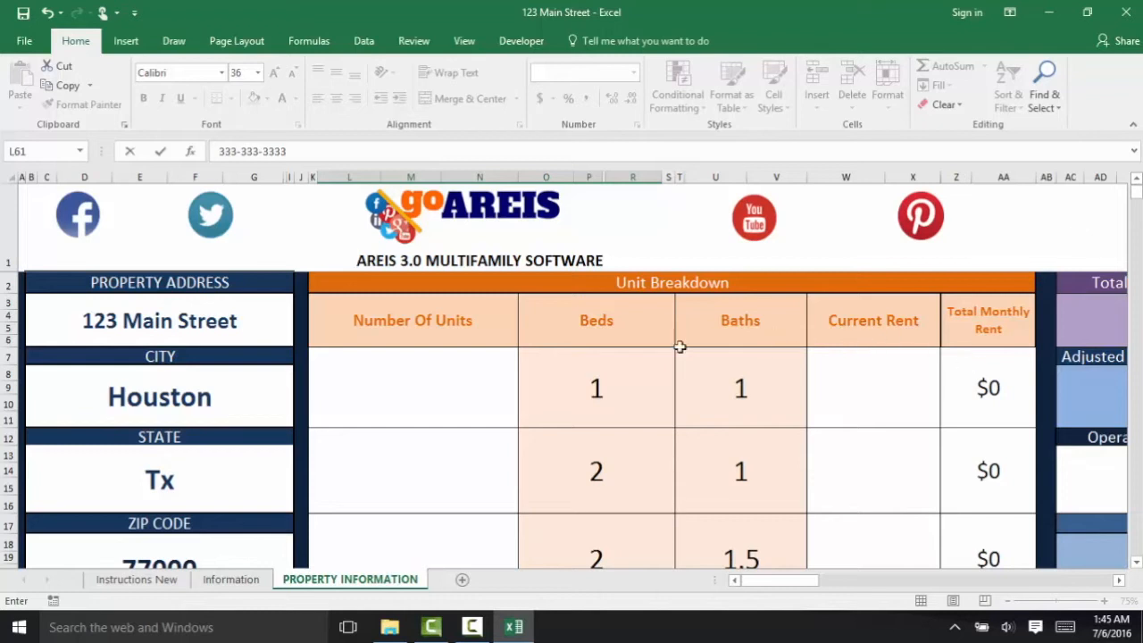
# - Enter unit counts and current rents: 6 at 750, 3 at 850, 1 at 900
pyautogui.click(452, 387)
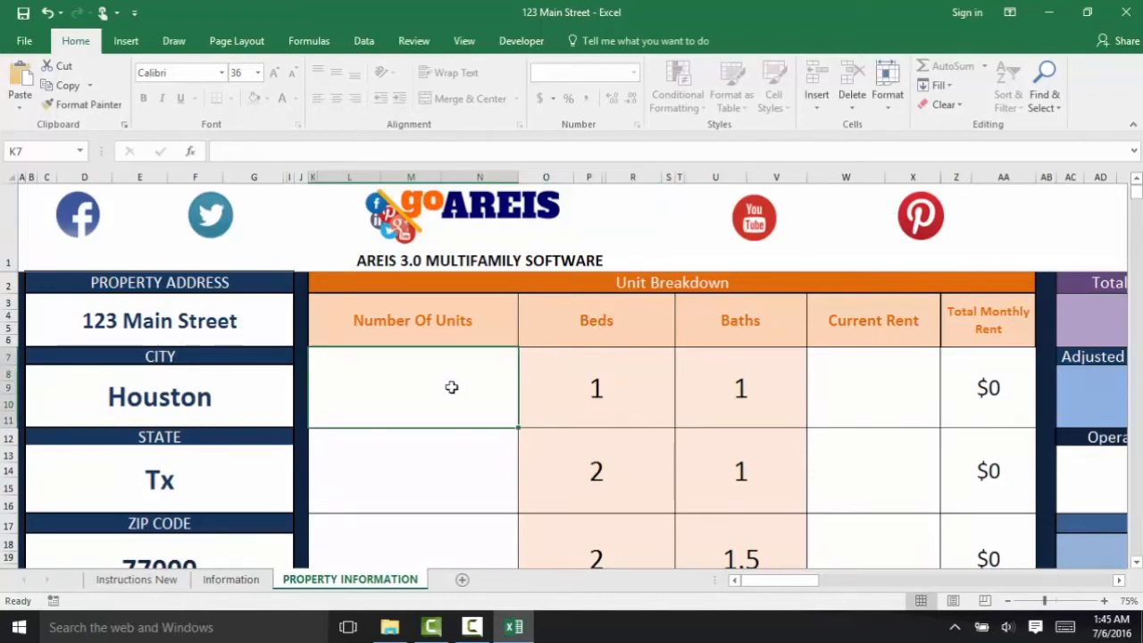
pyautogui.write('6')
pyautogui.press('Tab')
pyautogui.press('Tab')
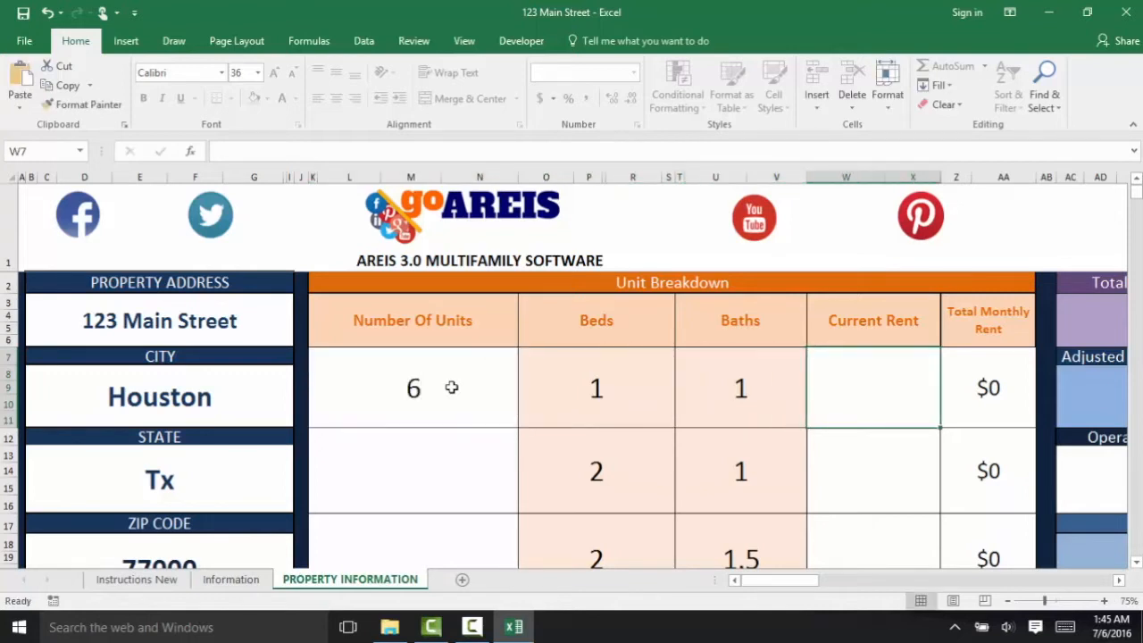
pyautogui.write('750')
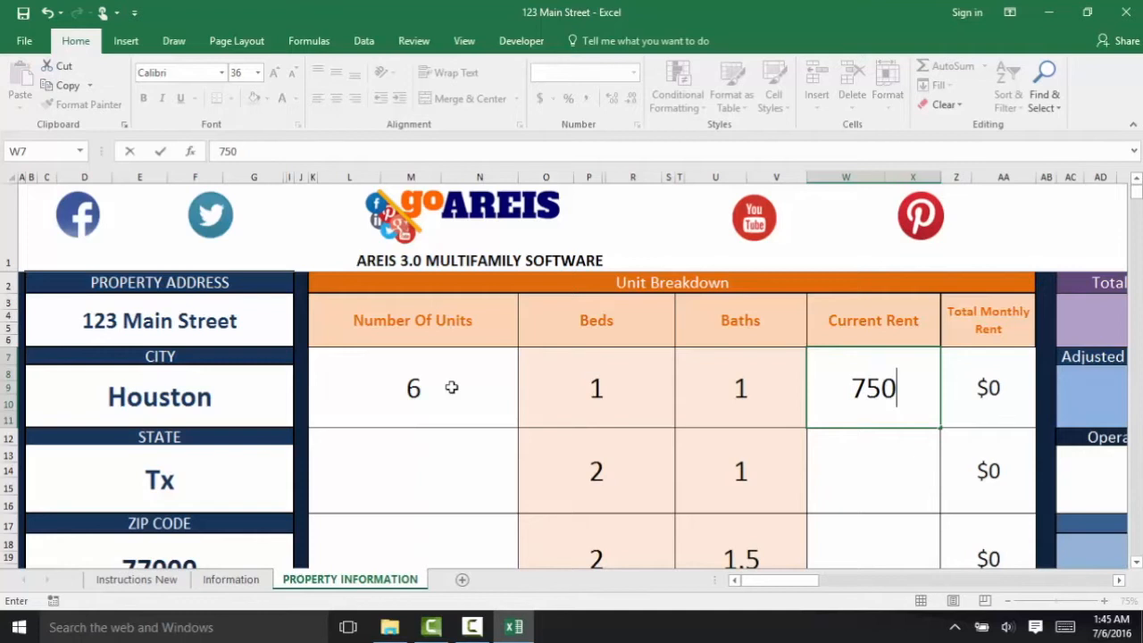
pyautogui.click(417, 472)
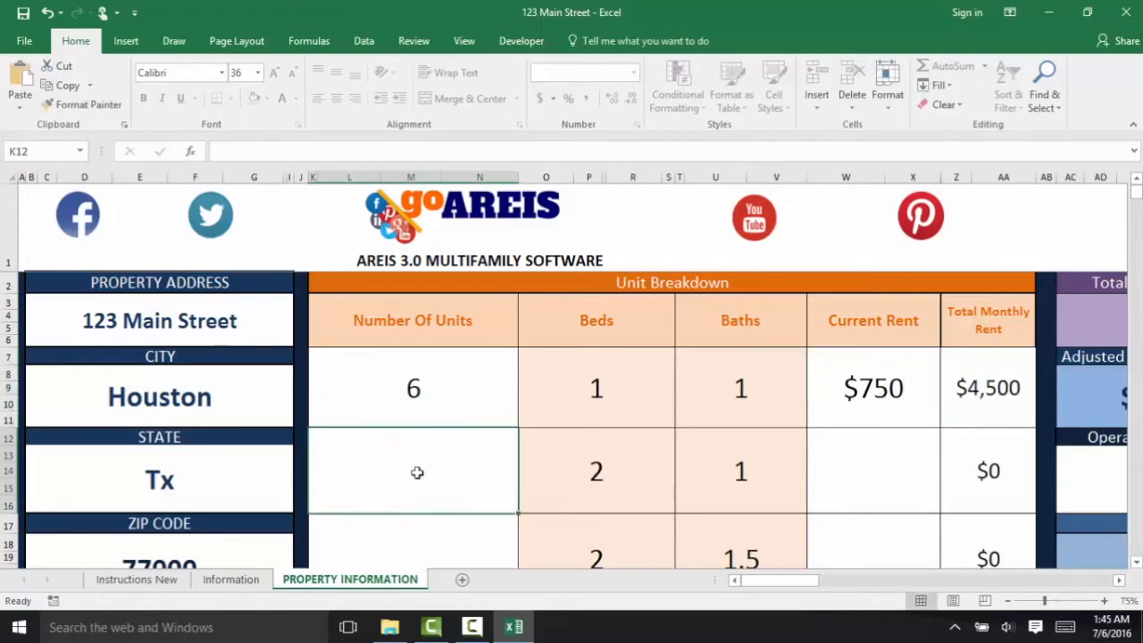
pyautogui.write('3')
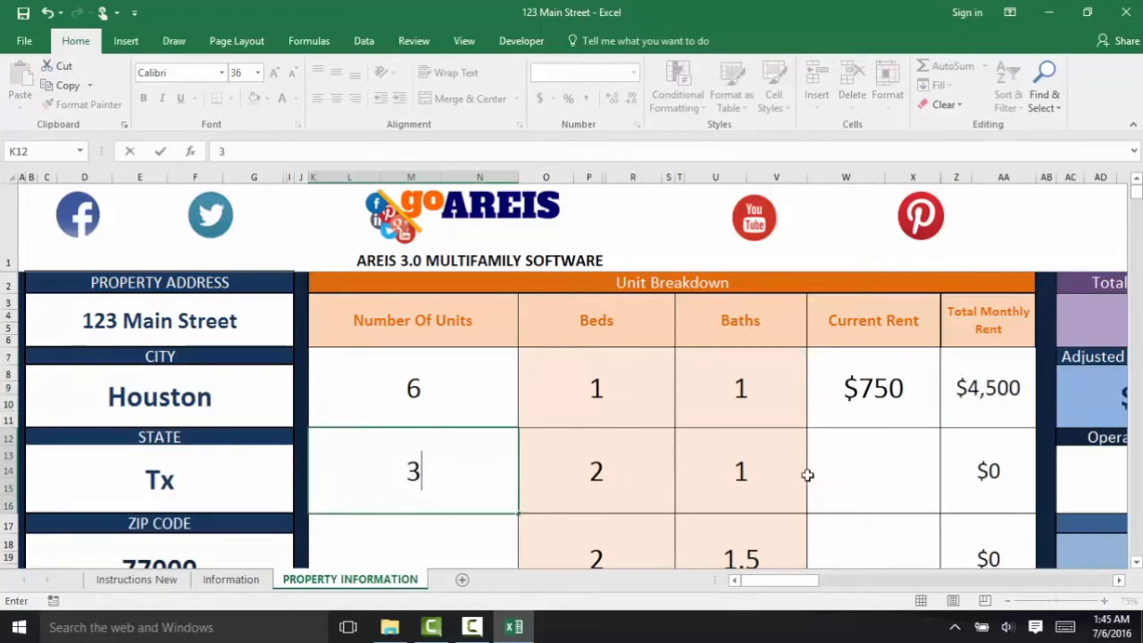
pyautogui.click(869, 459)
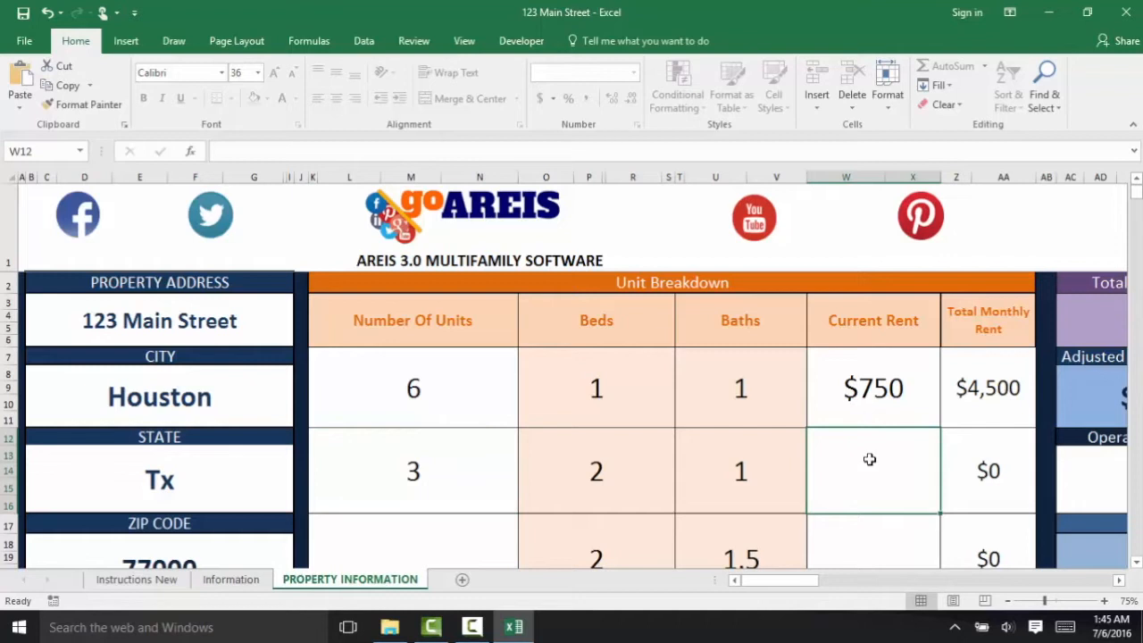
pyautogui.write('850')
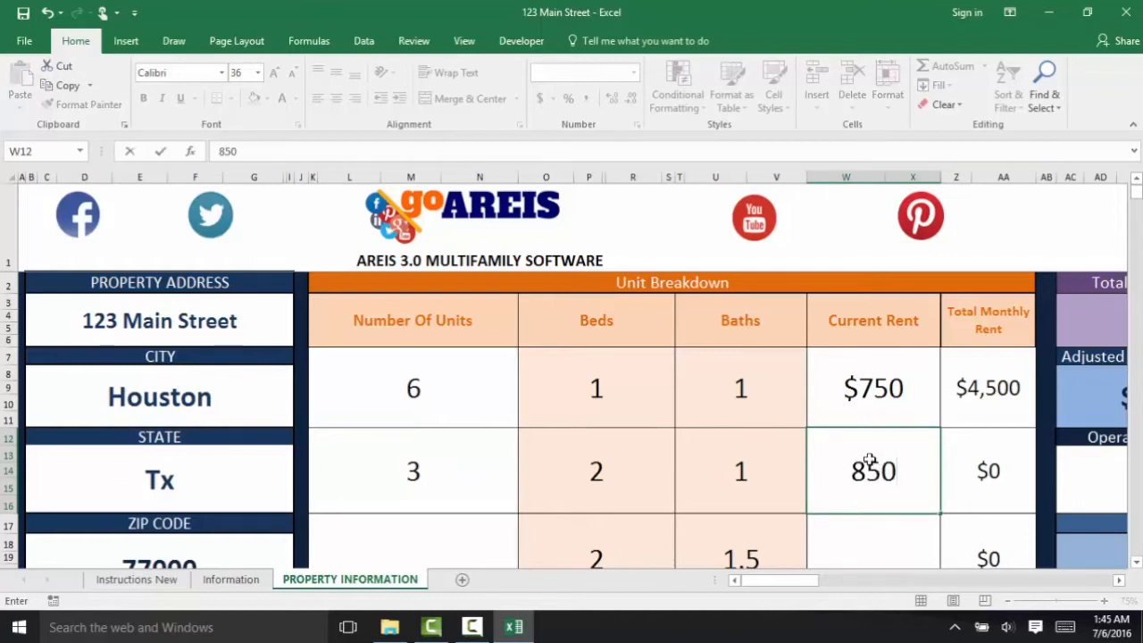
pyautogui.click(413, 544)
pyautogui.write('1')
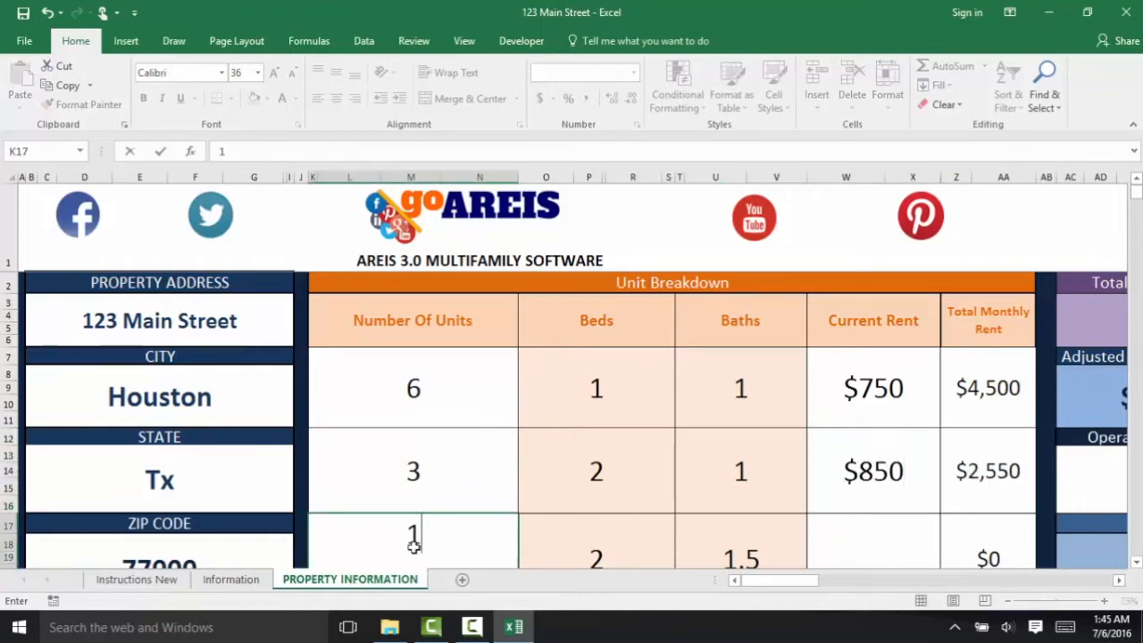
pyautogui.click(847, 536)
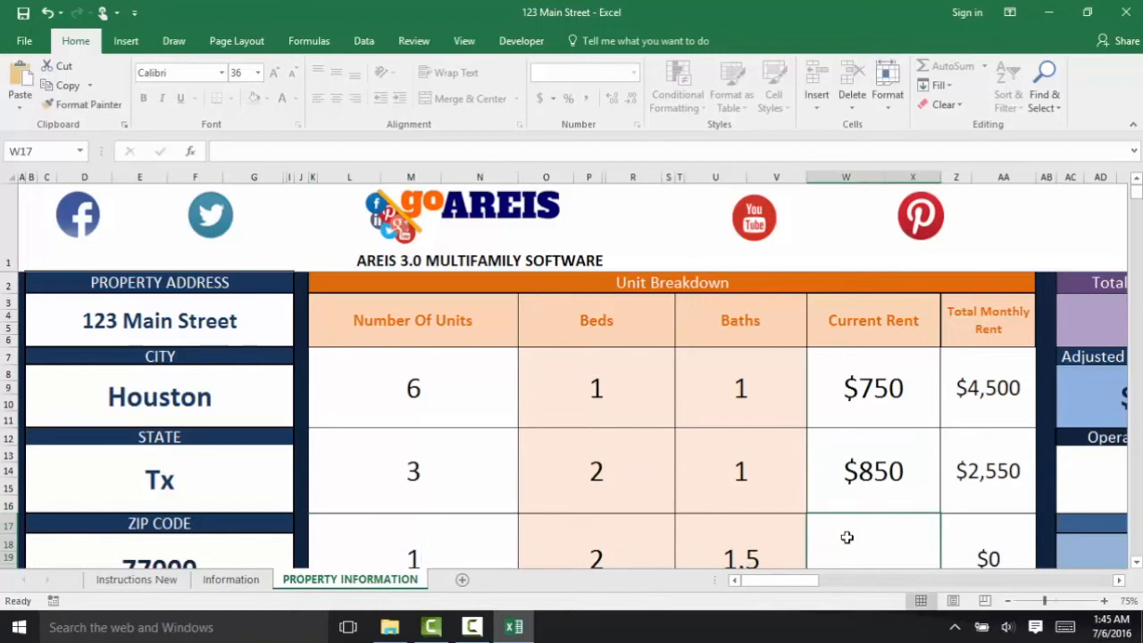
pyautogui.write('900')
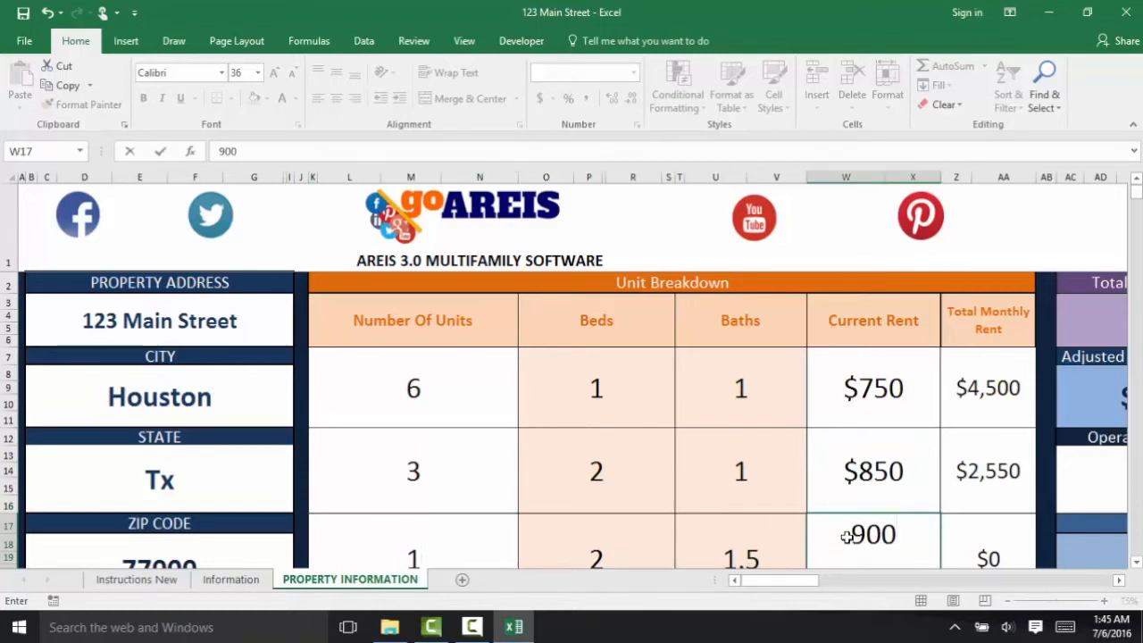
pyautogui.press('Return')
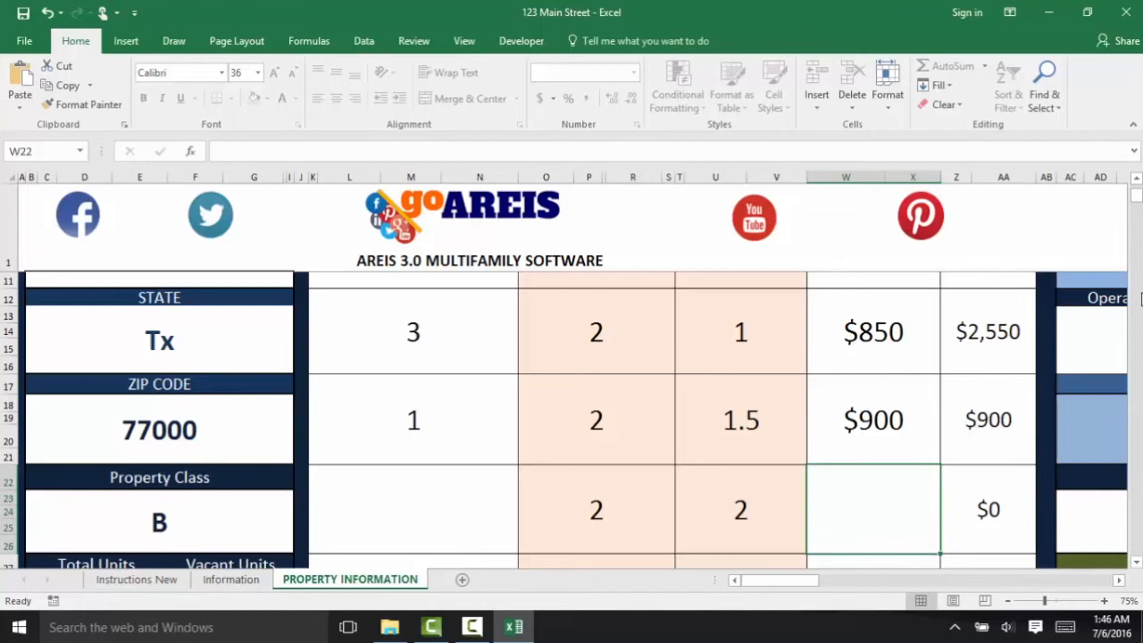
# - Enter 1200 as Other Income in the income summary, then scroll back up
pyautogui.moveTo(1136, 210); pyautogui.dragTo(1137, 191)
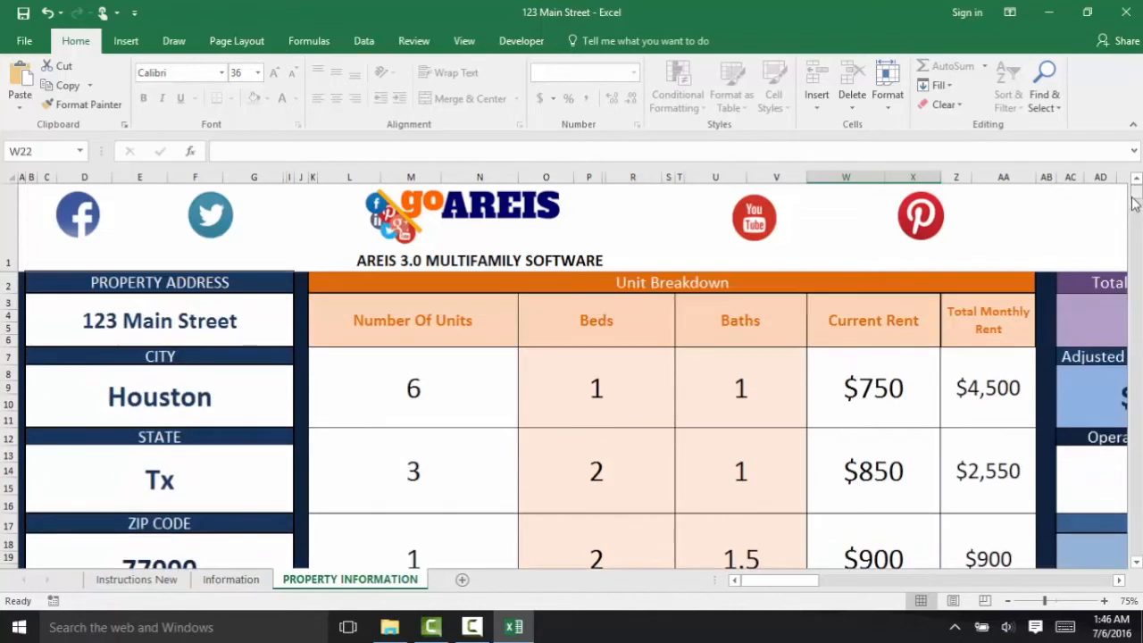
pyautogui.click(1118, 579)
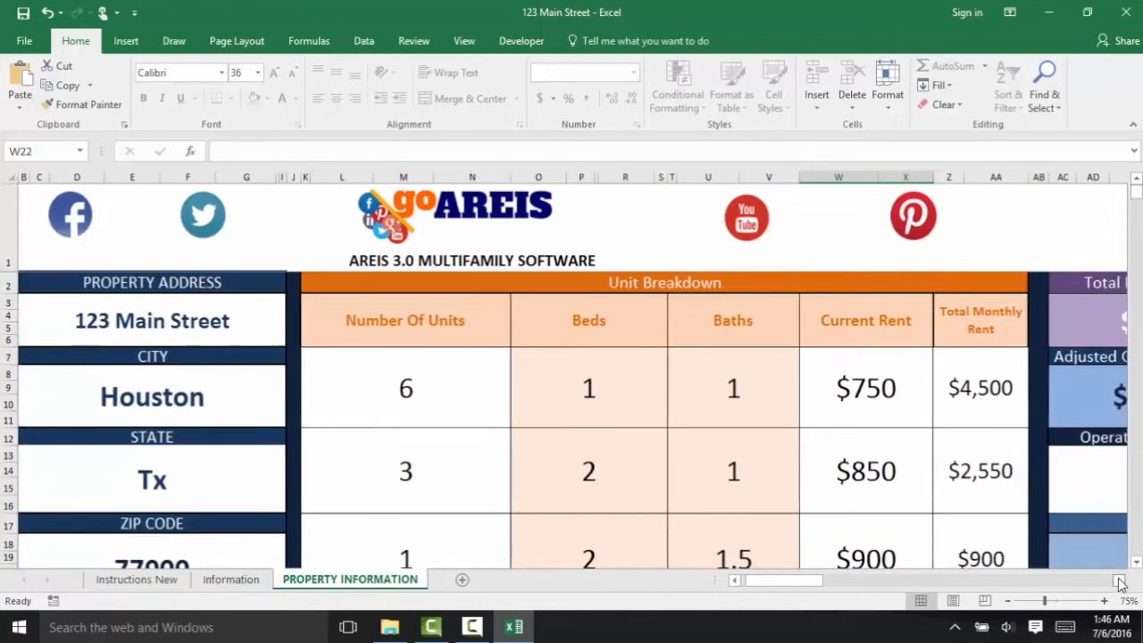
pyautogui.moveTo(1119, 582); pyautogui.dragTo(1118, 581)
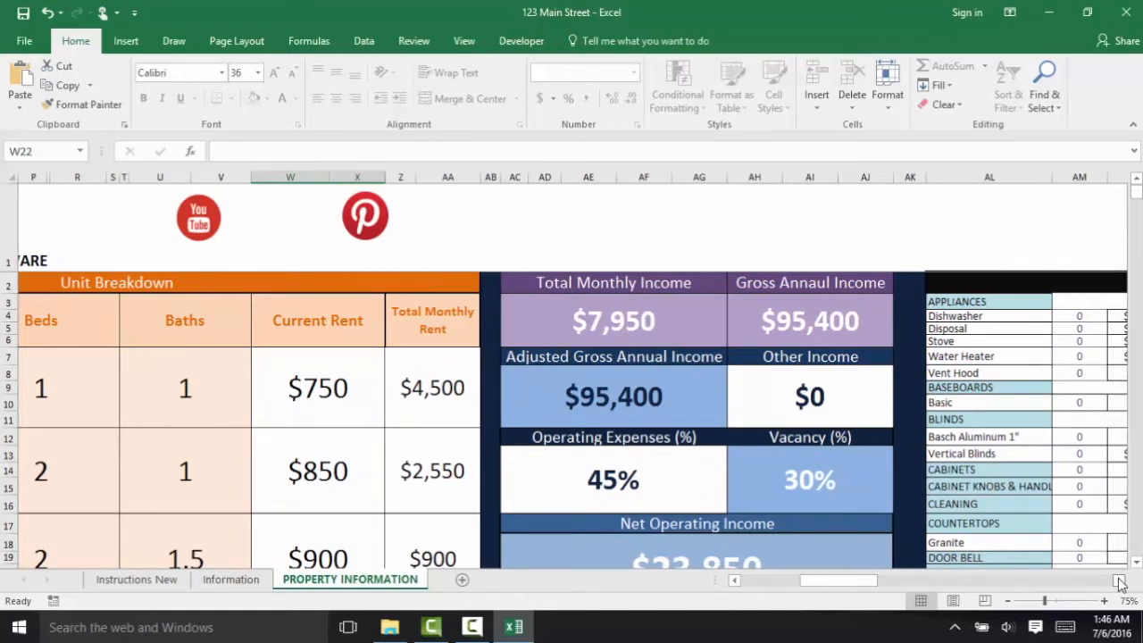
pyautogui.click(797, 415)
pyautogui.write('1200')
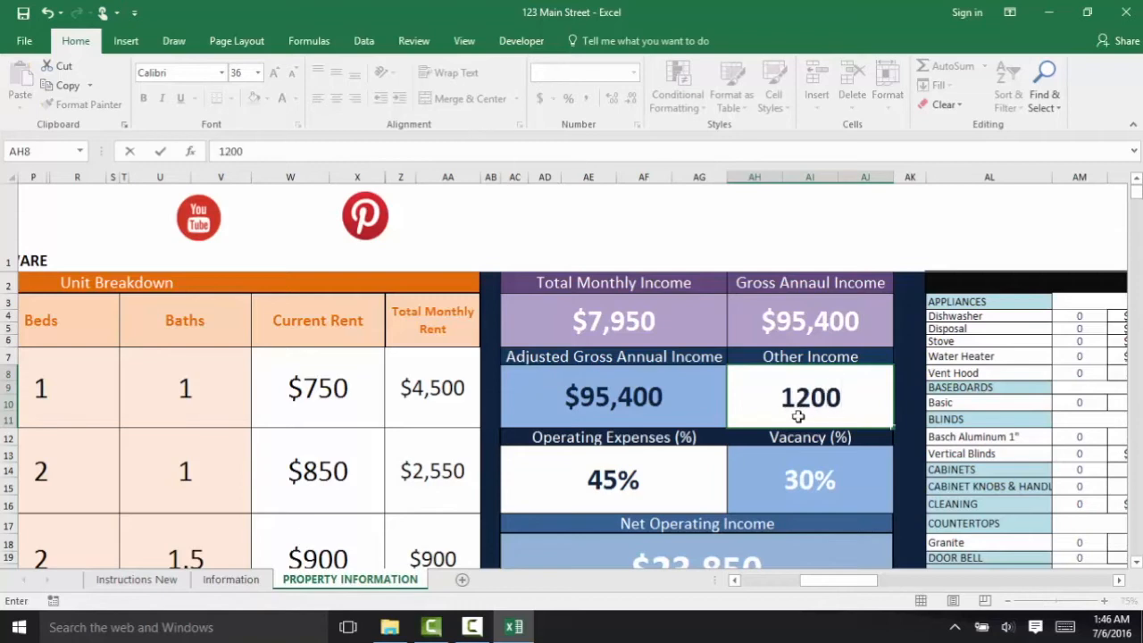
pyautogui.press('Return')
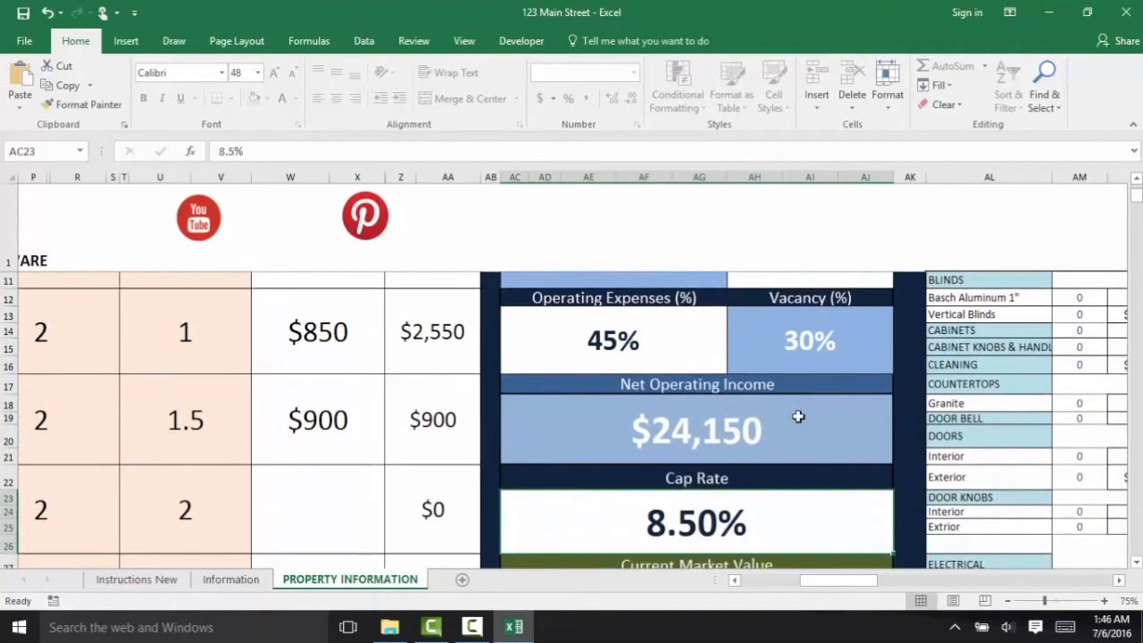
pyautogui.click(1136, 180)
pyautogui.click(1136, 179)
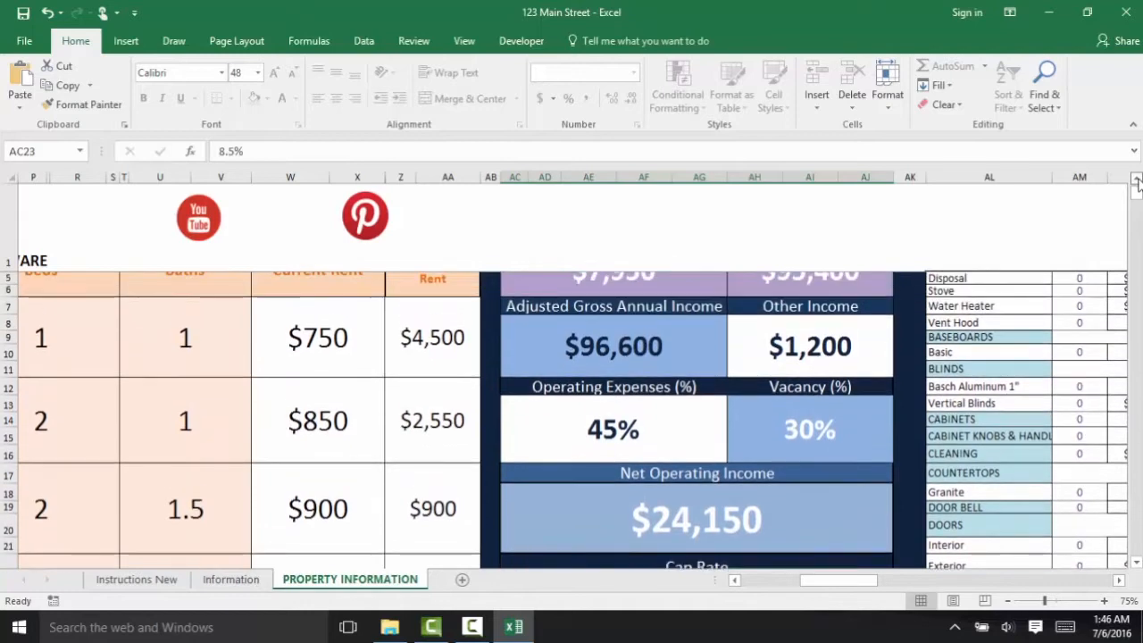
pyautogui.click(1136, 179)
pyautogui.click(1136, 179)
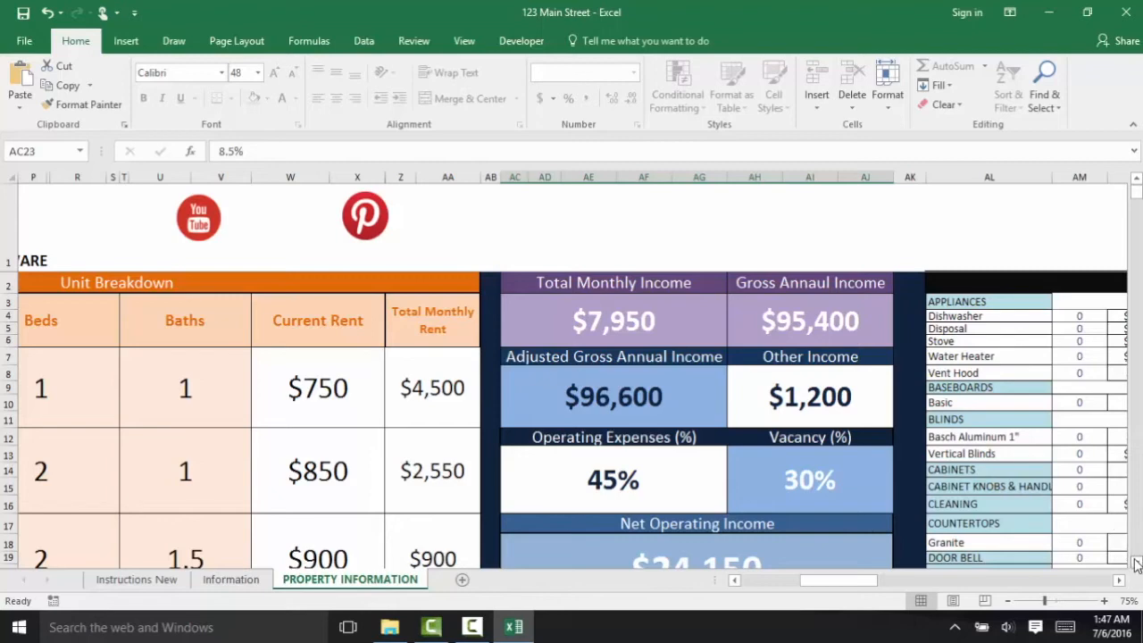
# - Scroll down to the Cap Rate and Current Market Value panels showing 8.50% and $284,118
pyautogui.scroll(-1, 1136, 564)
pyautogui.scroll(-2, 1135, 563)
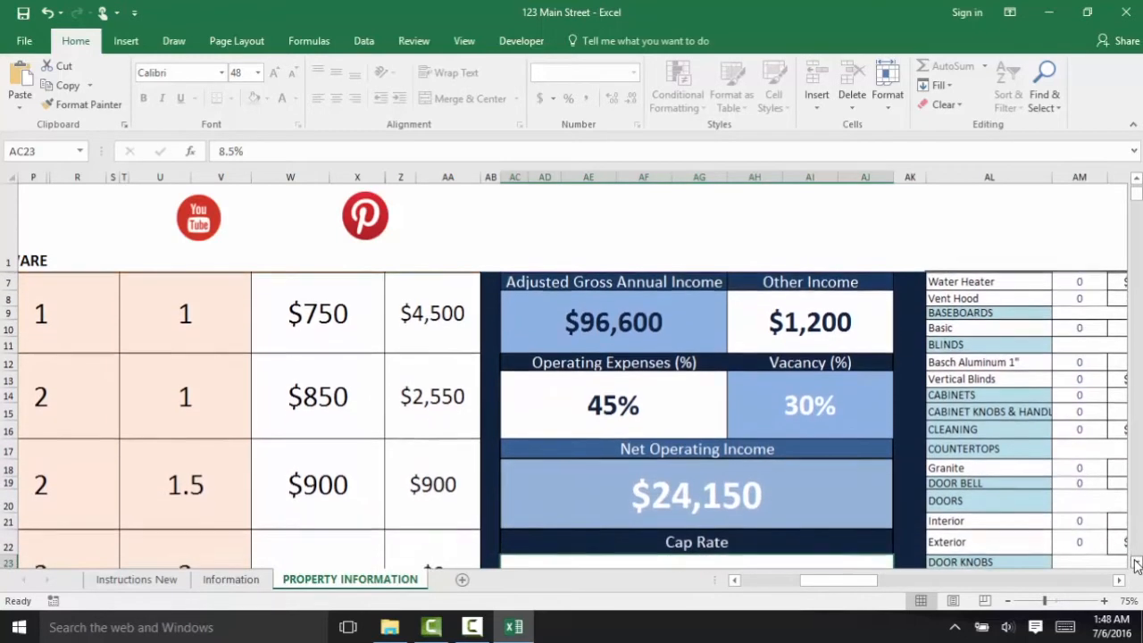
pyautogui.scroll(-3, 1135, 563)
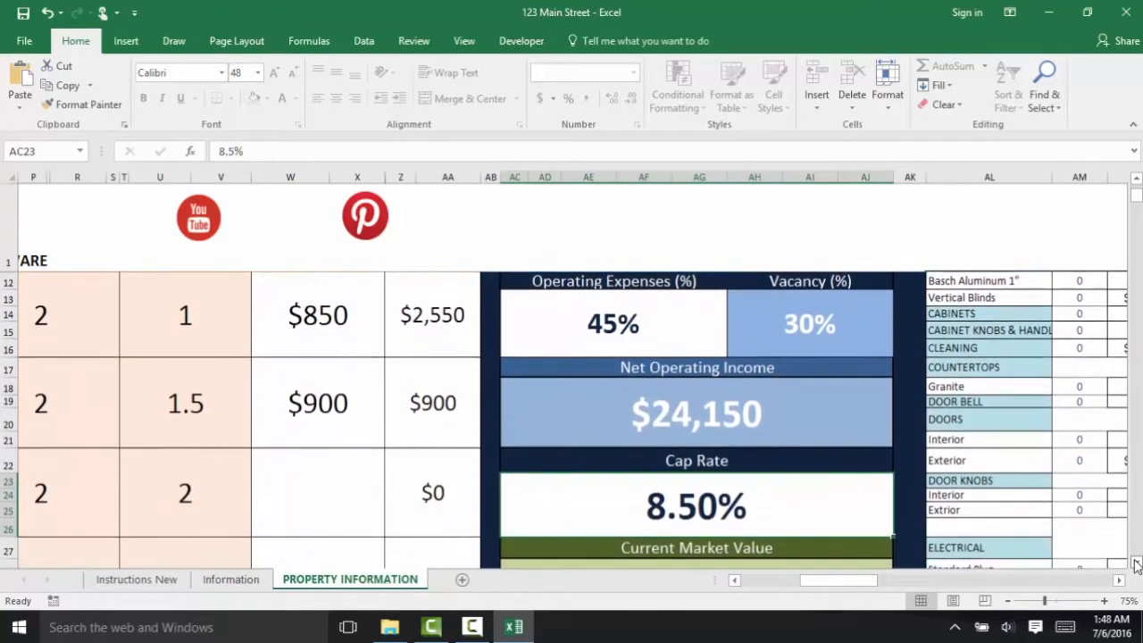
pyautogui.scroll(-2, 1136, 563)
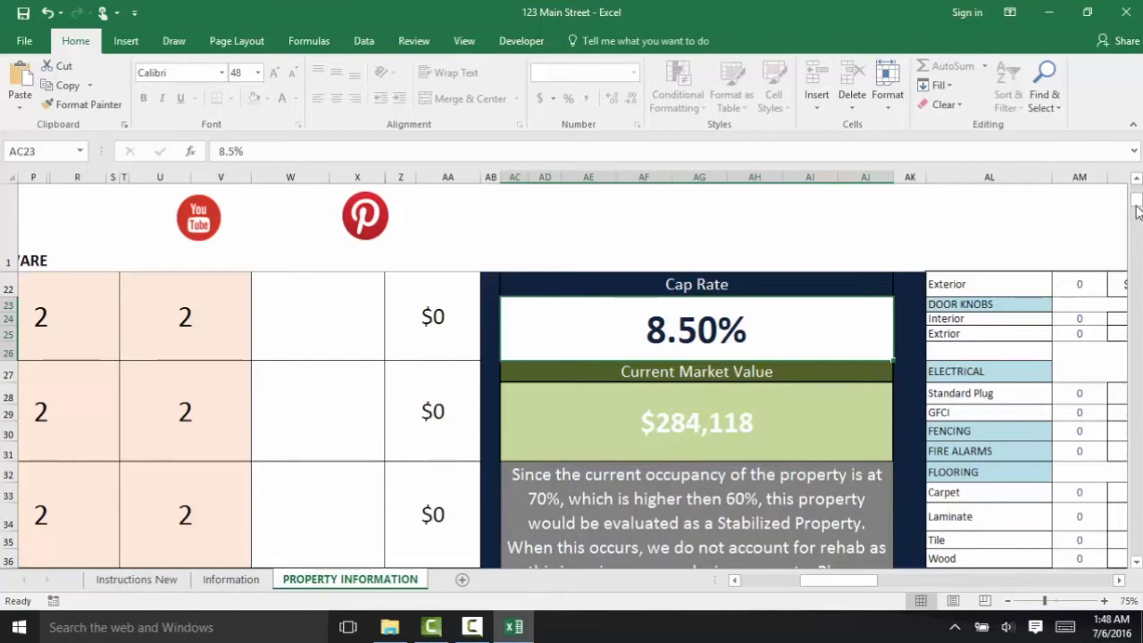
# - Scroll the PROPERTY INFORMATION sheet down to show the $242,836 Maximum Allowable Offer and the Offer Price and Earnest Money fields
pyautogui.moveTo(1136, 201); pyautogui.dragTo(1137, 201)
pyautogui.click(1137, 563)
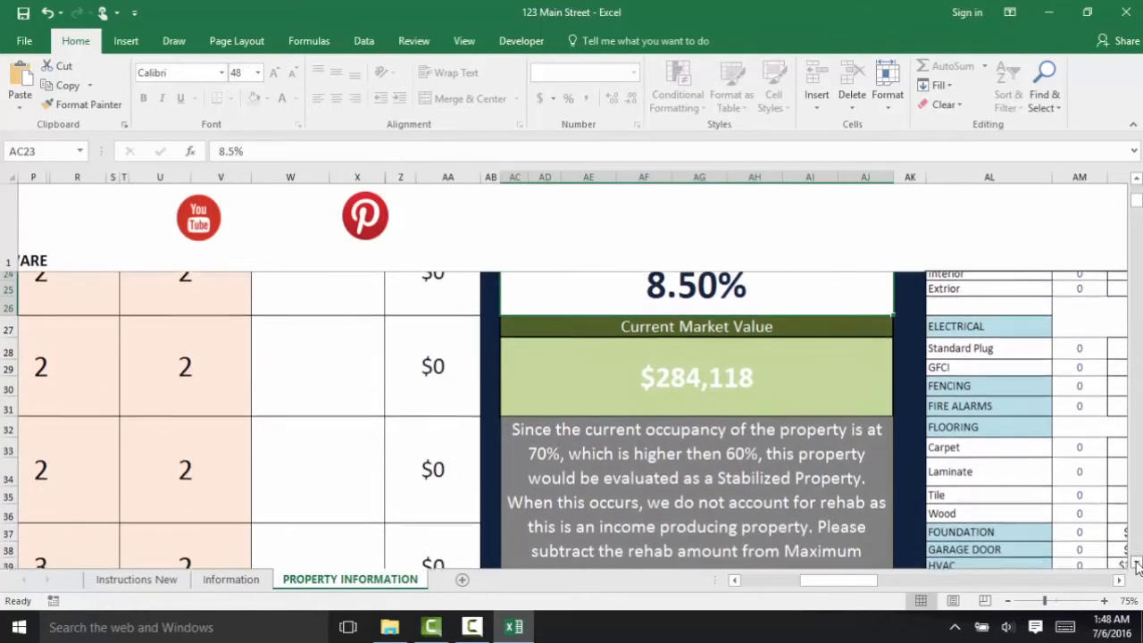
pyautogui.click(1137, 563)
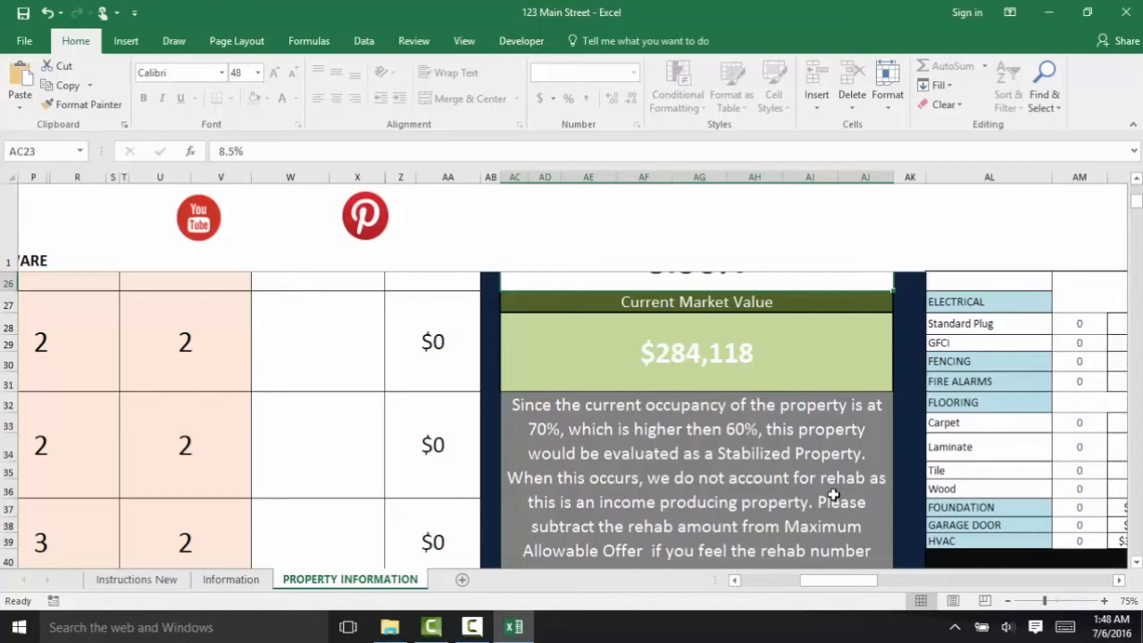
pyautogui.click(1137, 561)
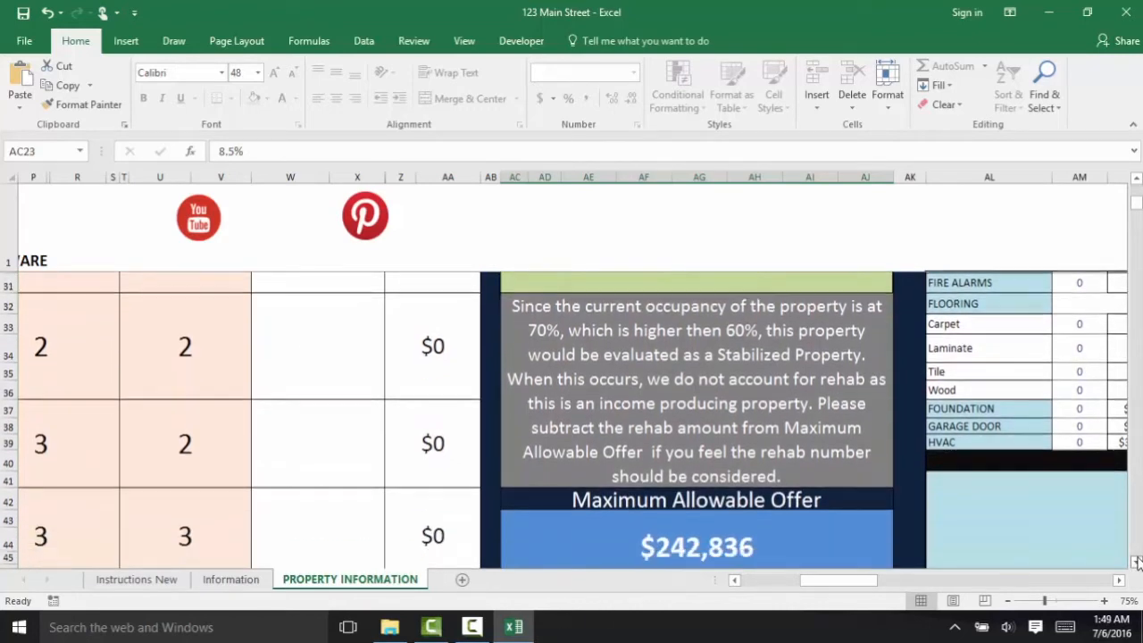
pyautogui.click(1137, 561)
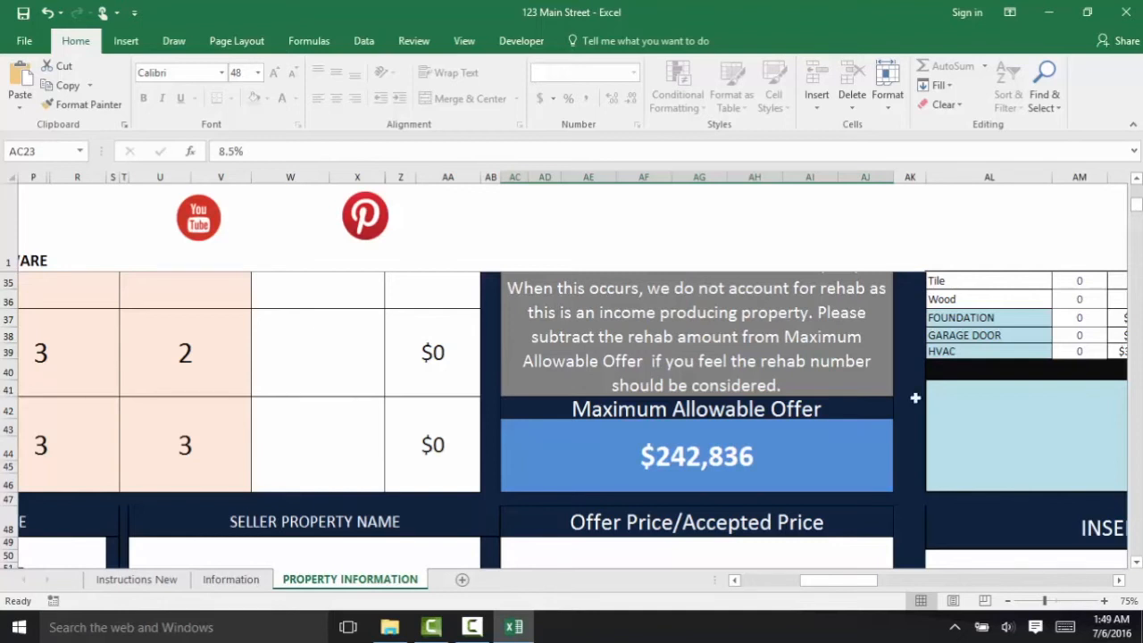
pyautogui.click(1136, 563)
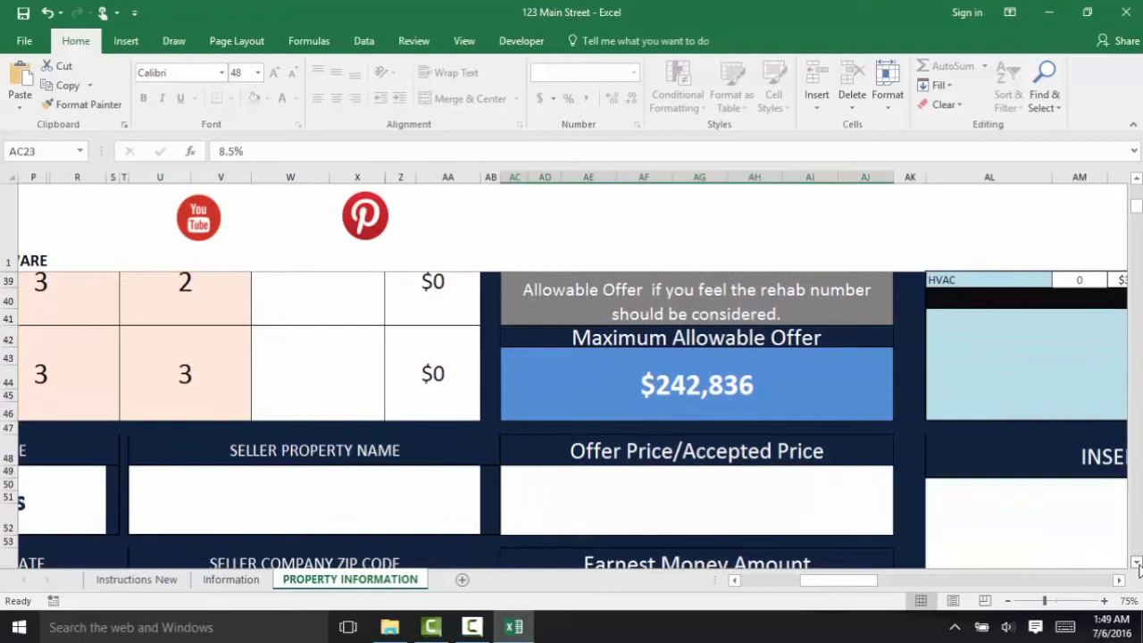
pyautogui.click(1136, 562)
pyautogui.click(1136, 563)
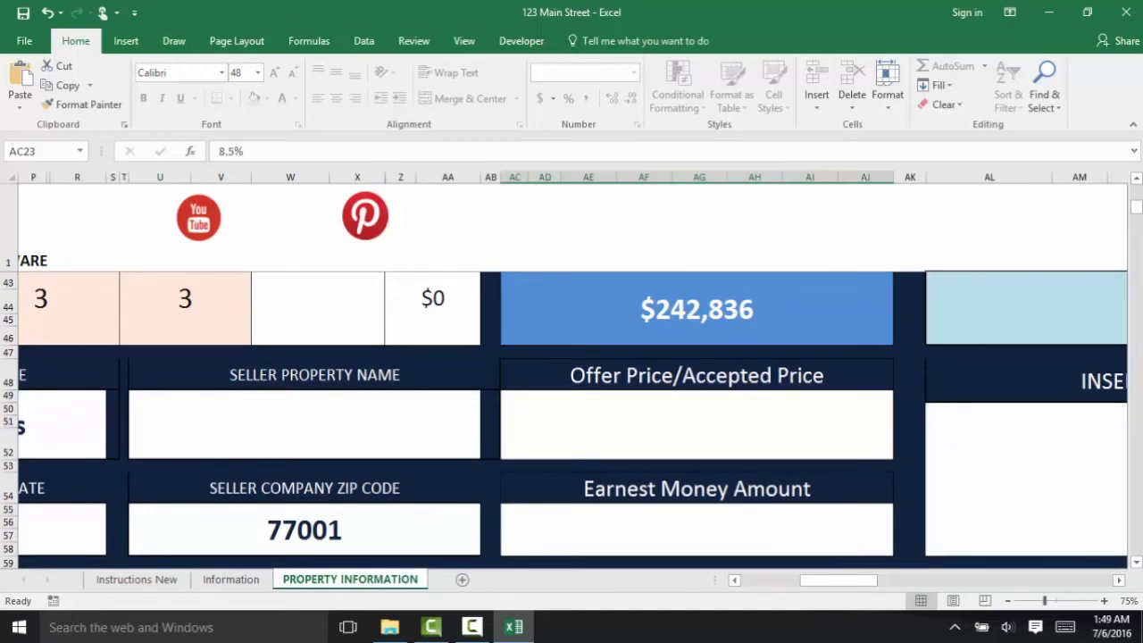
pyautogui.moveTo(1137, 207); pyautogui.dragTo(1137, 183)
pyautogui.moveTo(813, 581); pyautogui.dragTo(868, 586)
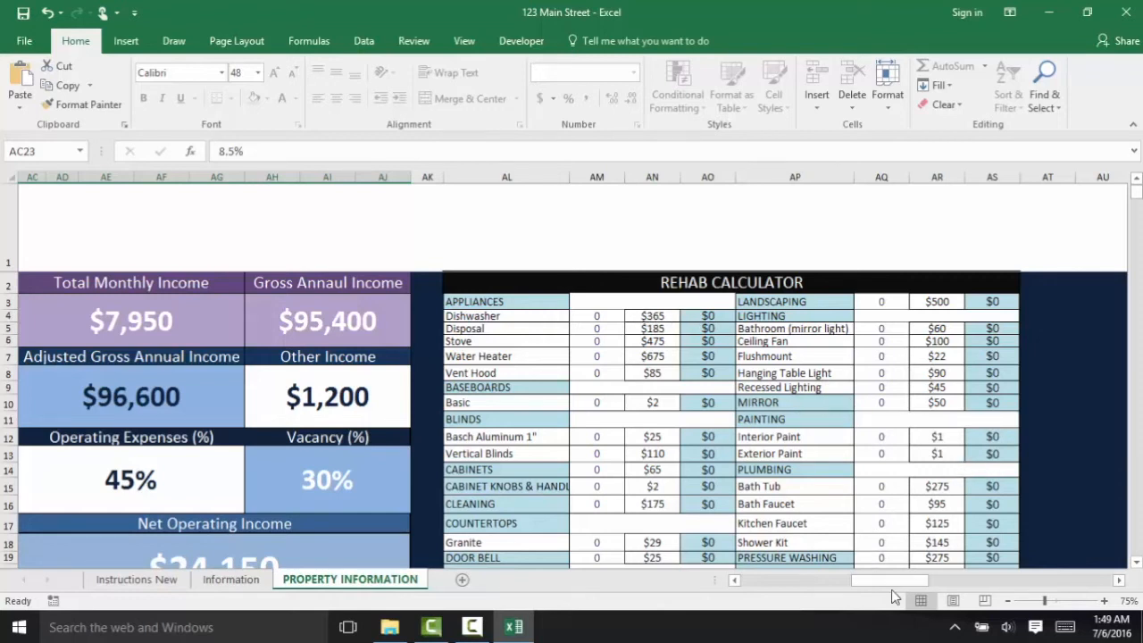
pyautogui.moveTo(889, 581); pyautogui.dragTo(837, 585)
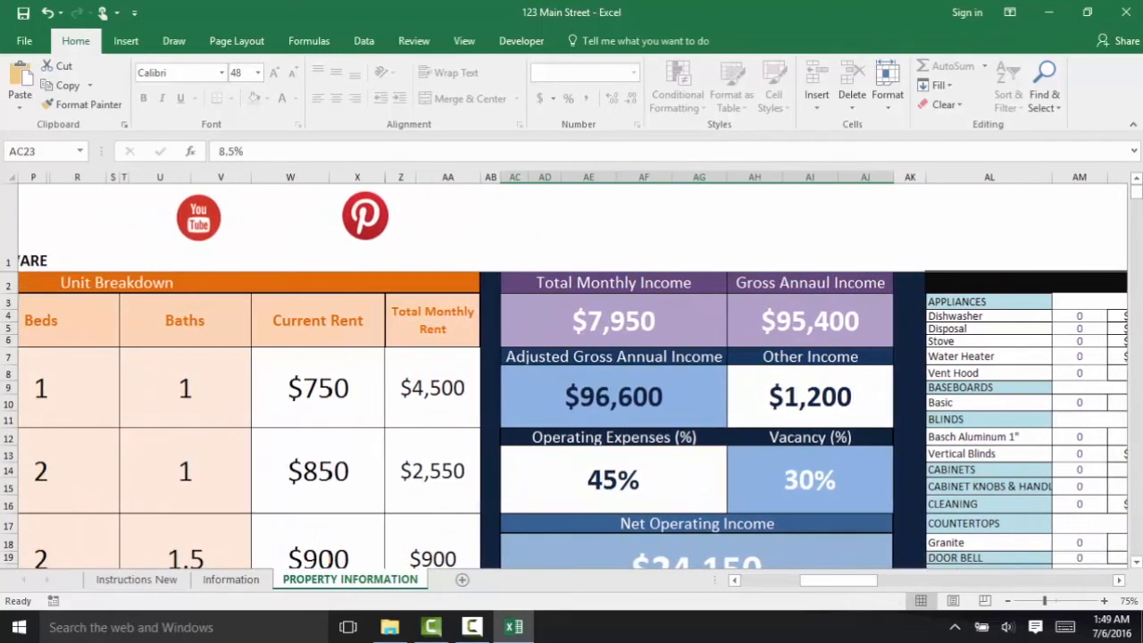
pyautogui.moveTo(1136, 196); pyautogui.dragTo(1137, 217)
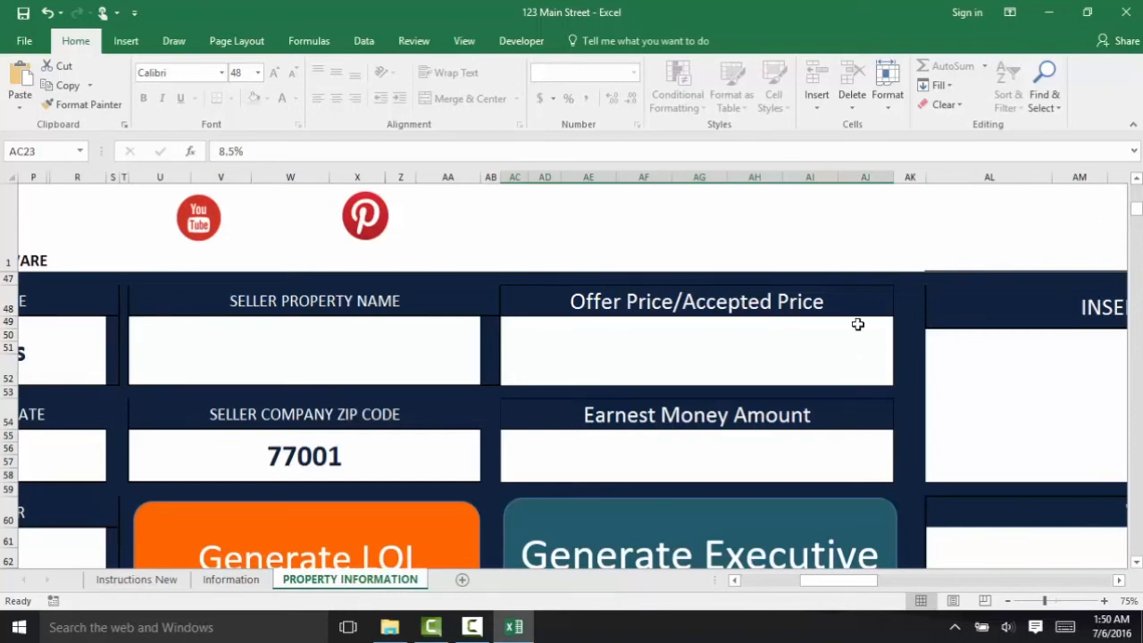
# - Enter $175,000 as the Offer Price/Accepted Price and 5000 as the Earnest Money Amount
pyautogui.click(792, 349)
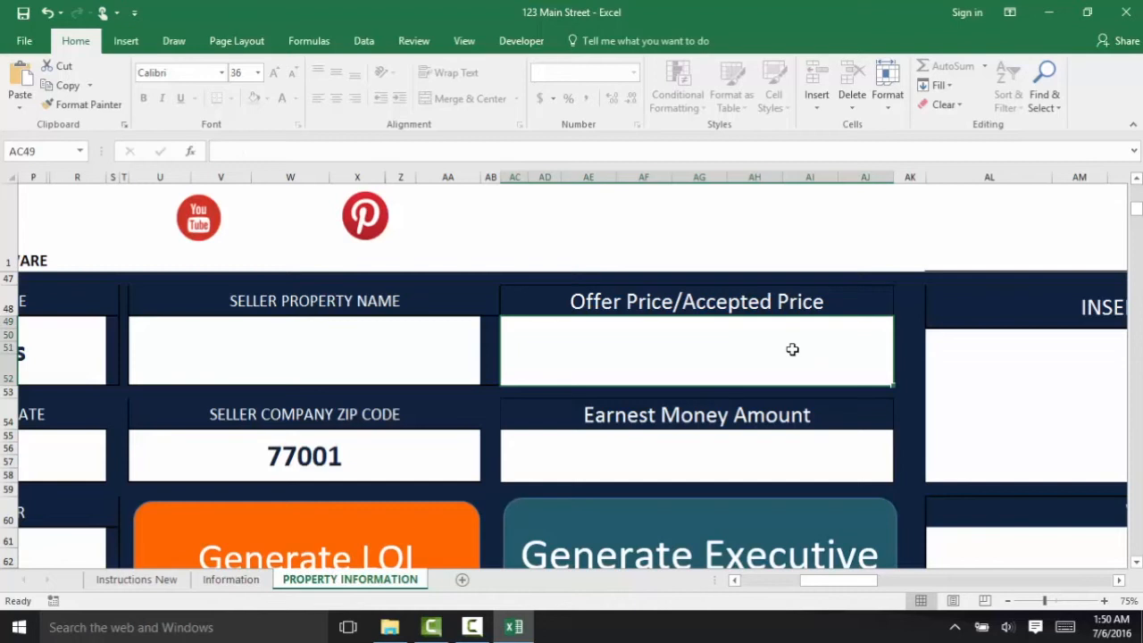
pyautogui.write('175')
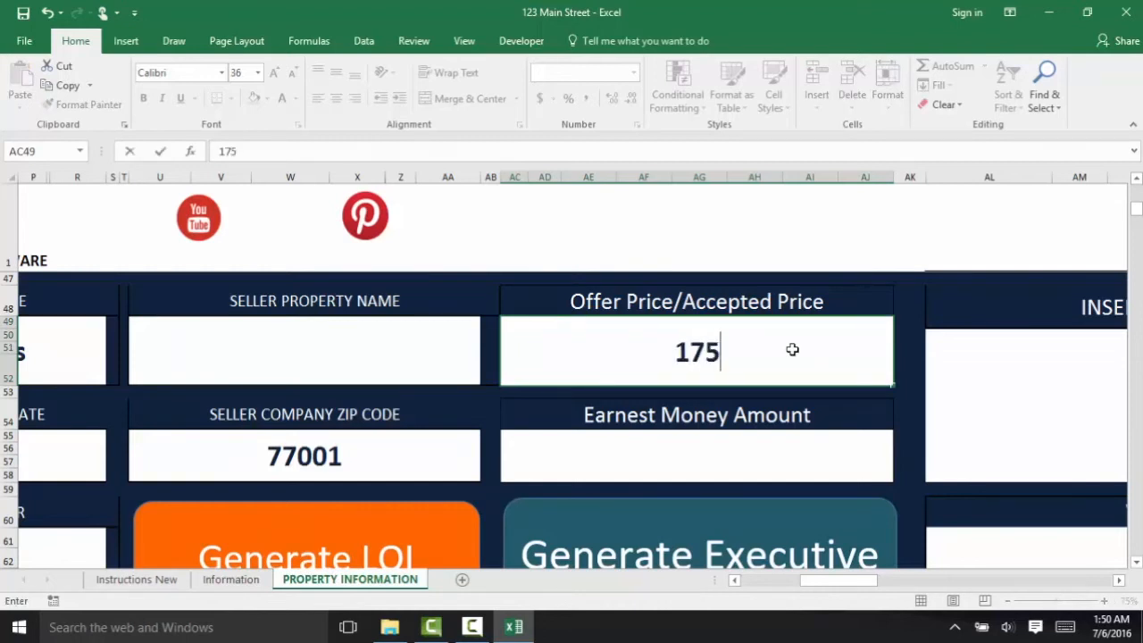
pyautogui.write(',00000')
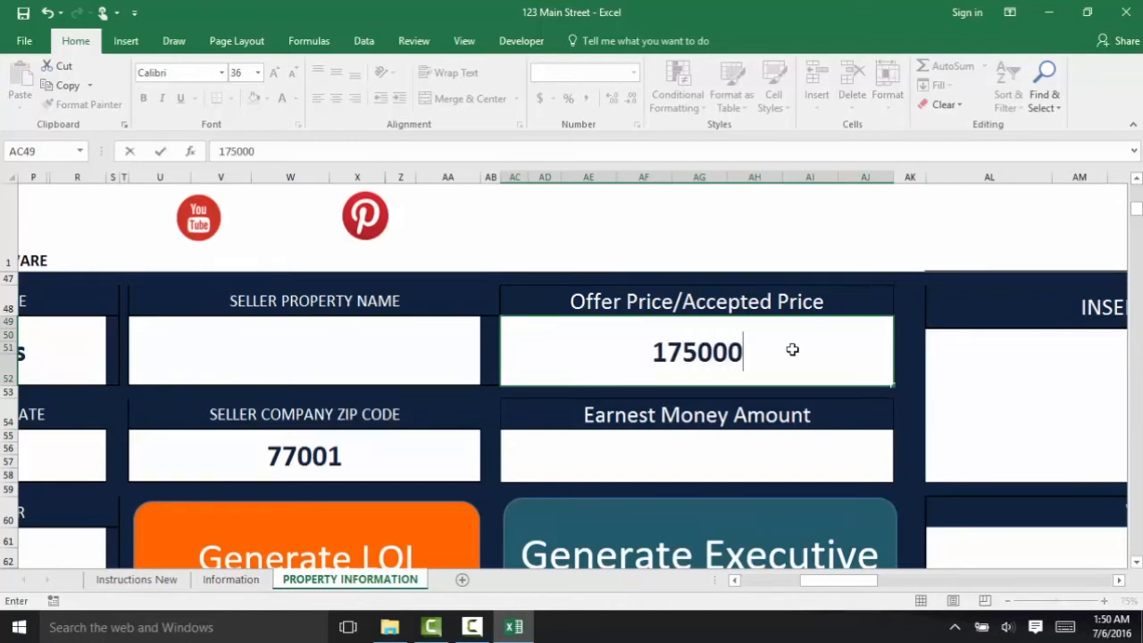
pyautogui.press('Return')
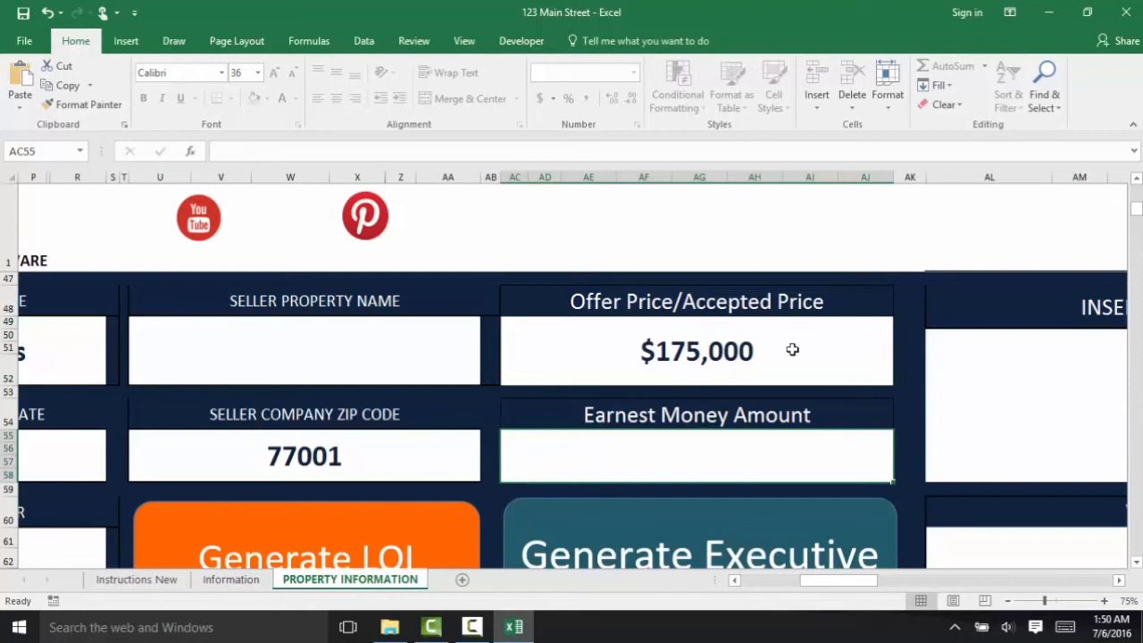
pyautogui.write('5000')
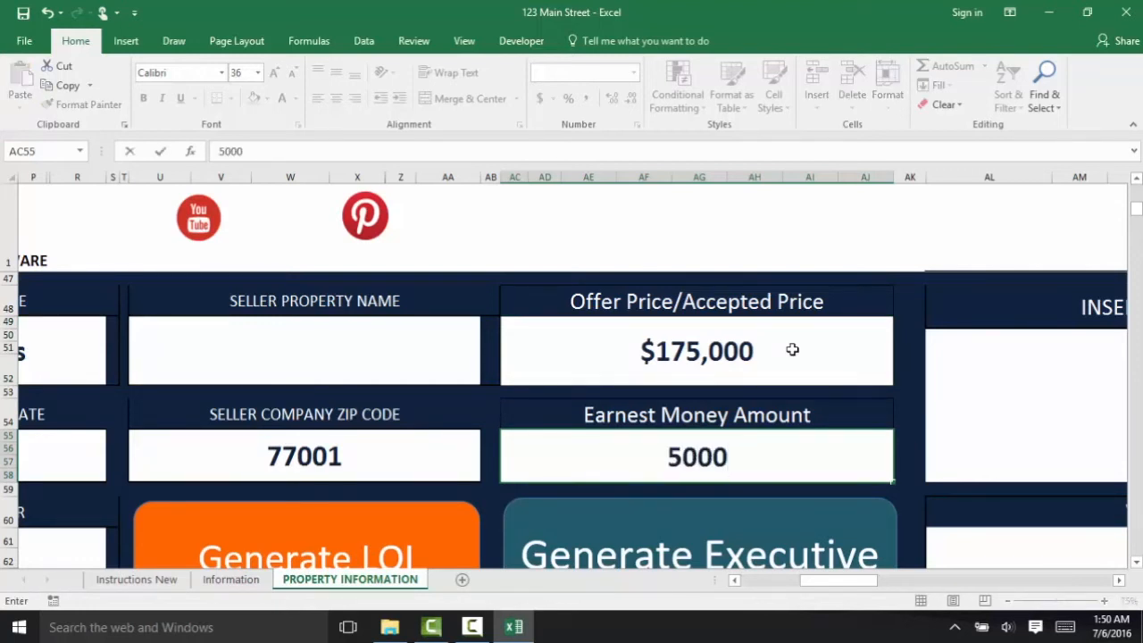
pyautogui.click(792, 349)
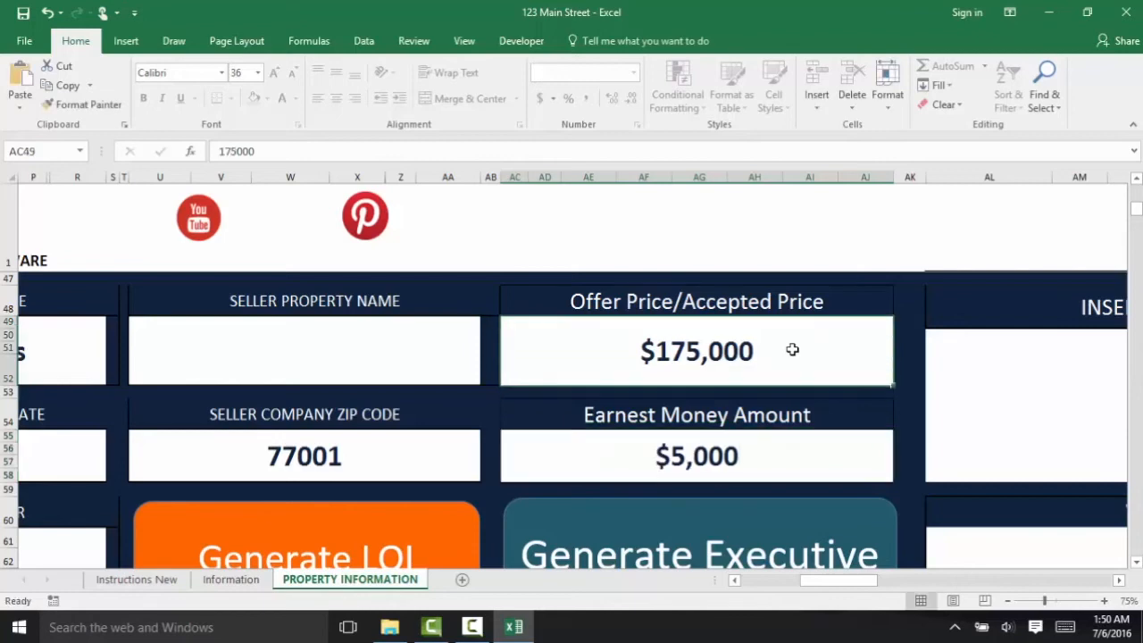
# - Generate the Letter of Intent and save its PDF as '123 Main Street Loi'
pyautogui.click(299, 552)
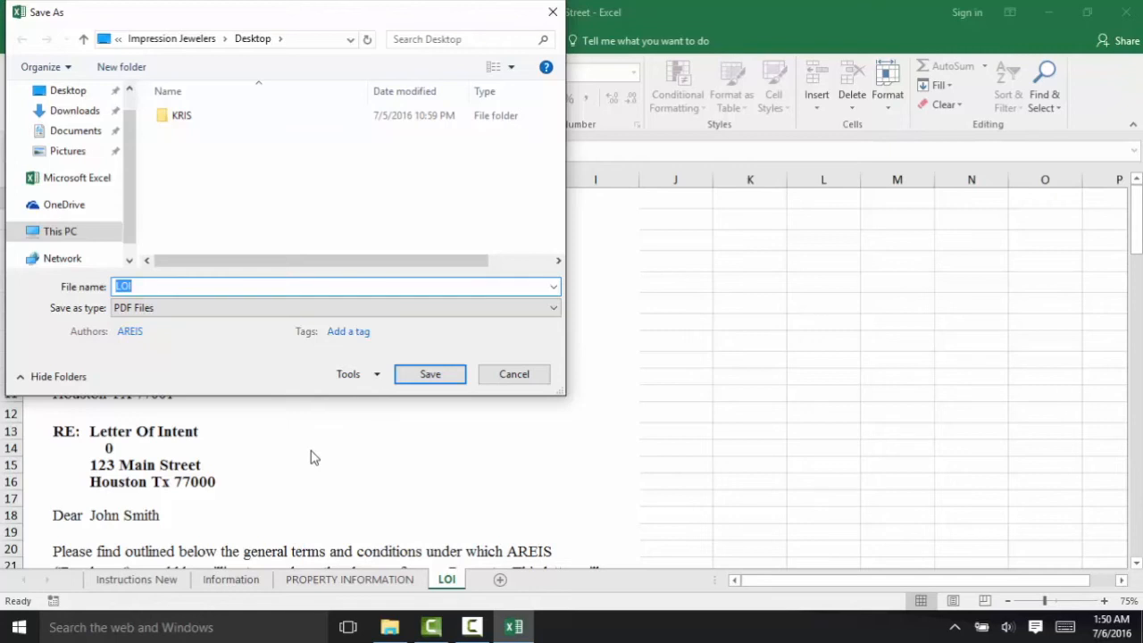
pyautogui.press('BackSpace')
pyautogui.write('123 Ma')
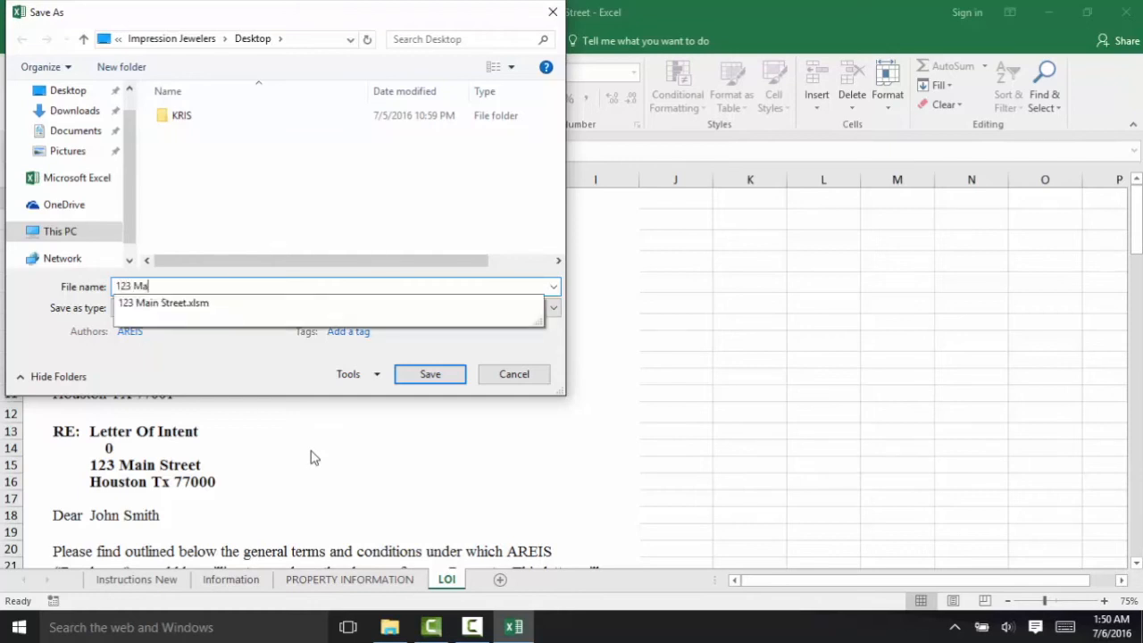
pyautogui.write('in Street Loi')
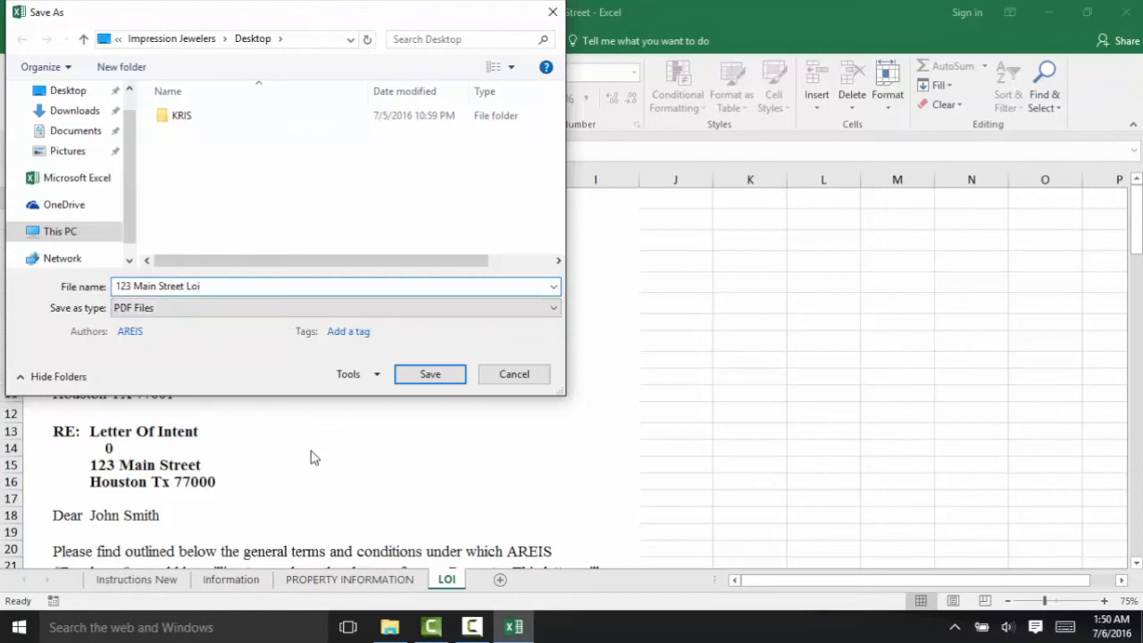
pyautogui.press('Return')
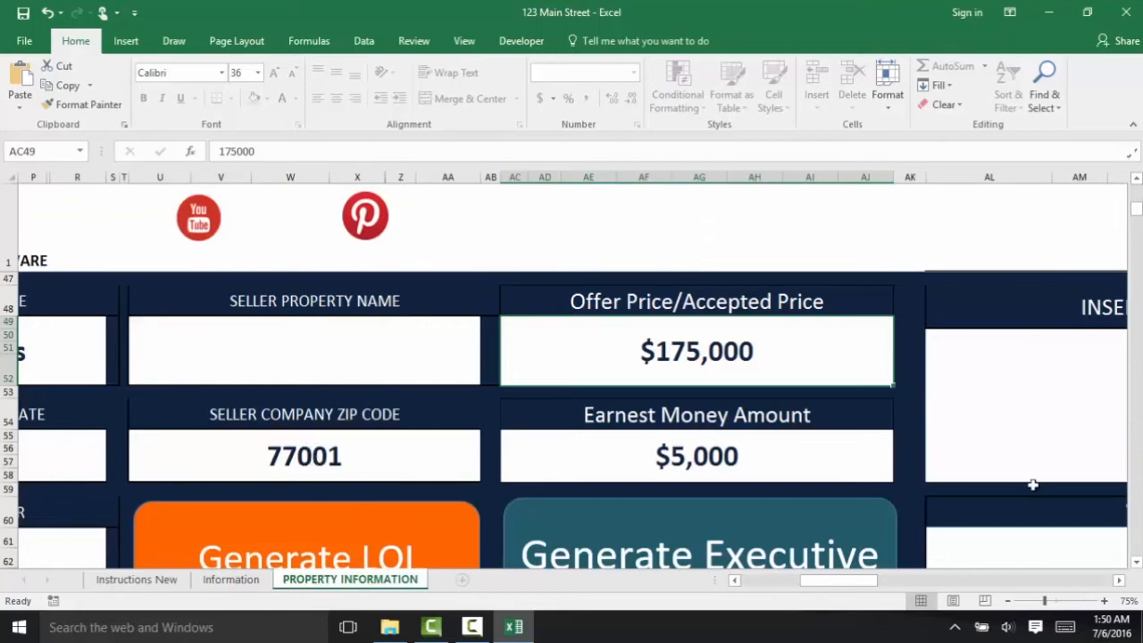
# - Fill the opportunity box with 'Great 10 Unit Property Available' and set the Wholesale Price to $200,000
pyautogui.moveTo(819, 580); pyautogui.dragTo(825, 580)
pyautogui.moveTo(837, 585); pyautogui.dragTo(871, 580)
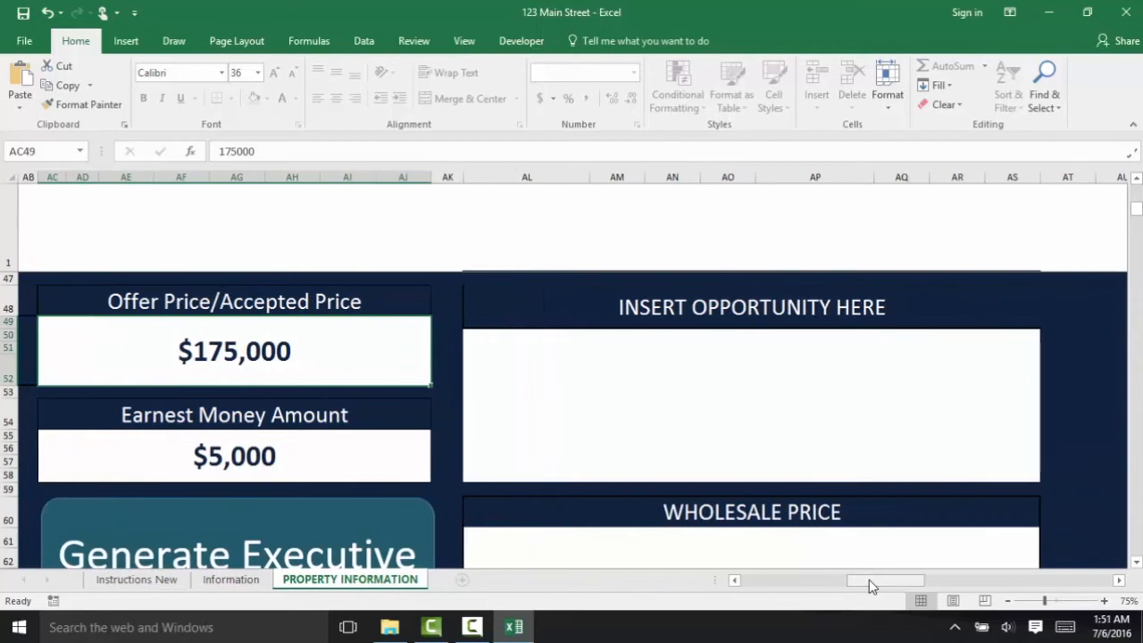
pyautogui.click(820, 419)
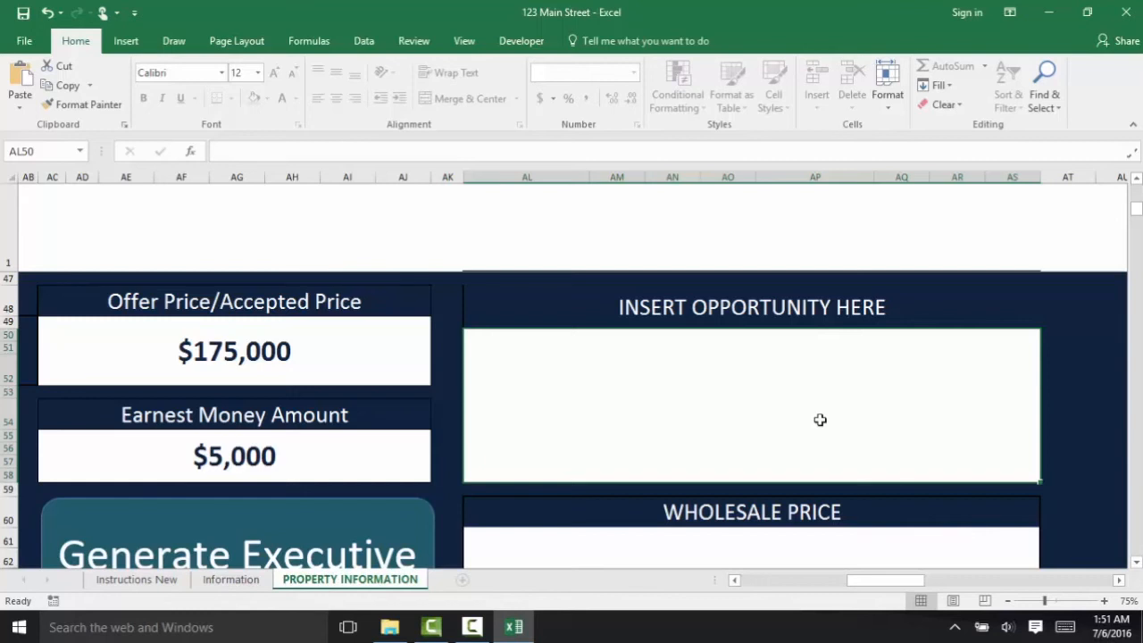
pyautogui.write('Great ')
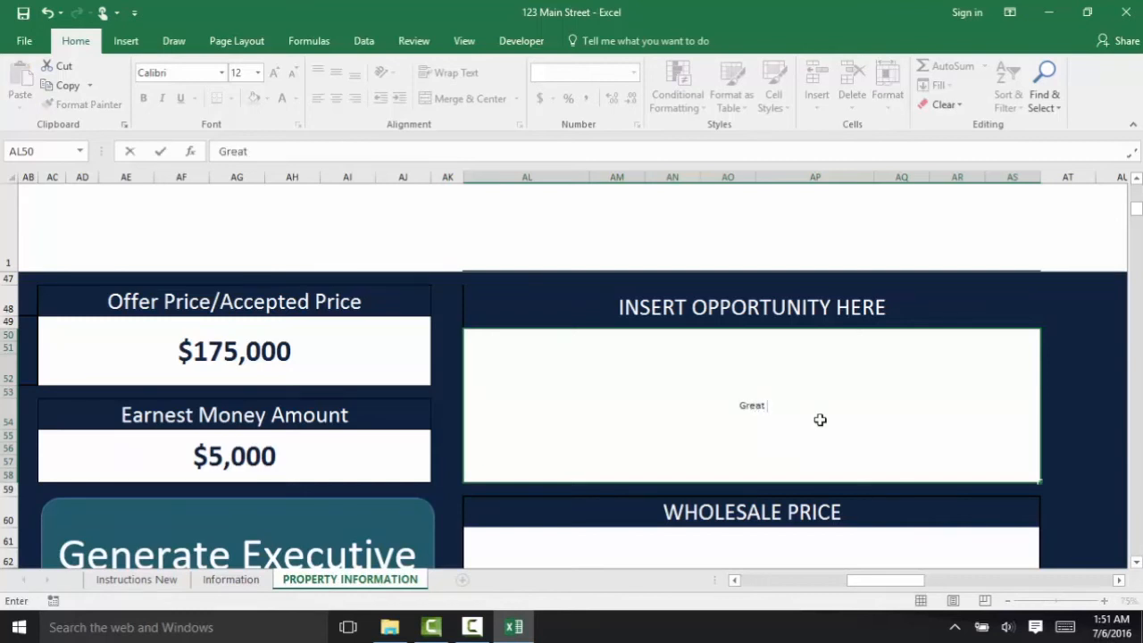
pyautogui.write('P')
pyautogui.press('BackSpace')
pyautogui.write('10 Unit Pro')
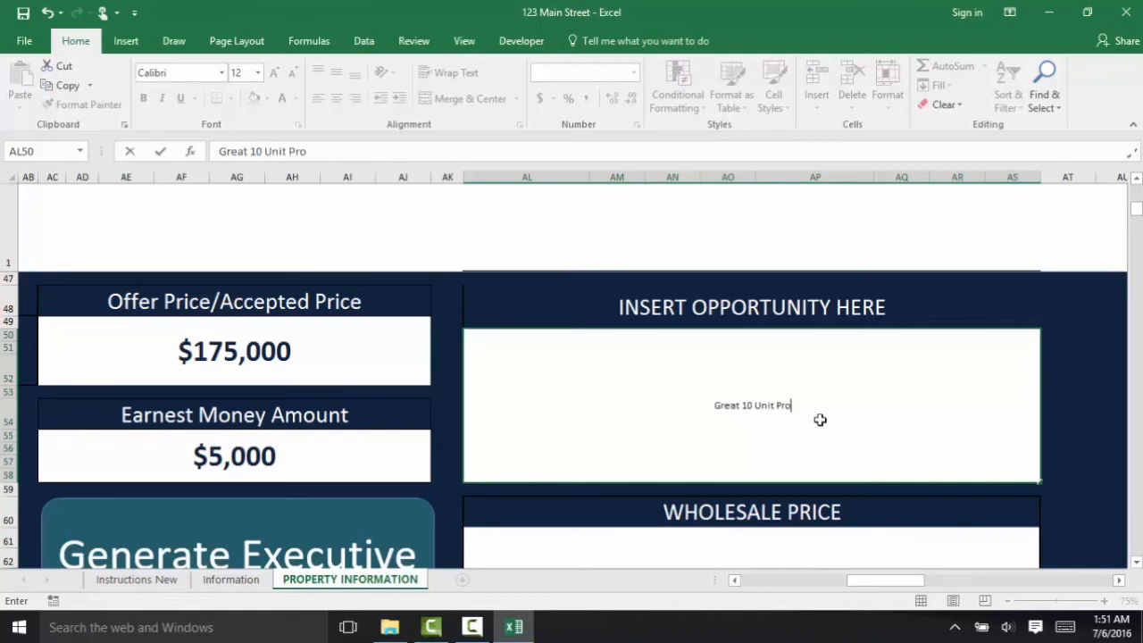
pyautogui.write('perty Available')
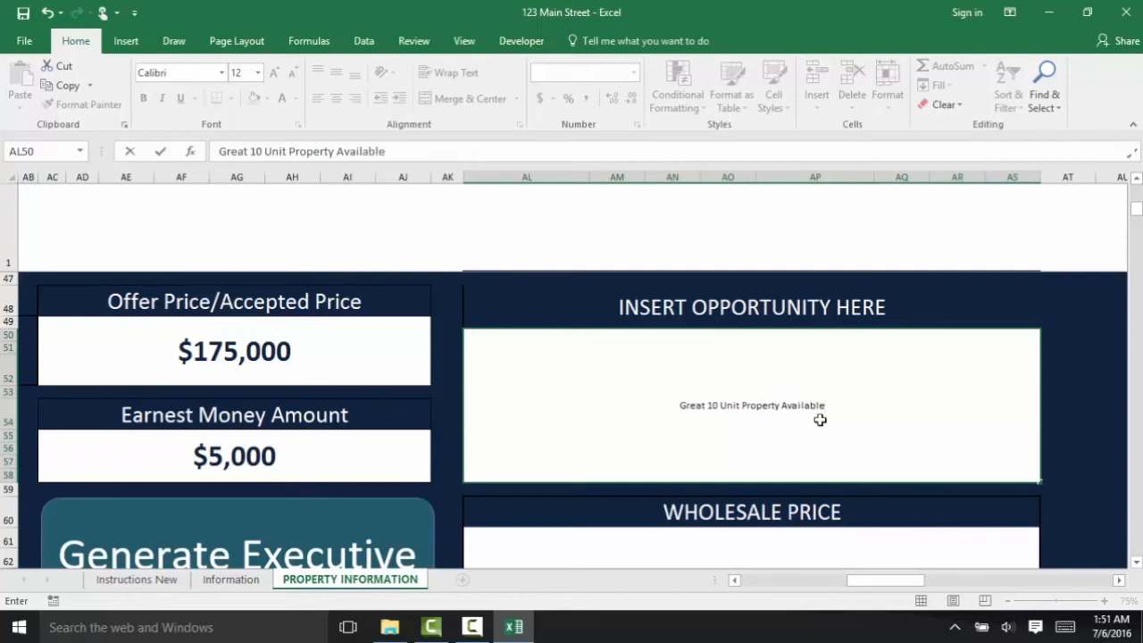
pyautogui.press('Return')
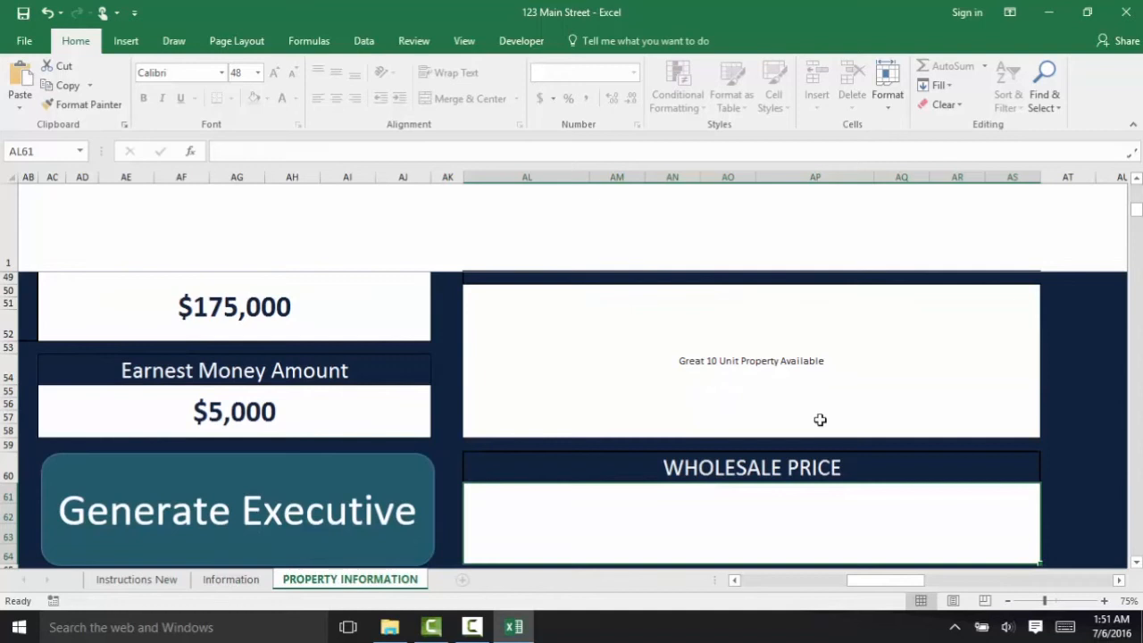
pyautogui.write('200000')
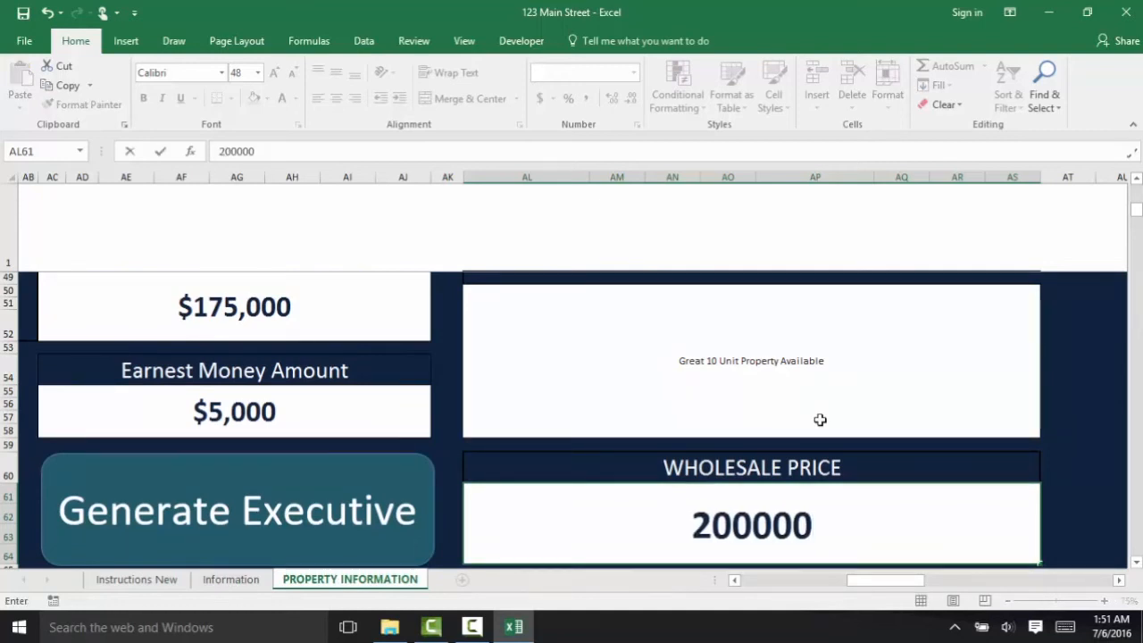
pyautogui.click(741, 374)
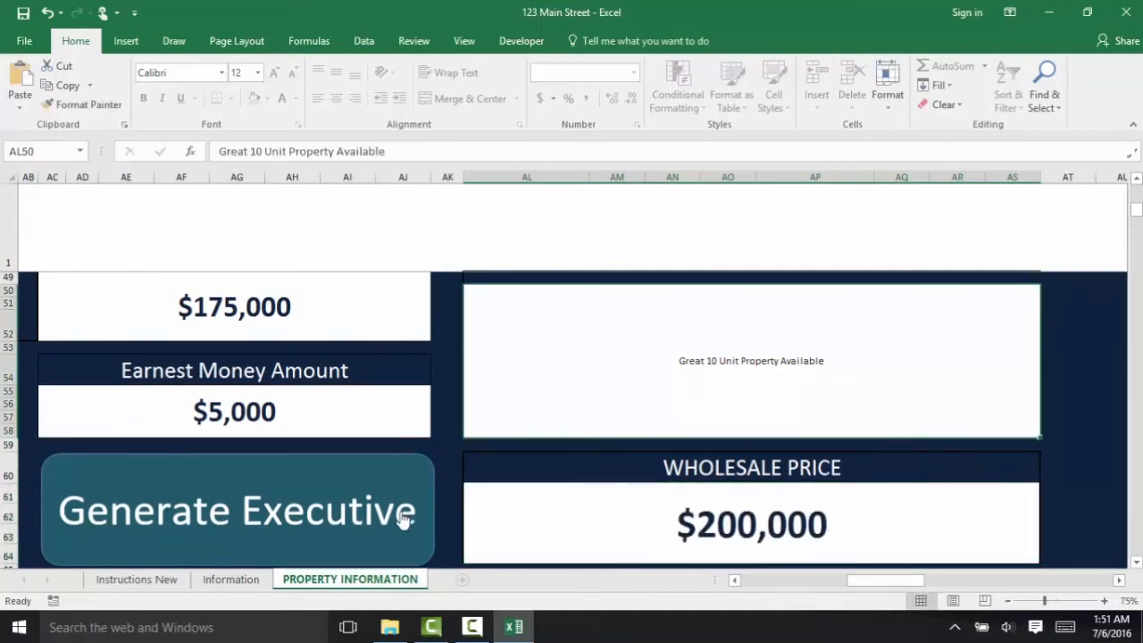
# - Generate the Wholesale Executive Summary and save its PDF as '123 Main Street Summary'
pyautogui.click(295, 529)
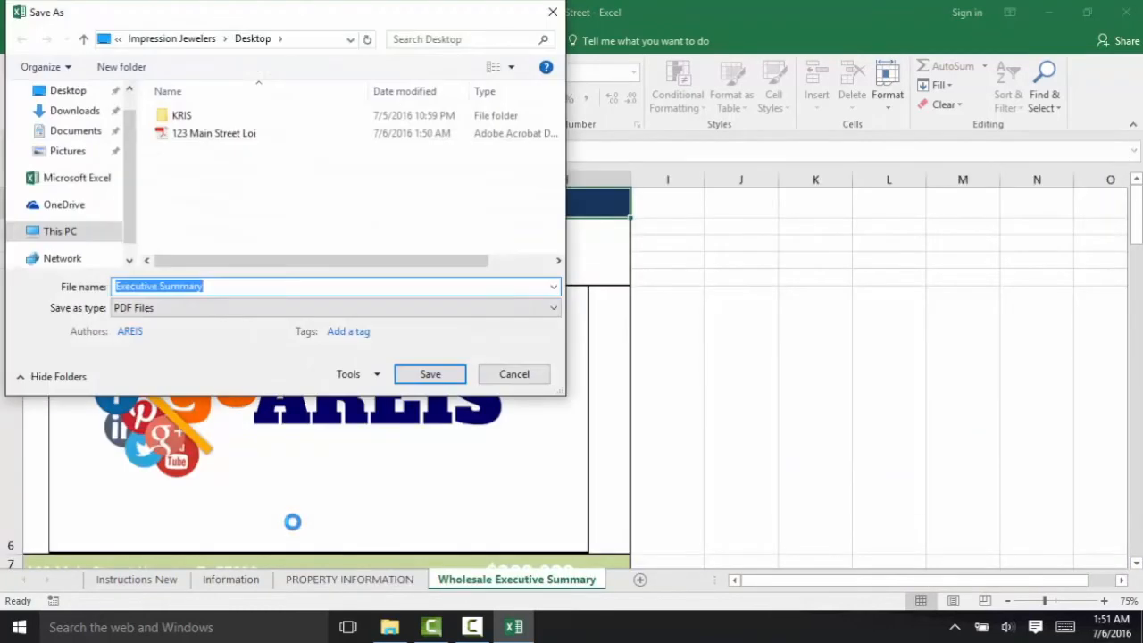
pyautogui.write('123')
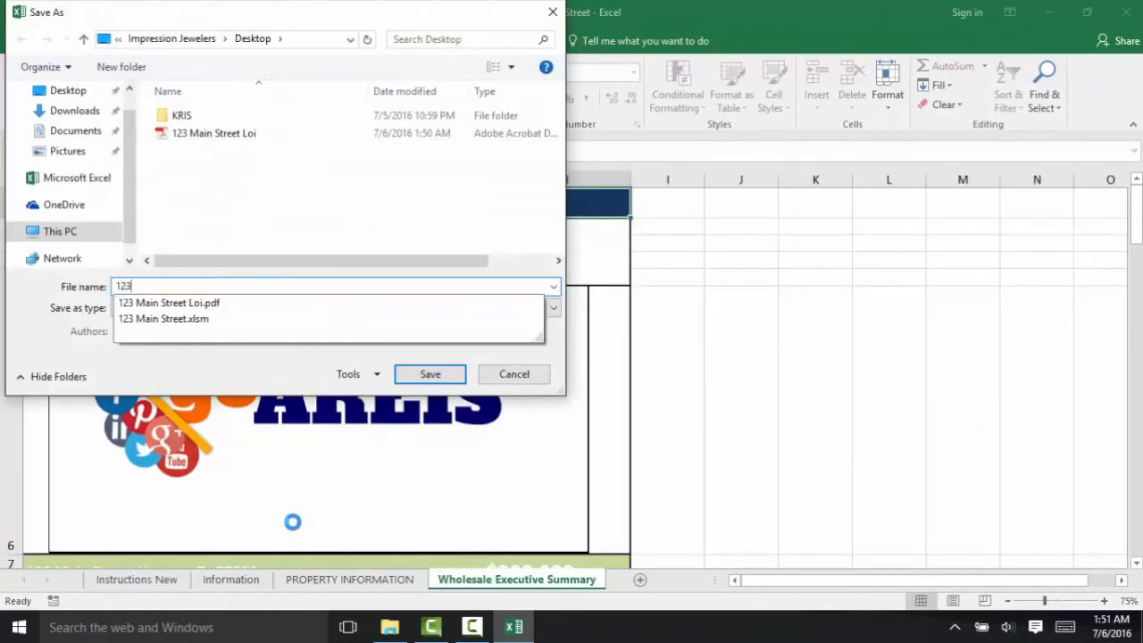
pyautogui.write(' Main Strr')
pyautogui.press('BackSpace')
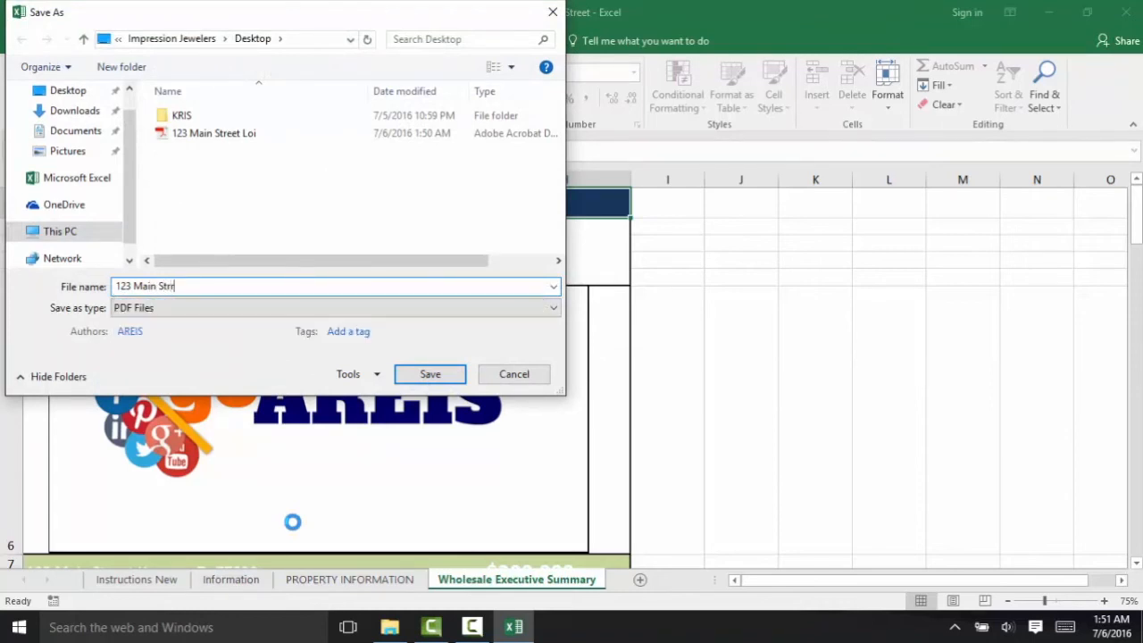
pyautogui.write('eet ')
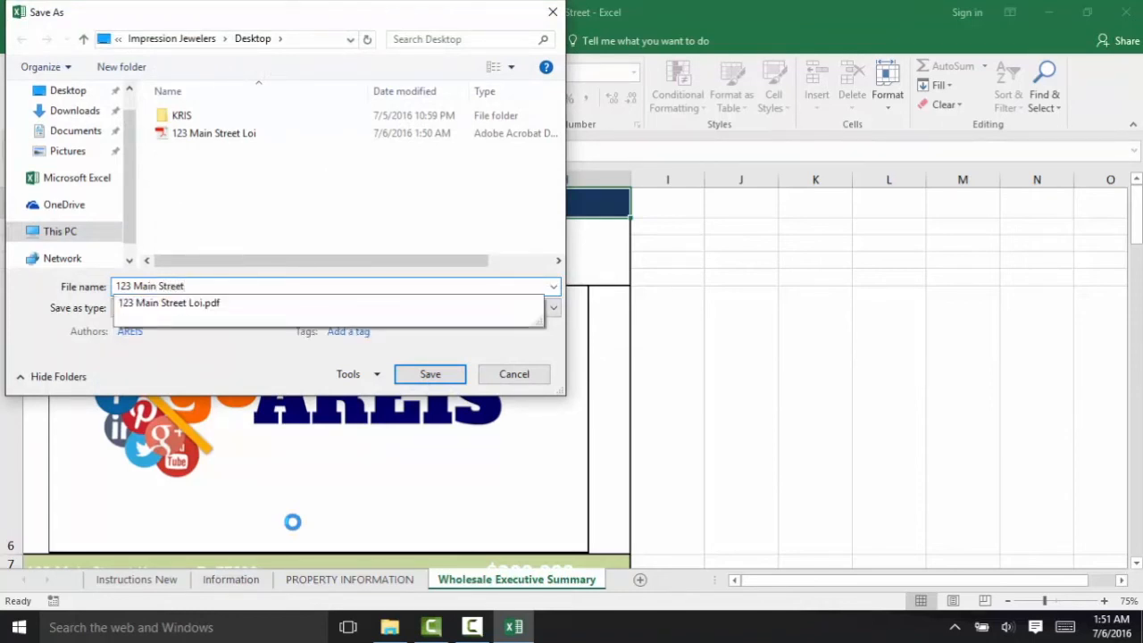
pyautogui.write('Summary')
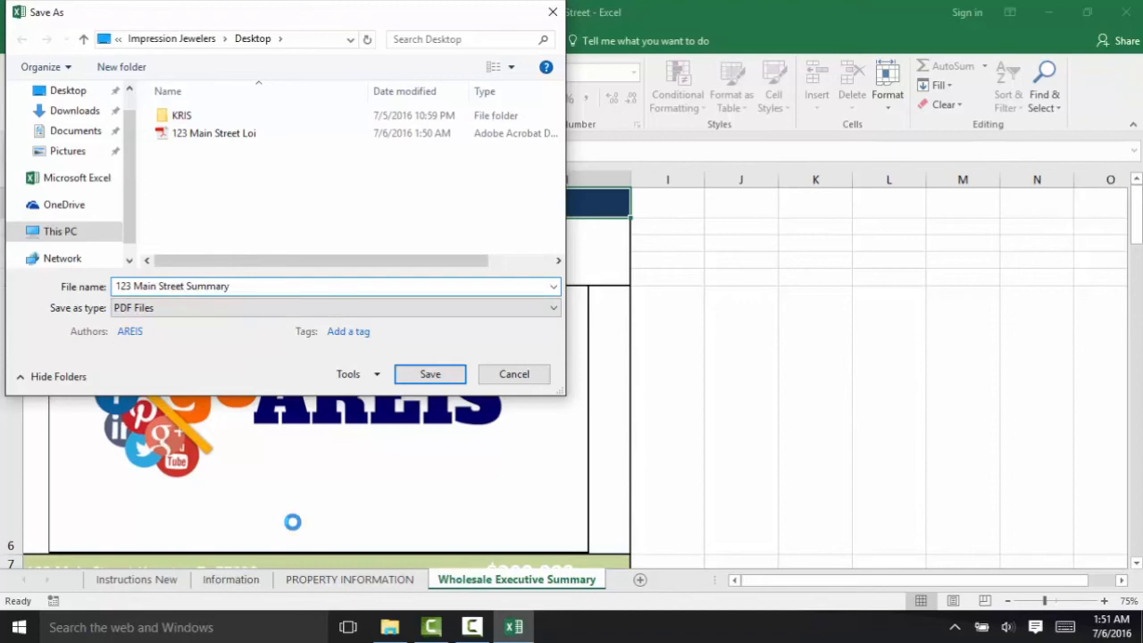
pyautogui.press('Return')
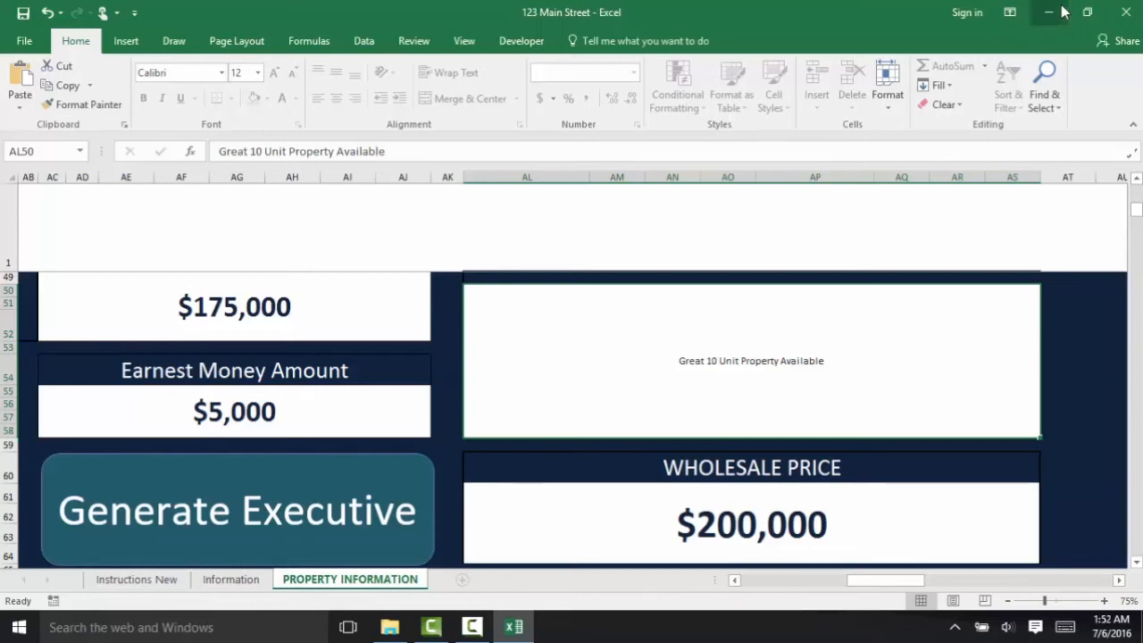
# - Minimize Excel, open '123 Main Street Loi' in Acrobat from the desktop, scroll through it, then close it
pyautogui.click(1060, 7)
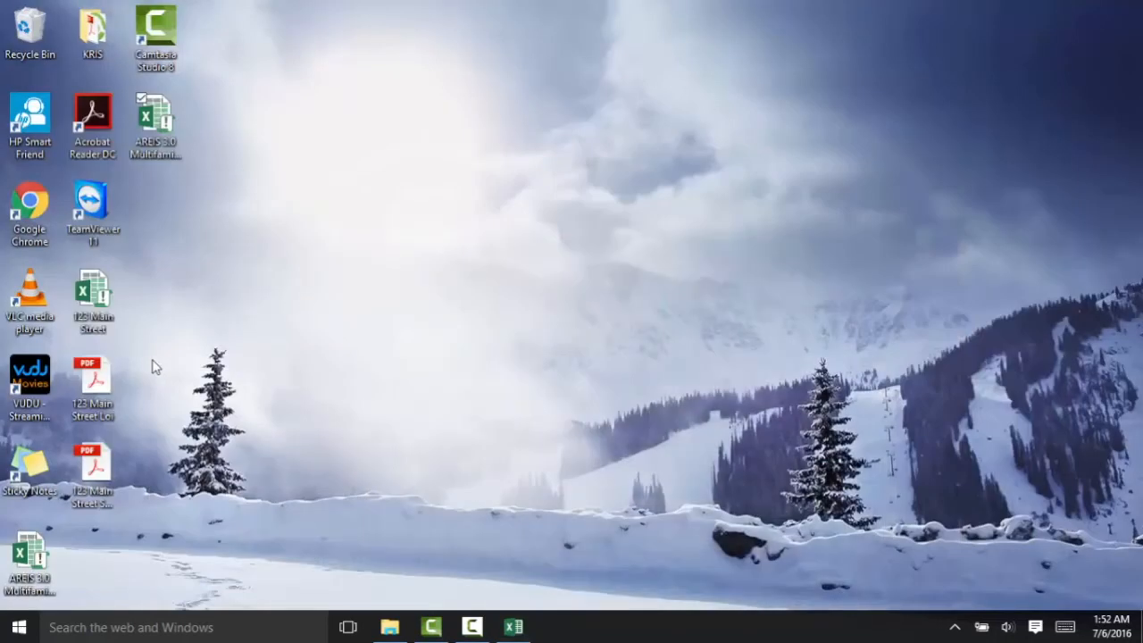
pyautogui.doubleClick(114, 373)
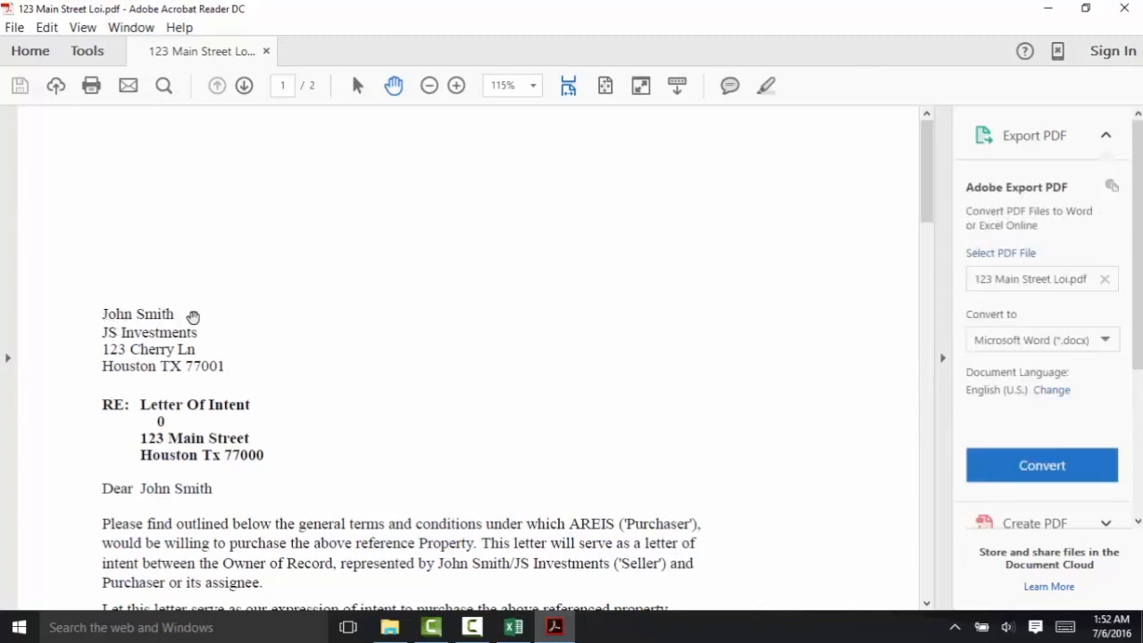
pyautogui.moveTo(926, 158); pyautogui.dragTo(929, 217)
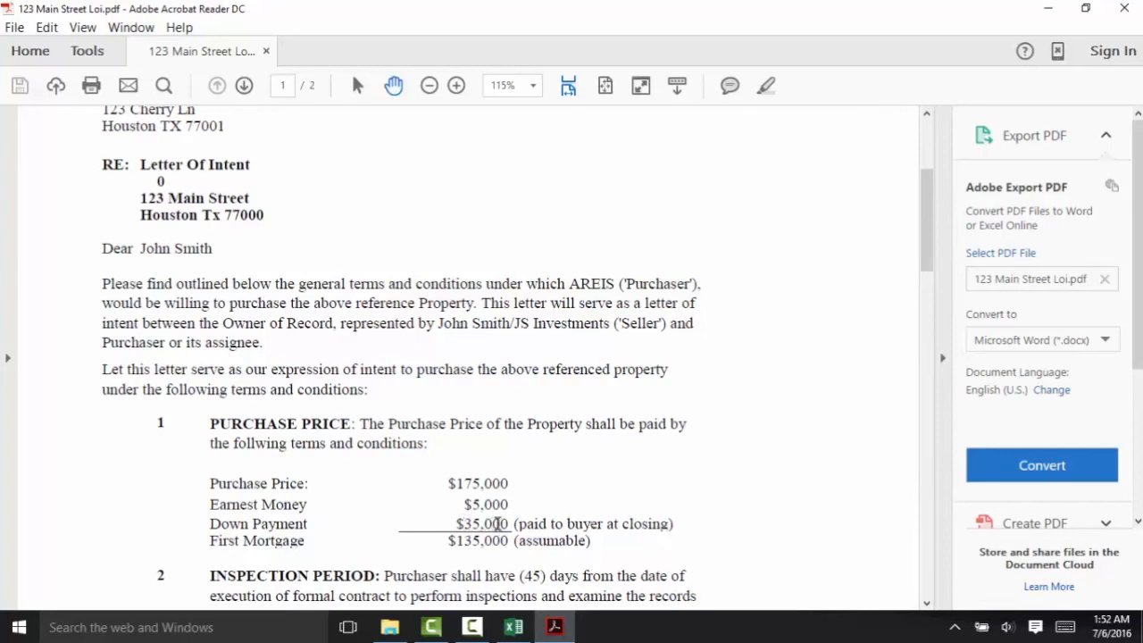
pyautogui.moveTo(922, 231); pyautogui.dragTo(936, 464)
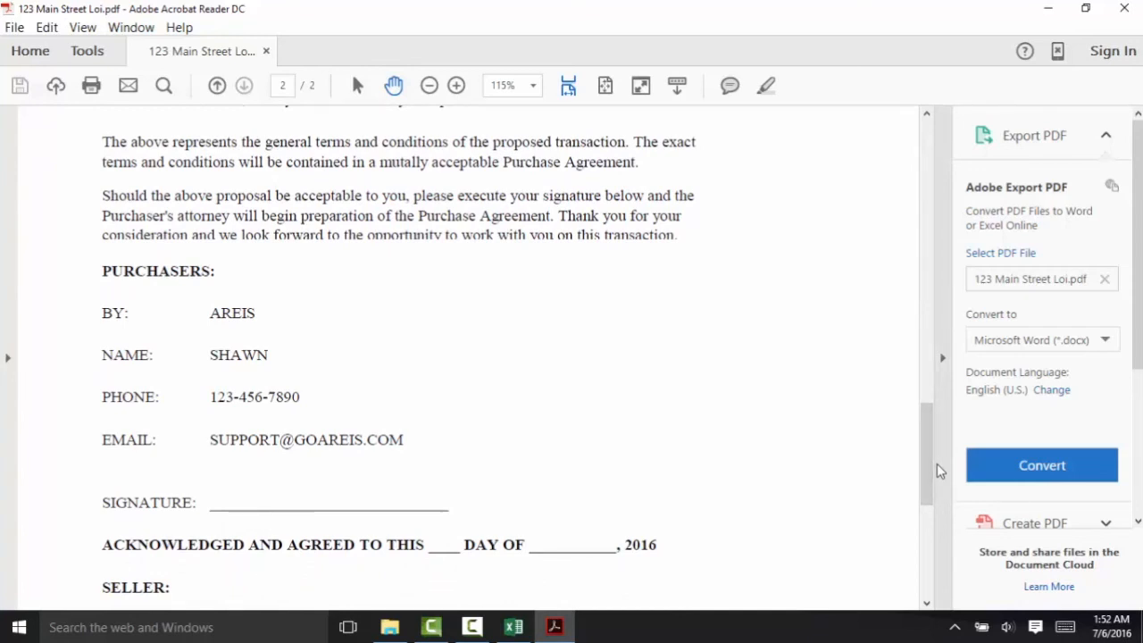
pyautogui.click(1130, 10)
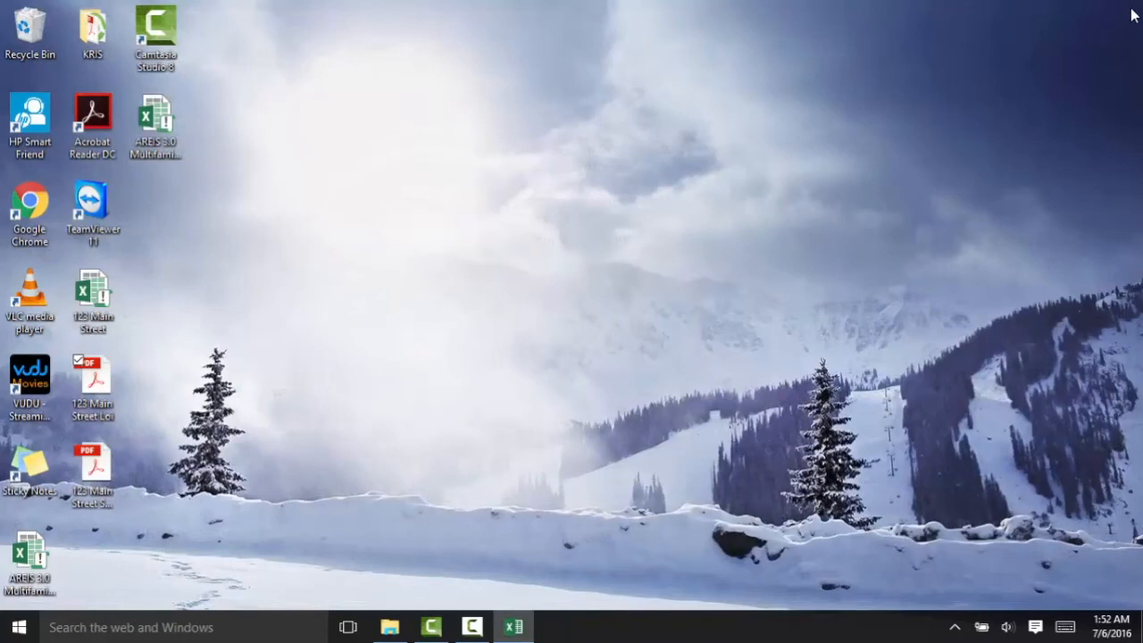
pyautogui.click(94, 472)
pyautogui.doubleClick(94, 472)
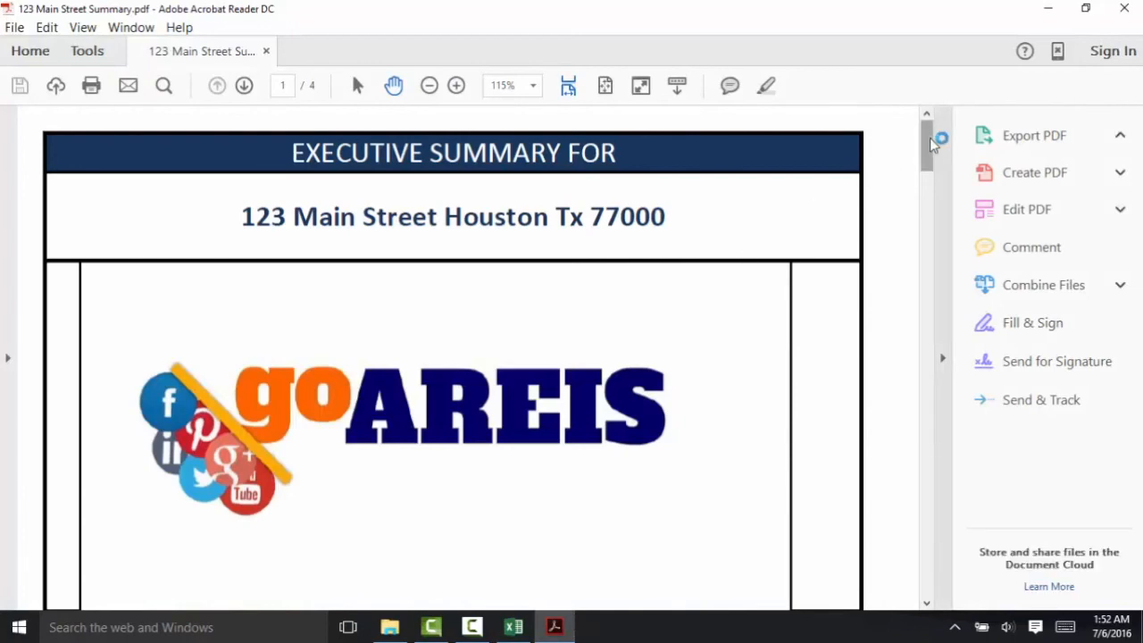
pyautogui.moveTo(929, 137); pyautogui.dragTo(938, 297)
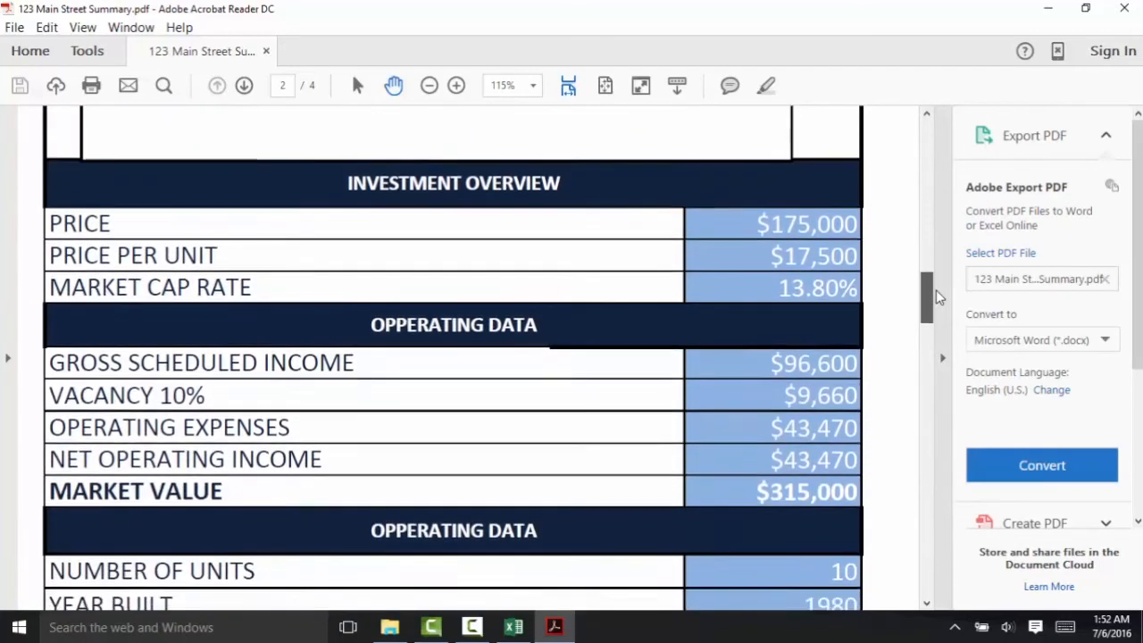
pyautogui.moveTo(936, 299); pyautogui.dragTo(930, 133)
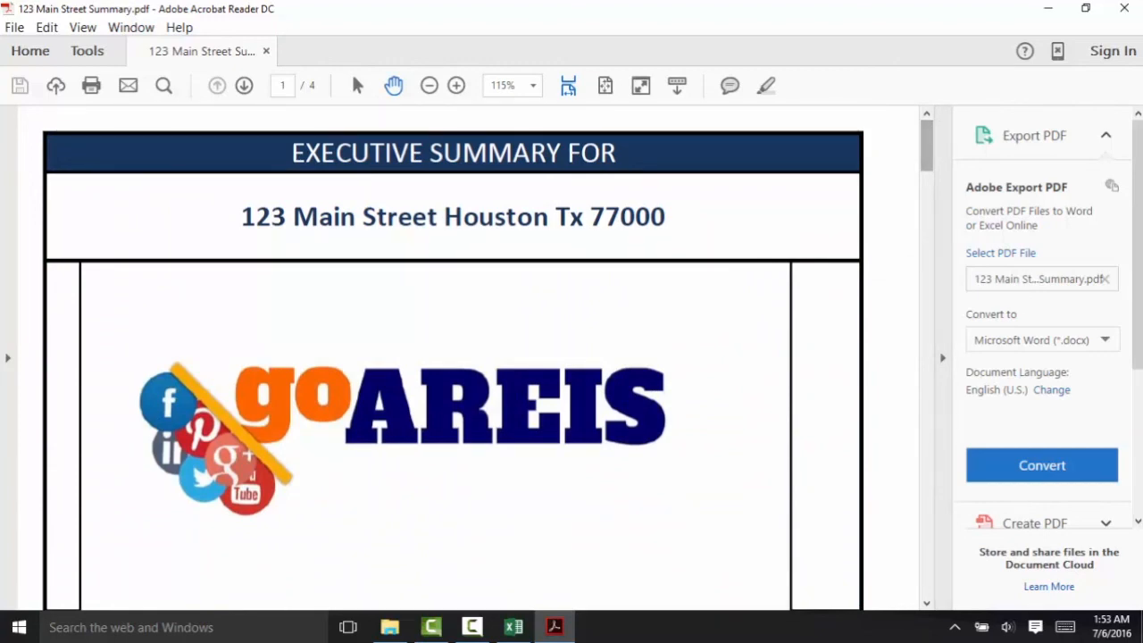
pyautogui.click(1124, 9)
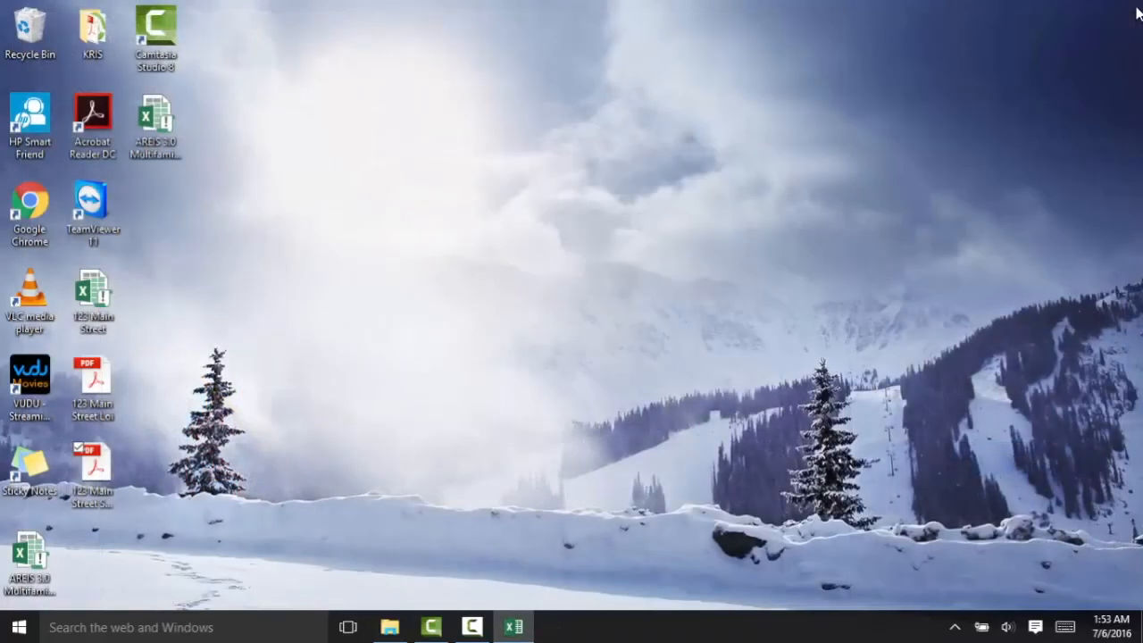
# - Restore Excel and scroll to the top of the AREIS MAC workbook's PROPERTY INFORMATION sheet
pyautogui.click(505, 629)
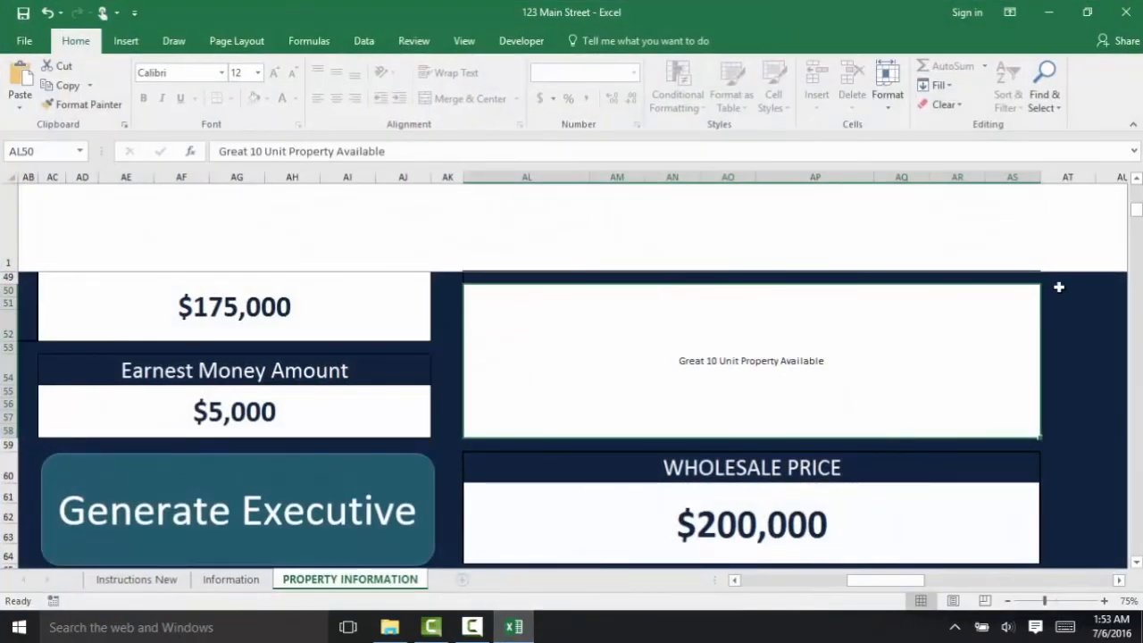
pyautogui.moveTo(1138, 210); pyautogui.dragTo(1139, 214)
pyautogui.moveTo(1138, 211); pyautogui.dragTo(1138, 184)
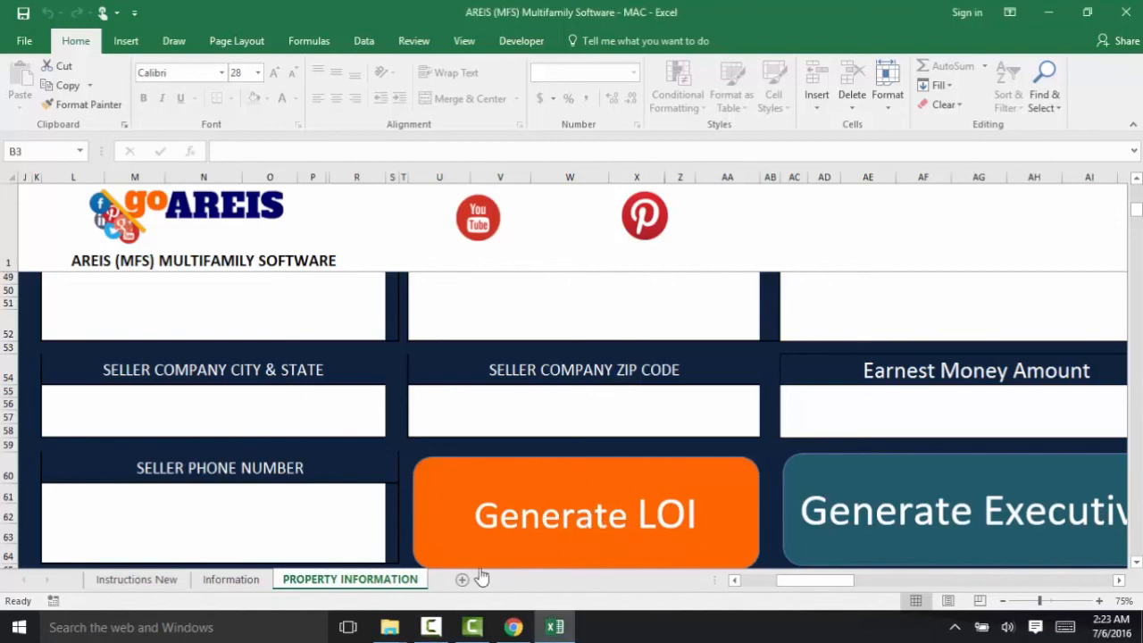
# - Generate the LOI and Wholesale Executive Summary sheets, view both, and settle on the LOI sheet
pyautogui.click(556, 511)
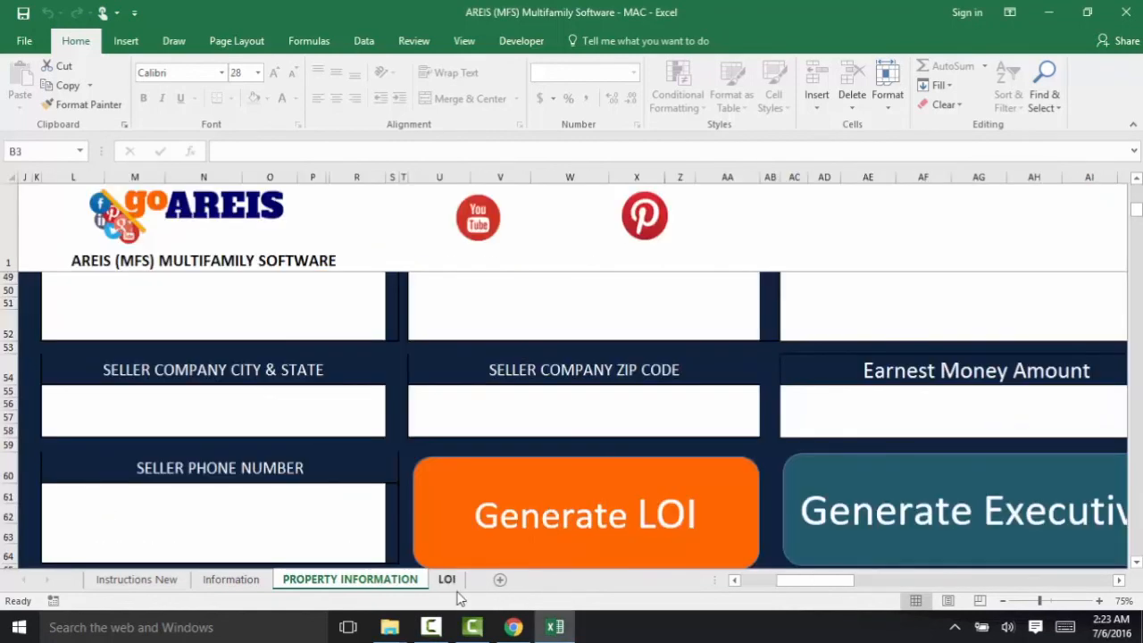
pyautogui.click(969, 507)
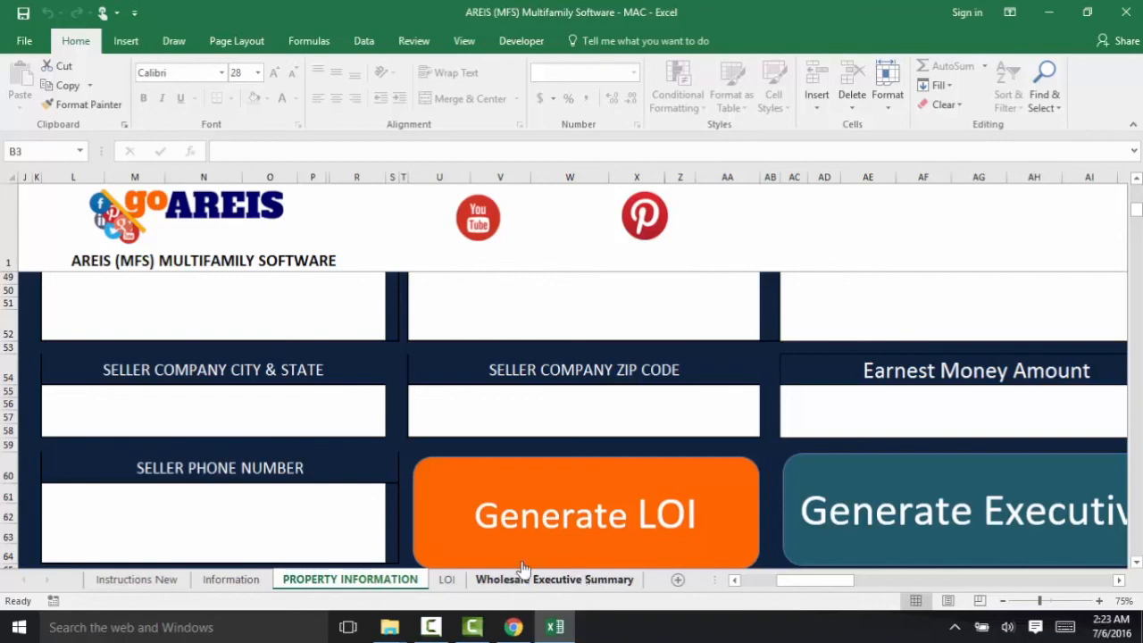
pyautogui.click(448, 579)
pyautogui.click(478, 581)
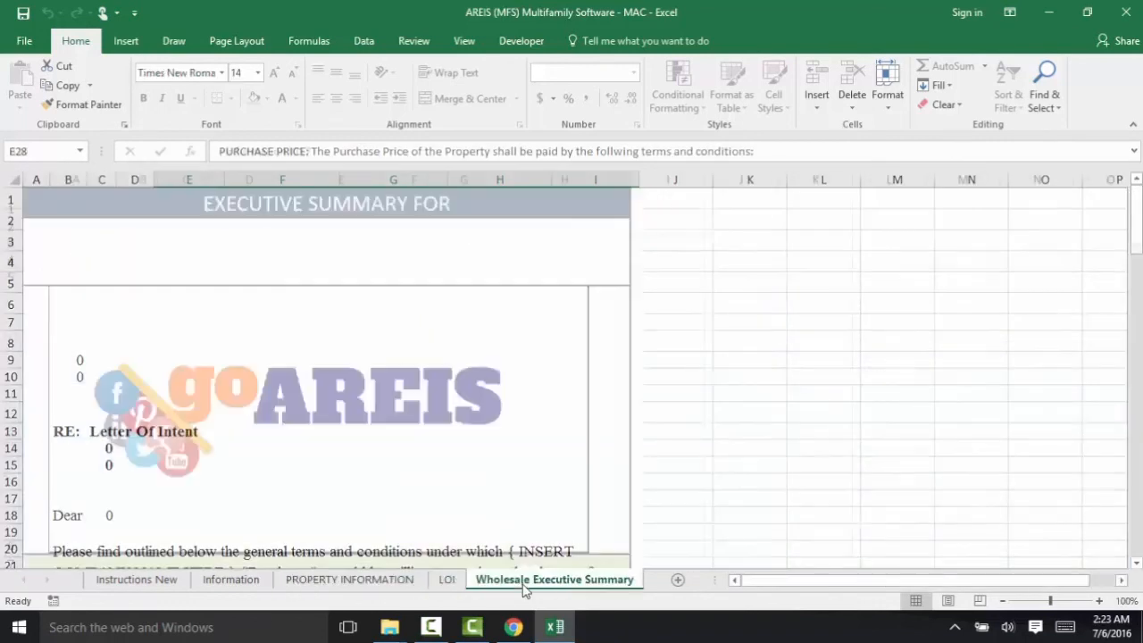
pyautogui.click(452, 582)
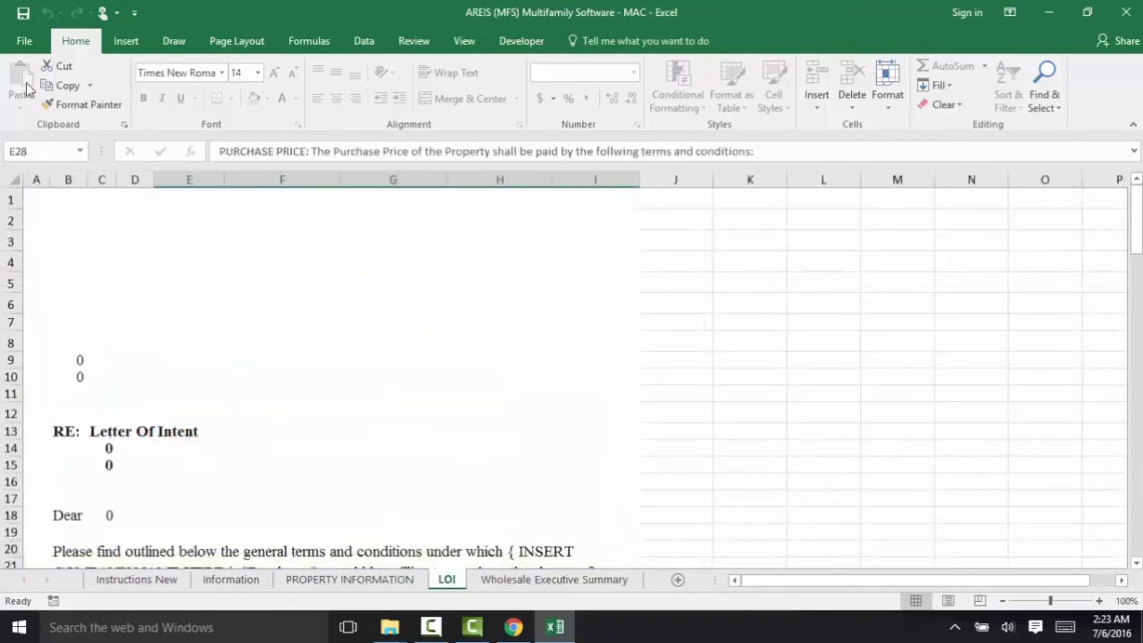
# - Bring up File > Save As at the AREIS MFS TRAINING folder, then go back to the worksheet
pyautogui.click(24, 41)
pyautogui.click(45, 208)
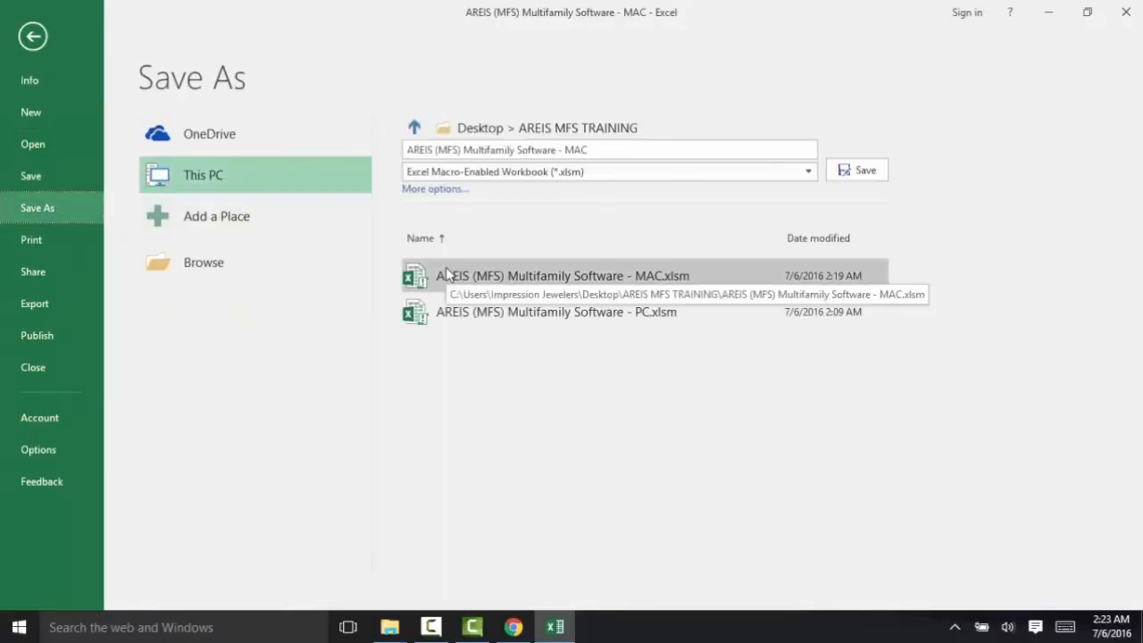
pyautogui.click(37, 49)
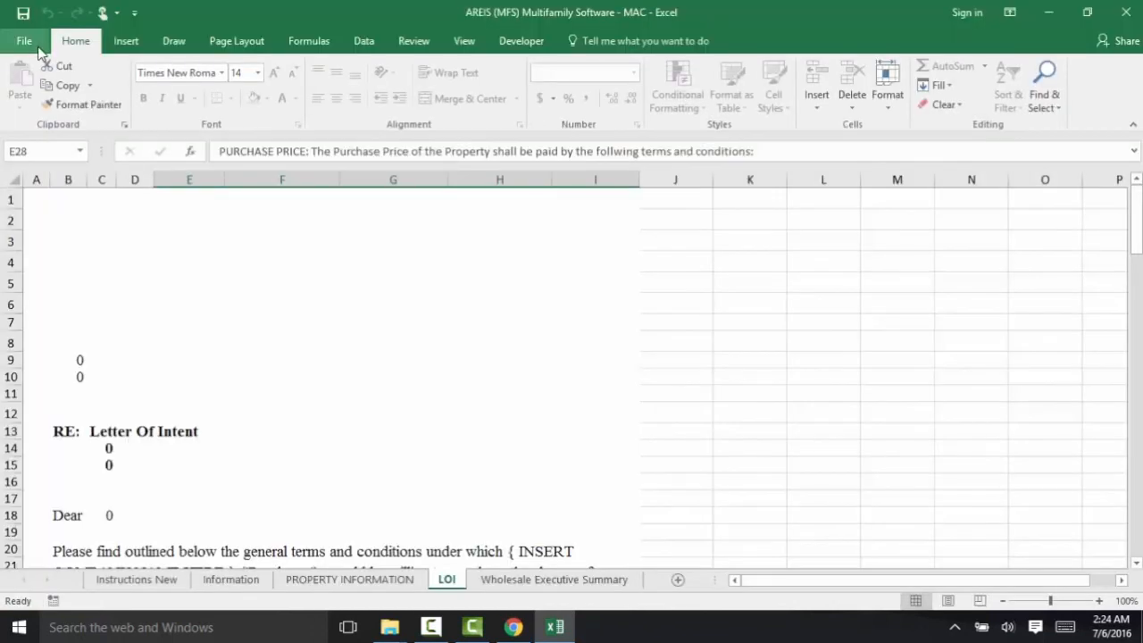